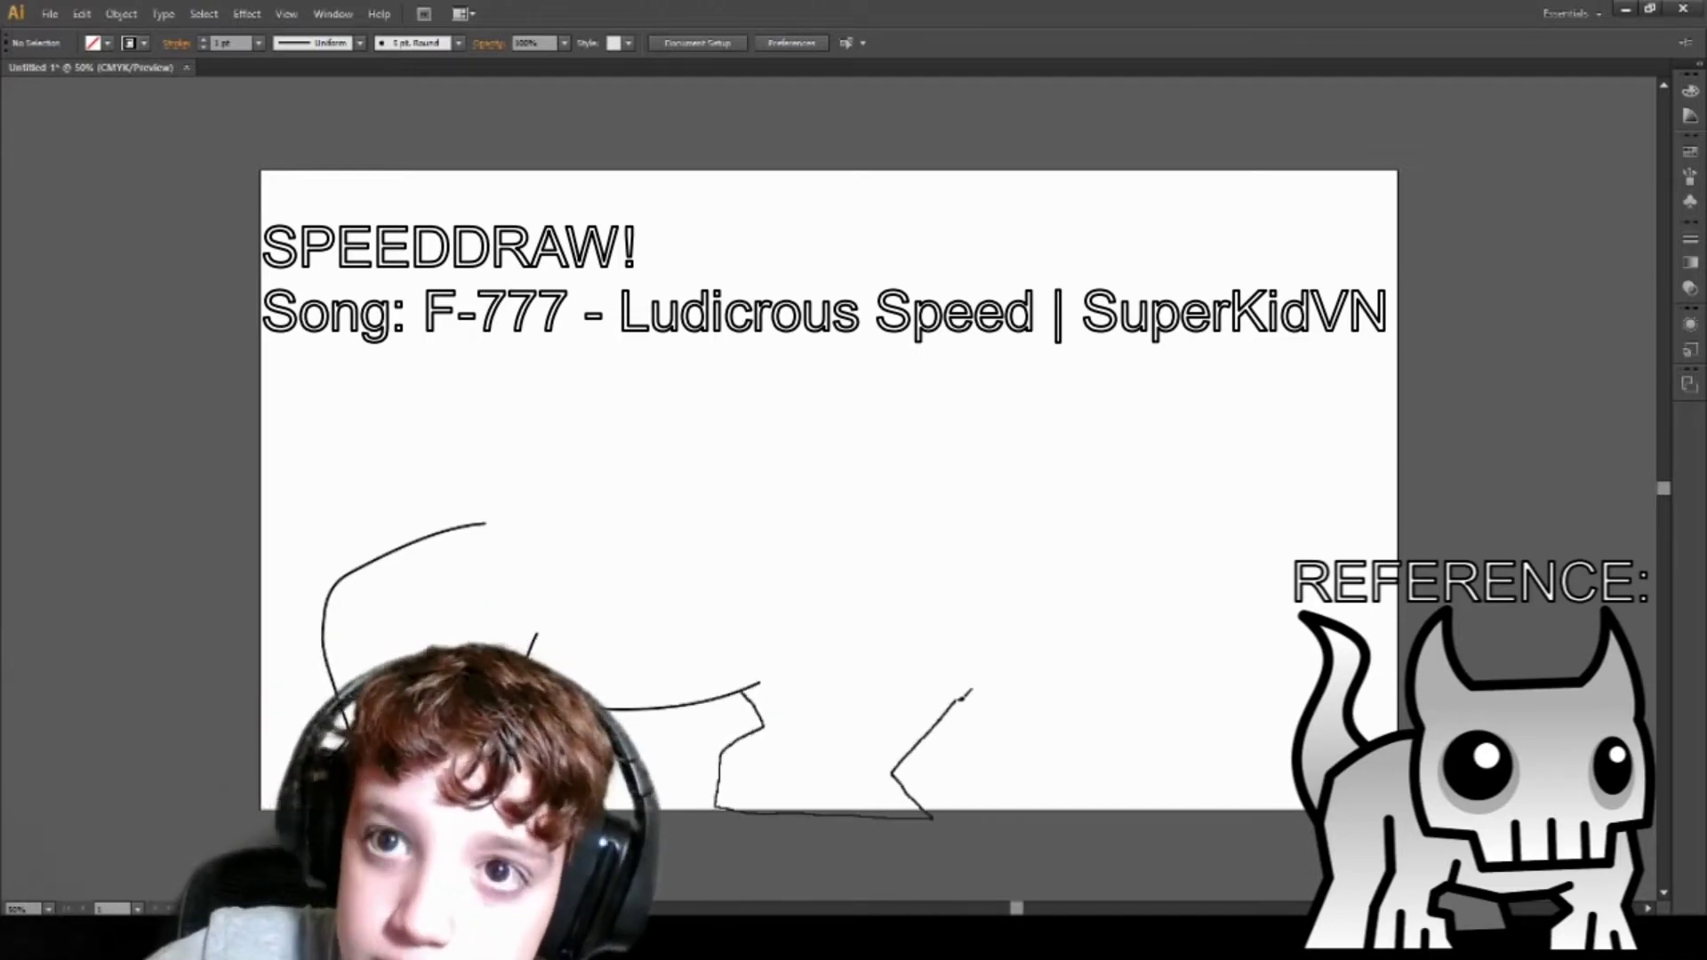
Step: Add a few leg and body strokes, then select and delete the whole rough sketch
{"action": "left_click_drag", "start_coordinate": [920, 636], "coordinate": [931, 816]}
{"action": "left_click_drag", "start_coordinate": [813, 745], "coordinate": [813, 808]}
{"action": "left_click_drag", "start_coordinate": [855, 784], "coordinate": [867, 808]}
{"action": "key", "text": "ctrl+a"}
{"action": "key", "text": "Delete"}
Step: Redraw the creature's head arc, legs and side outline with fresh pencil strokes
{"action": "left_click_drag", "start_coordinate": [655, 638], "coordinate": [661, 816]}
{"action": "left_click_drag", "start_coordinate": [307, 680], "coordinate": [400, 525]}
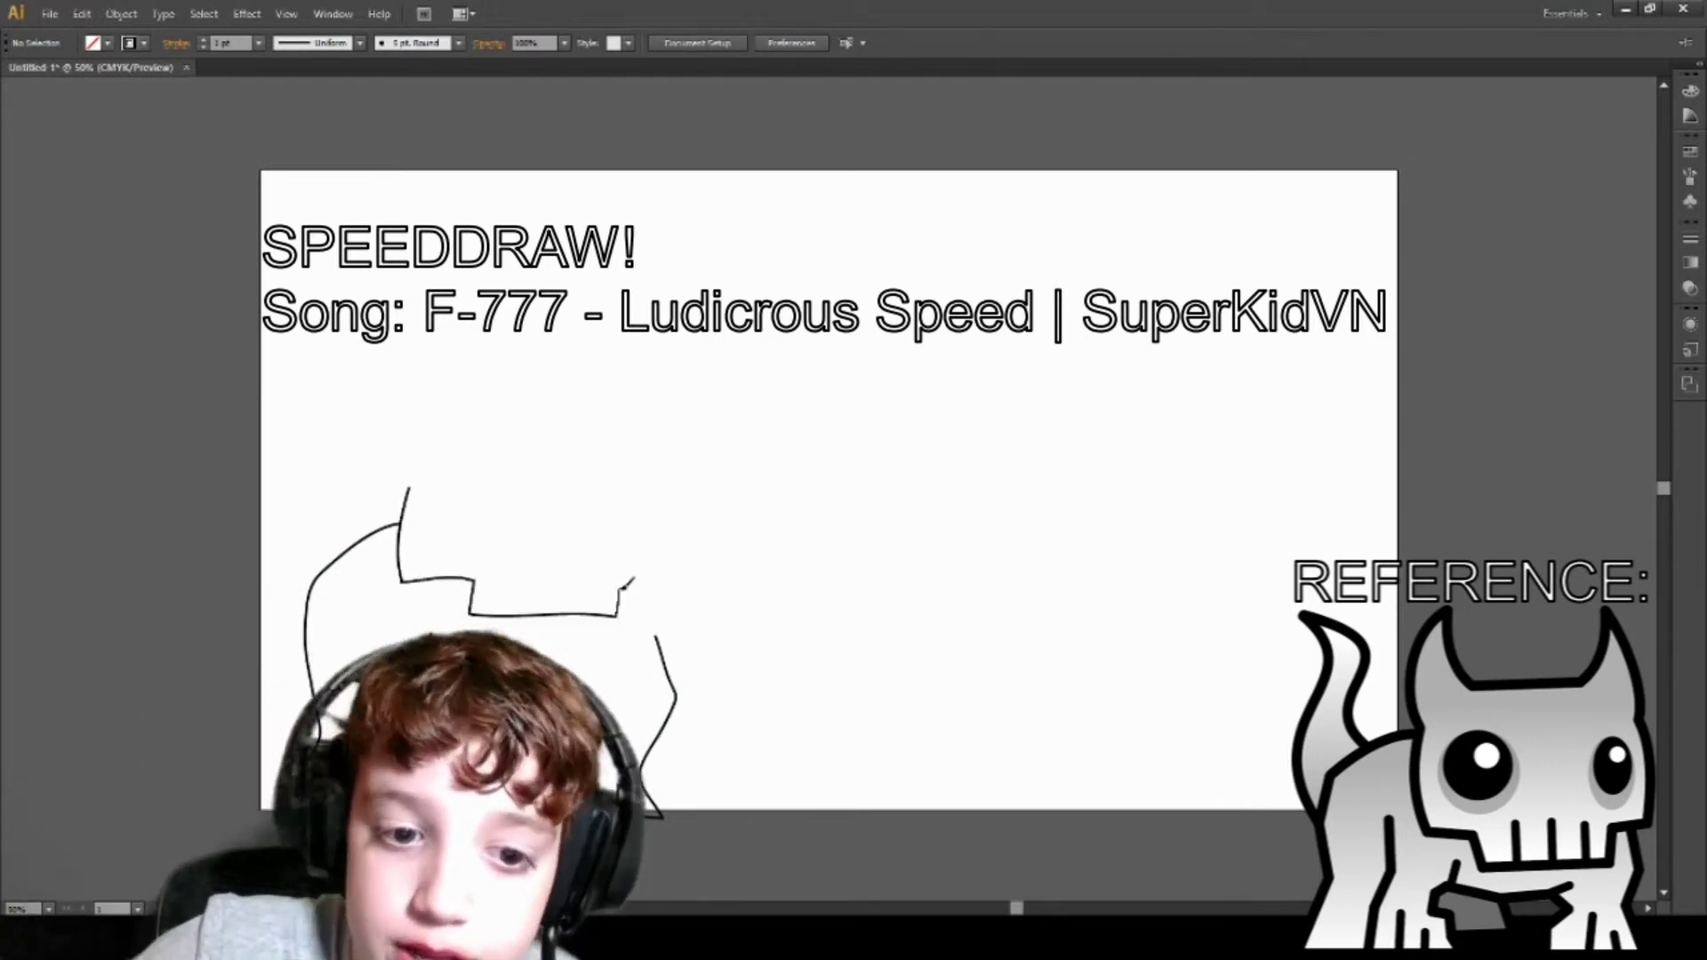
{"action": "mouse_move", "coordinate": [631, 568]}
{"action": "left_mouse_down"}
{"action": "mouse_move", "coordinate": [655, 638]}
{"action": "mouse_move", "coordinate": [675, 477]}
{"action": "left_mouse_up"}
{"action": "left_click_drag", "start_coordinate": [561, 684], "coordinate": [536, 807]}
Step: Try a horn on top of the head, reshape it, then delete it
{"action": "left_click_drag", "start_coordinate": [401, 474], "coordinate": [673, 473]}
{"action": "key", "text": "v"}
{"action": "left_click", "coordinate": [748, 419]}
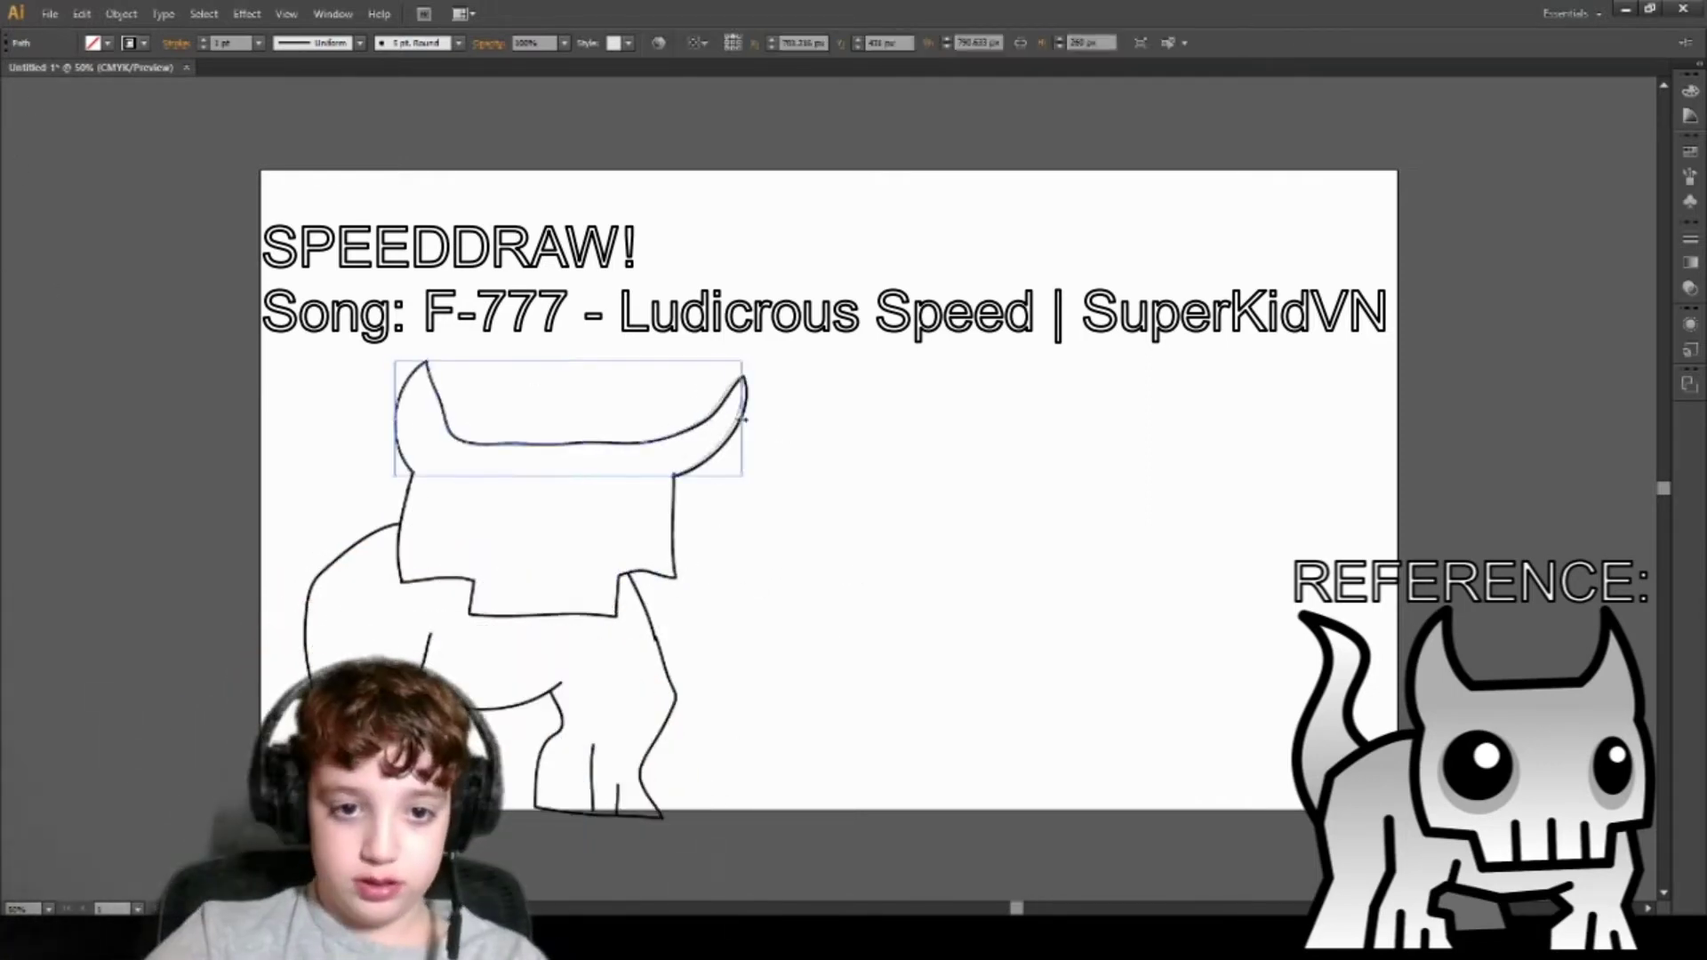
{"action": "key", "text": "a"}
{"action": "left_click", "coordinate": [705, 411]}
{"action": "key", "text": "Delete"}
{"action": "key", "text": "n"}
Step: Draw left and right horns, tooth lines, round eyes and pupils on the skull
{"action": "left_click_drag", "start_coordinate": [406, 467], "coordinate": [594, 458]}
{"action": "mouse_move", "coordinate": [867, 531]}
{"action": "left_mouse_down"}
{"action": "mouse_move", "coordinate": [817, 547]}
{"action": "mouse_move", "coordinate": [667, 413]}
{"action": "left_mouse_up"}
{"action": "mouse_move", "coordinate": [822, 420]}
{"action": "left_mouse_down"}
{"action": "mouse_move", "coordinate": [448, 493]}
{"action": "mouse_move", "coordinate": [447, 457]}
{"action": "left_mouse_up"}
{"action": "mouse_move", "coordinate": [509, 576]}
{"action": "left_mouse_down"}
{"action": "mouse_move", "coordinate": [509, 612]}
{"action": "mouse_move", "coordinate": [584, 609]}
{"action": "left_mouse_up"}
{"action": "left_click_drag", "start_coordinate": [474, 453], "coordinate": [487, 477]}
{"action": "left_click_drag", "start_coordinate": [619, 491], "coordinate": [621, 494]}
Step: Select the whole creature, tilt it clockwise, then swing it back upright
{"action": "key", "text": "v"}
{"action": "mouse_move", "coordinate": [267, 179]}
{"action": "left_mouse_down"}
{"action": "mouse_move", "coordinate": [571, 457]}
{"action": "mouse_move", "coordinate": [570, 503]}
{"action": "left_mouse_up"}
{"action": "left_click", "coordinate": [680, 590]}
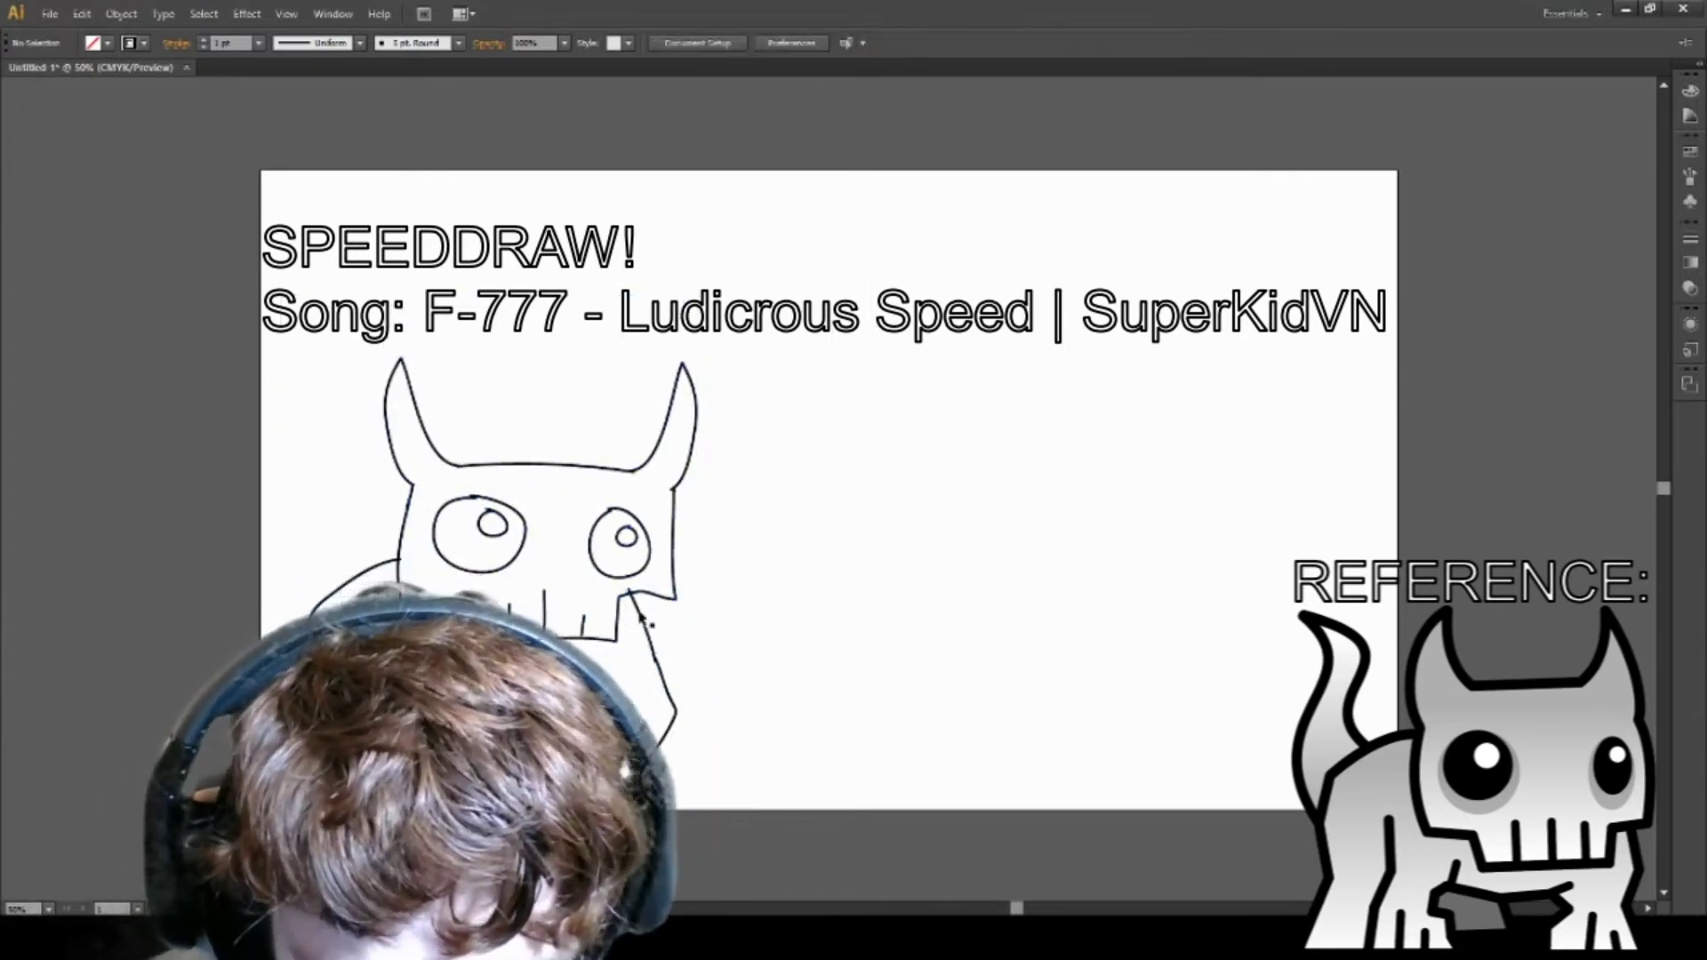
{"action": "key", "text": "ctrl+a"}
{"action": "left_click_drag", "start_coordinate": [698, 811], "coordinate": [903, 667]}
{"action": "left_click", "coordinate": [846, 400]}
{"action": "left_click", "coordinate": [721, 572]}
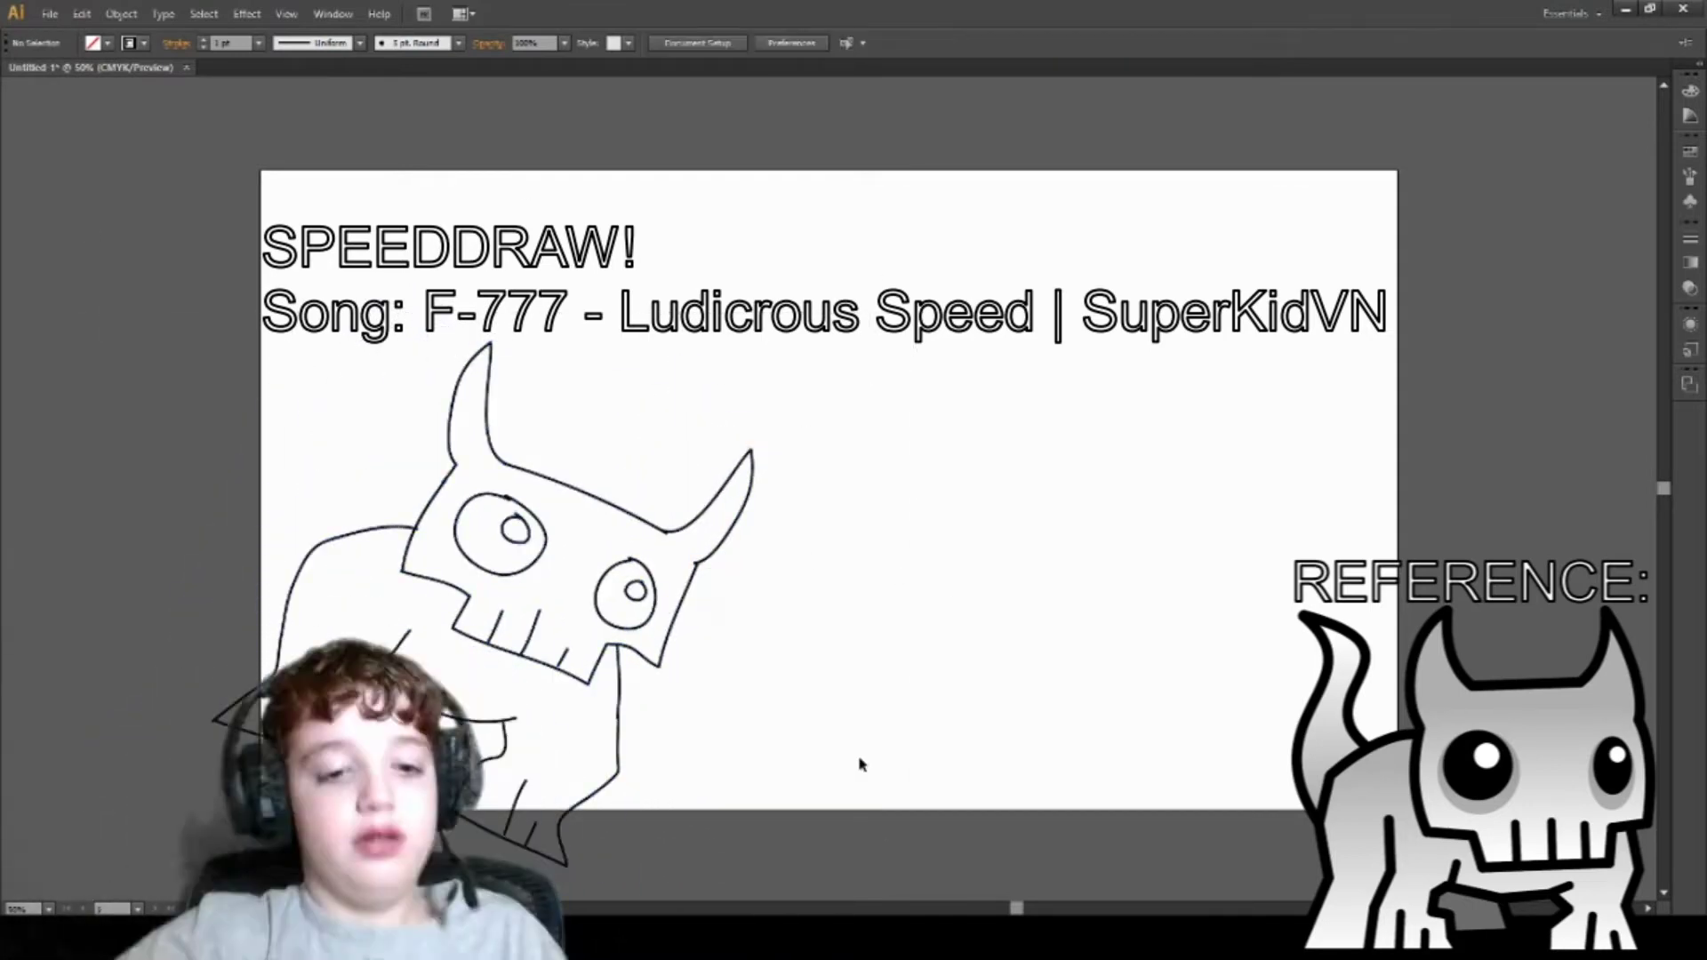
{"action": "left_click_drag", "start_coordinate": [721, 572], "coordinate": [486, 369]}
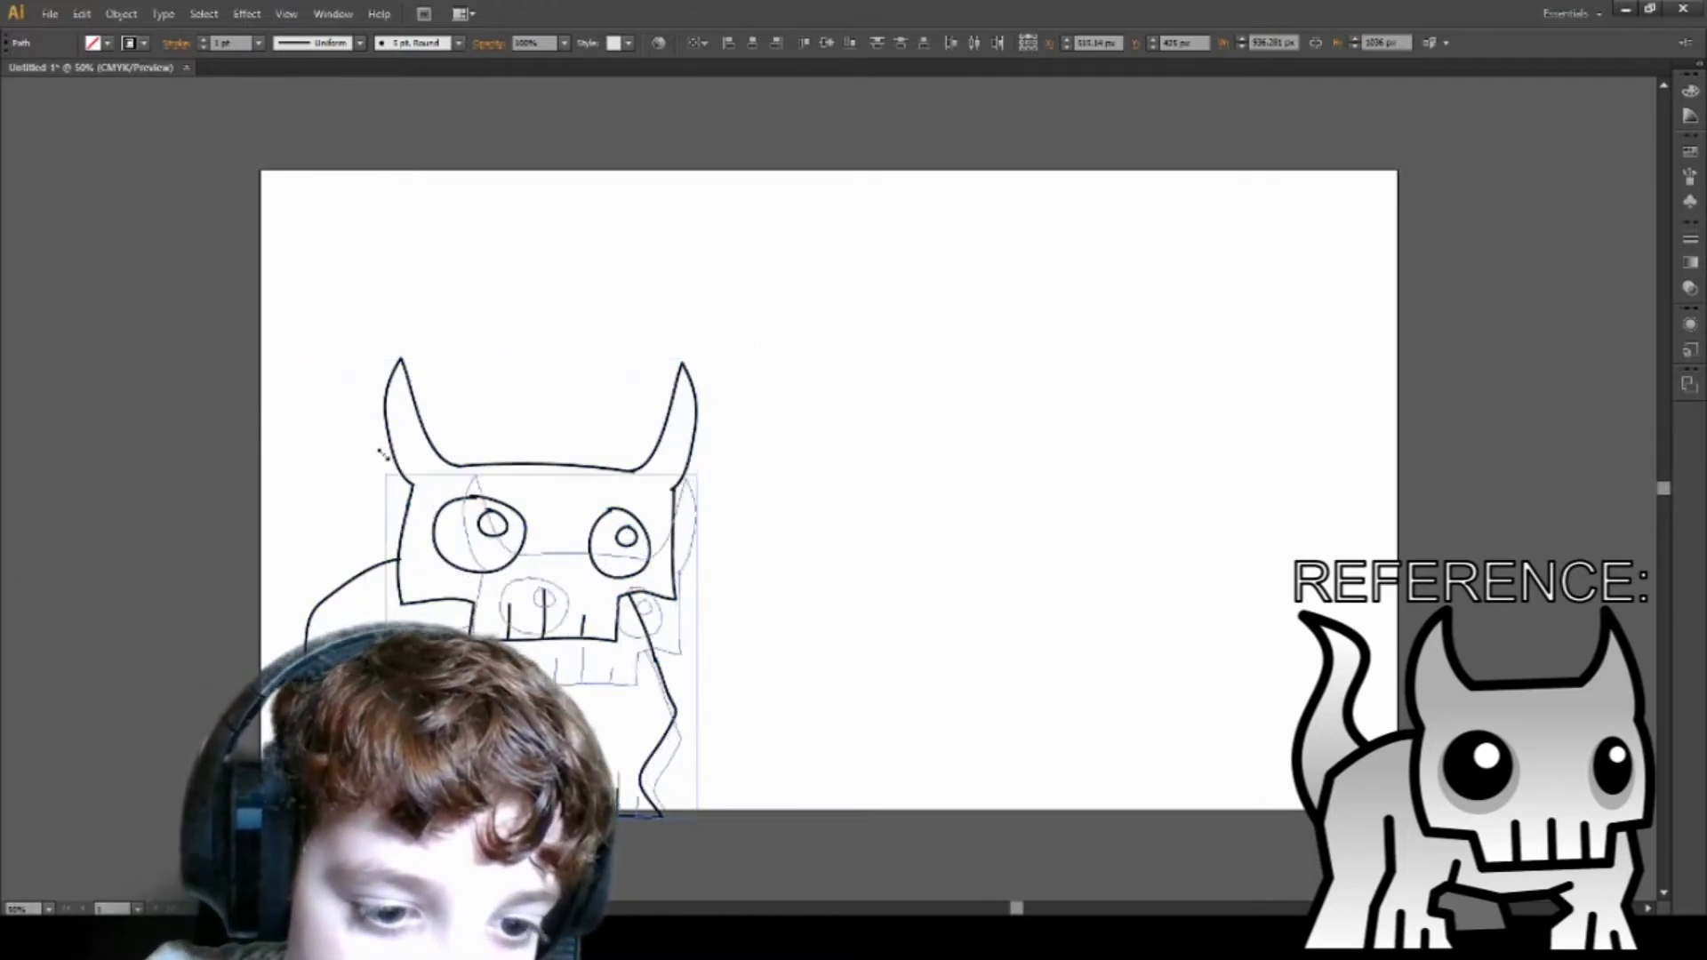
Step: Shrink the horned creature by its corner handle and shift it further left
{"action": "left_click_drag", "start_coordinate": [277, 358], "coordinate": [474, 491]}
{"action": "left_click", "coordinate": [930, 602]}
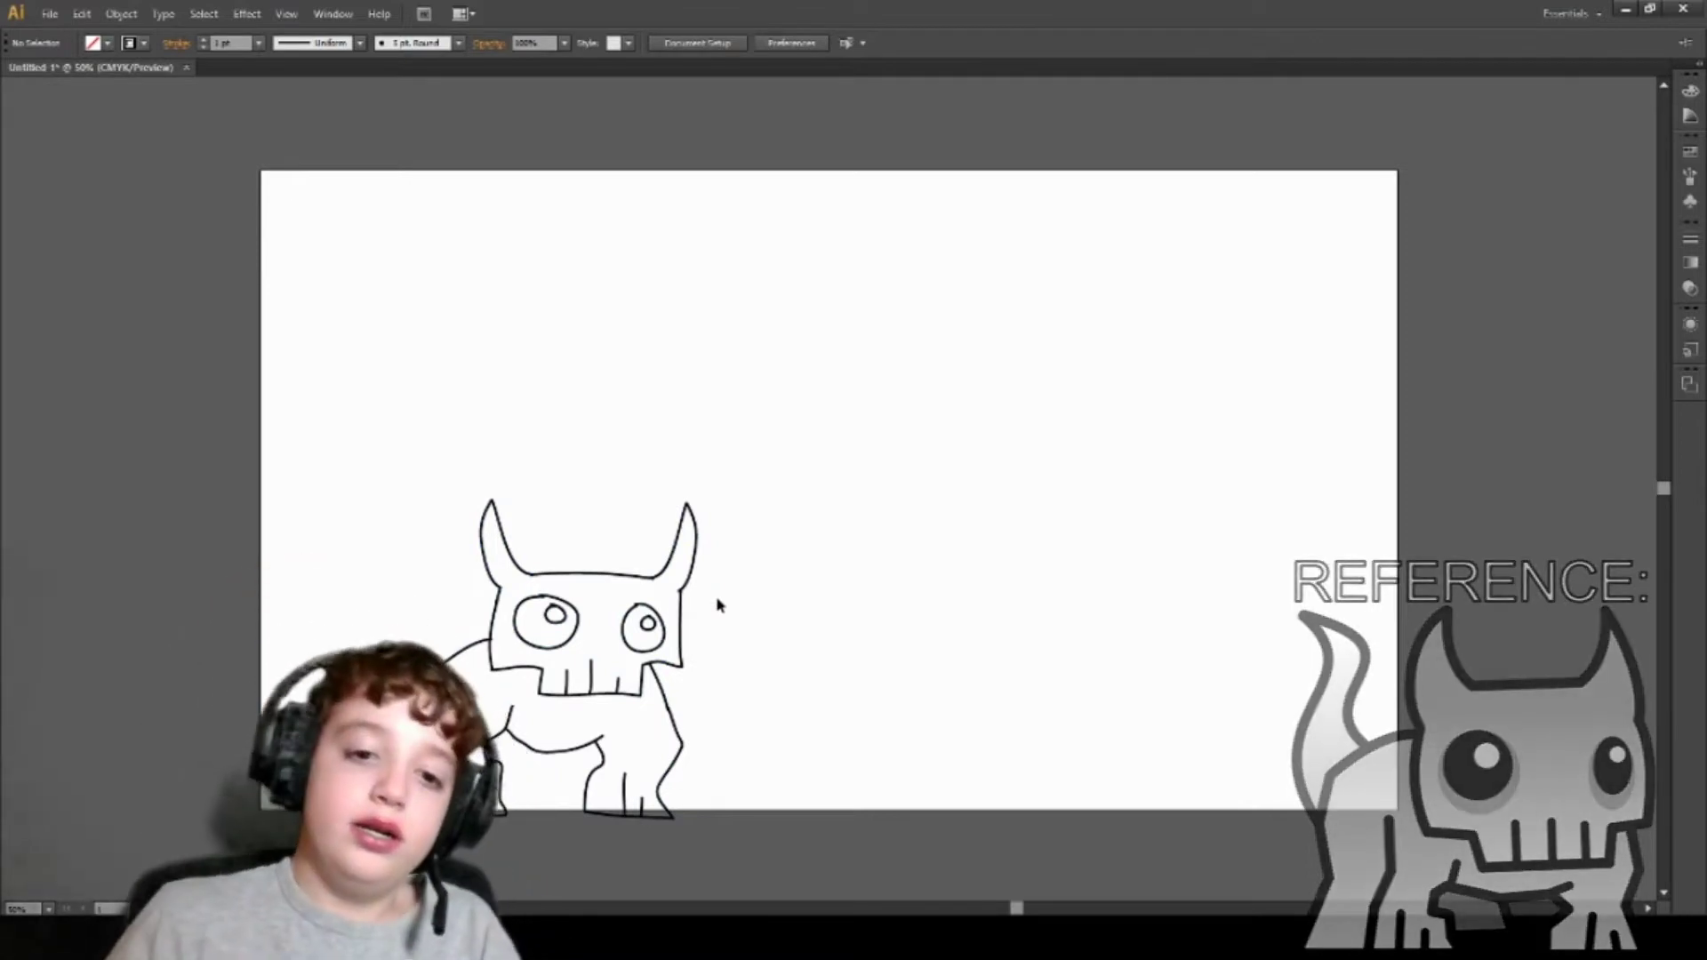
{"action": "left_click_drag", "start_coordinate": [781, 440], "coordinate": [380, 735]}
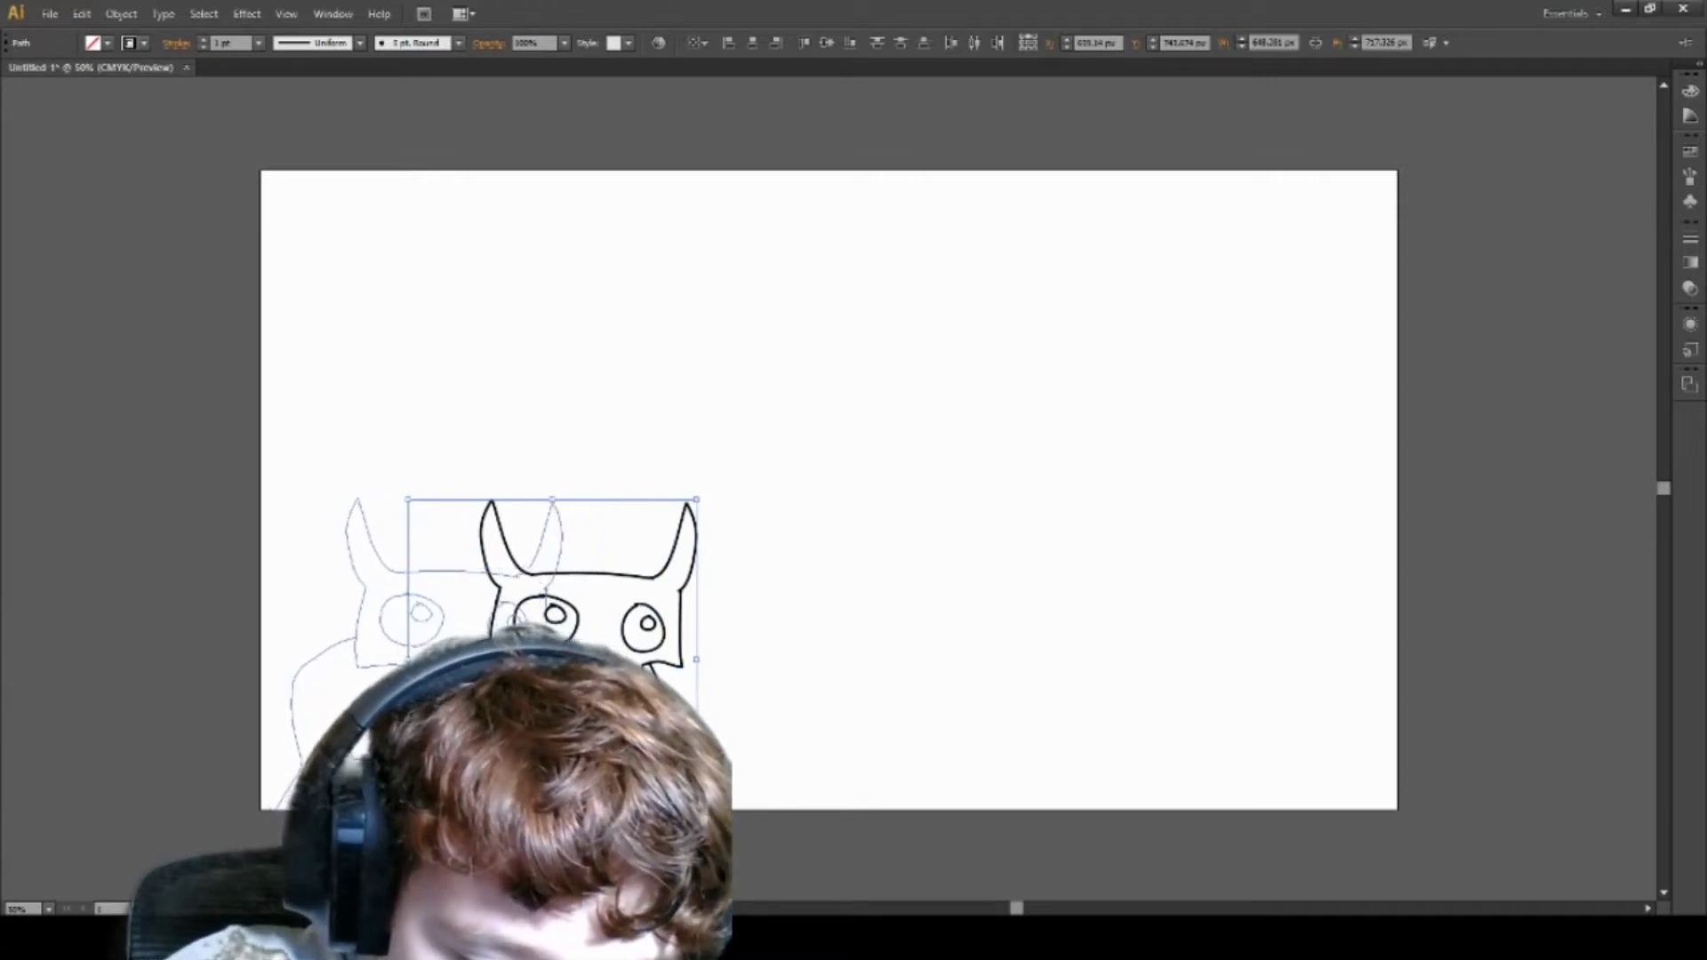
{"action": "left_click_drag", "start_coordinate": [641, 694], "coordinate": [580, 693]}
{"action": "left_click", "coordinate": [970, 624]}
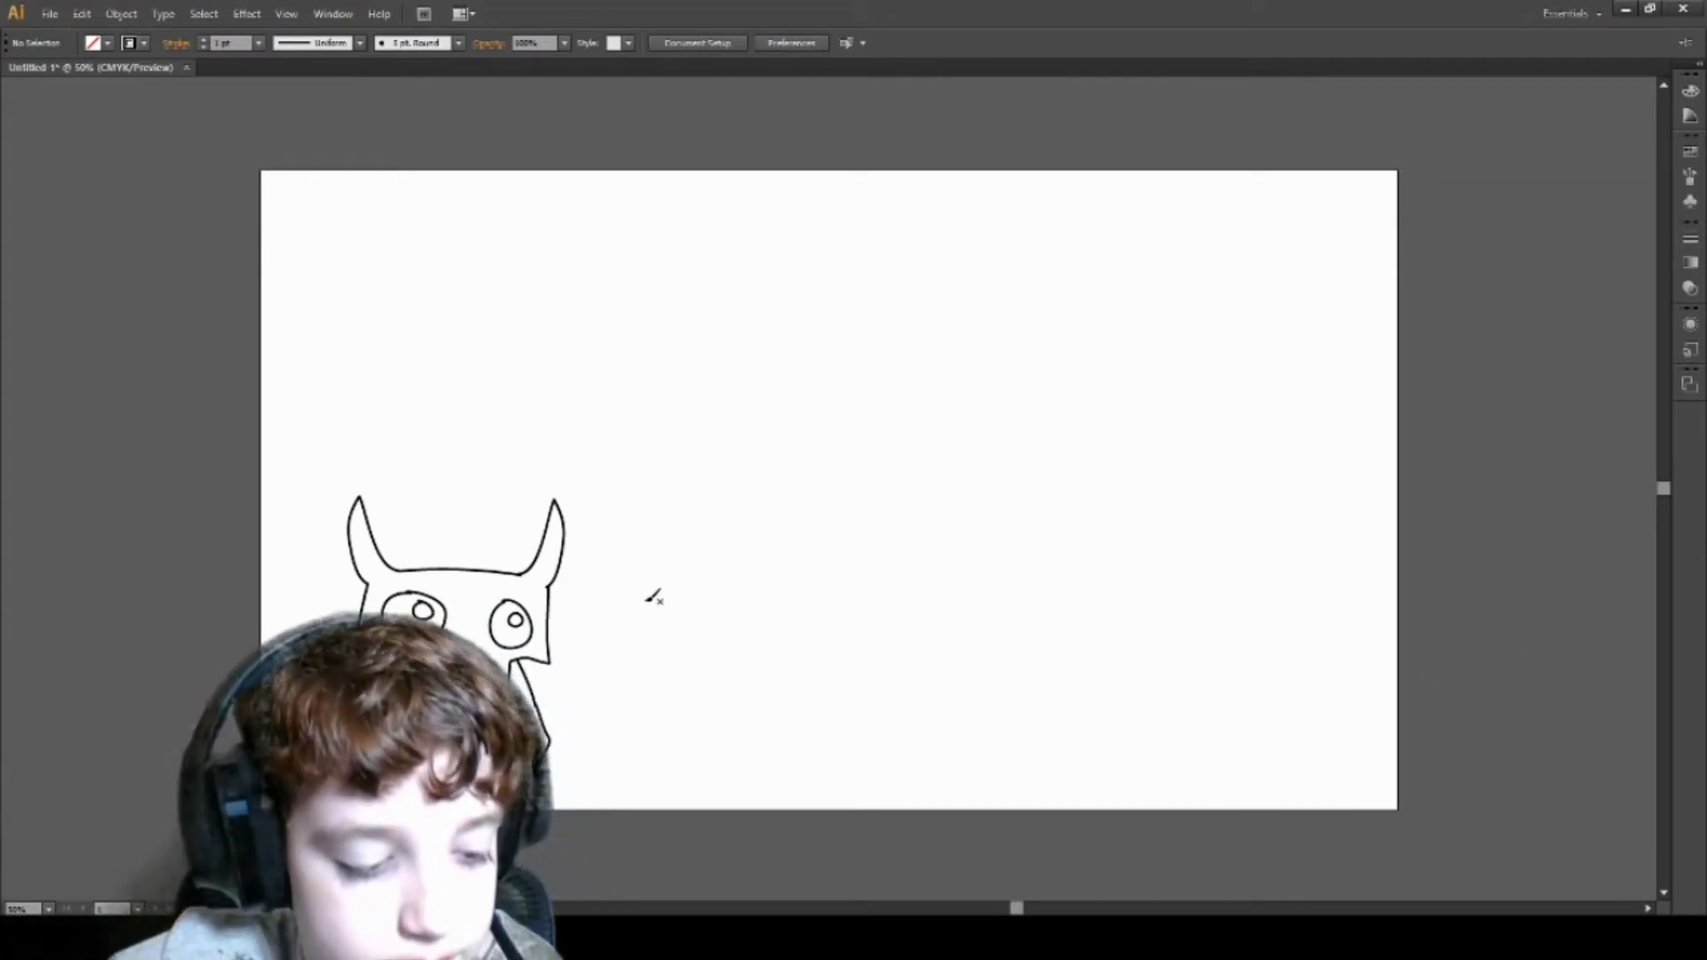
Step: Draw the outlined letters L, I and two Ts along the bottom
{"action": "left_click_drag", "start_coordinate": [647, 602], "coordinate": [664, 618]}
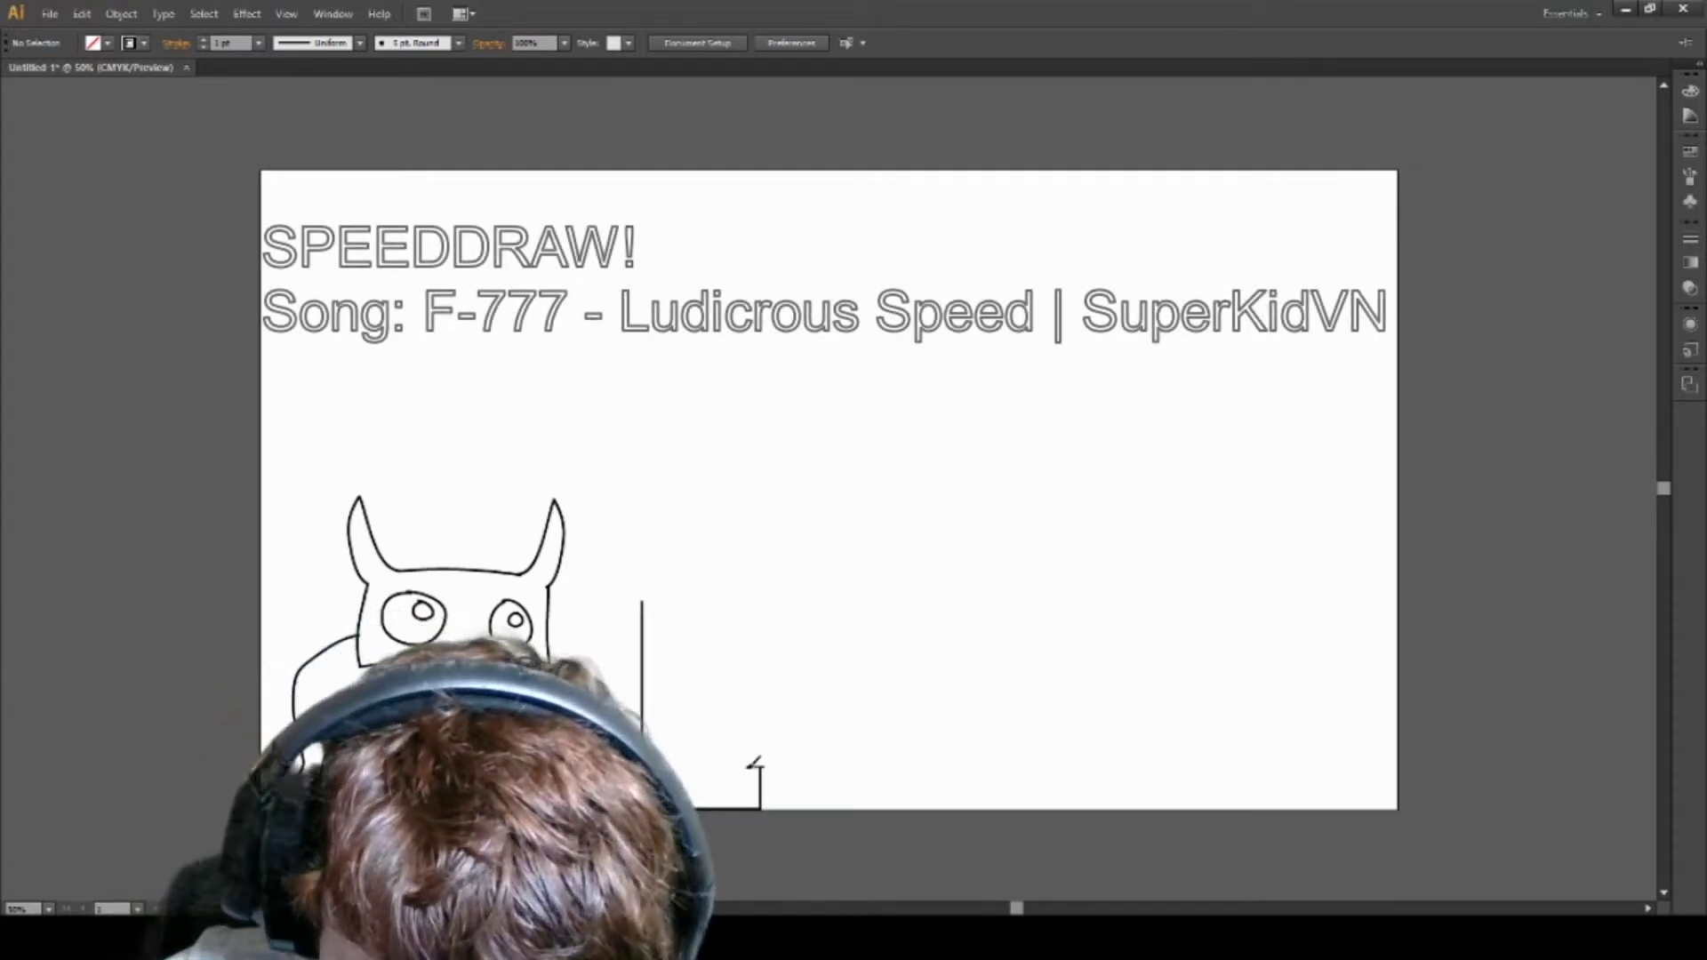
{"action": "left_click_drag", "start_coordinate": [650, 804], "coordinate": [644, 604]}
{"action": "left_click_drag", "start_coordinate": [781, 807], "coordinate": [797, 621]}
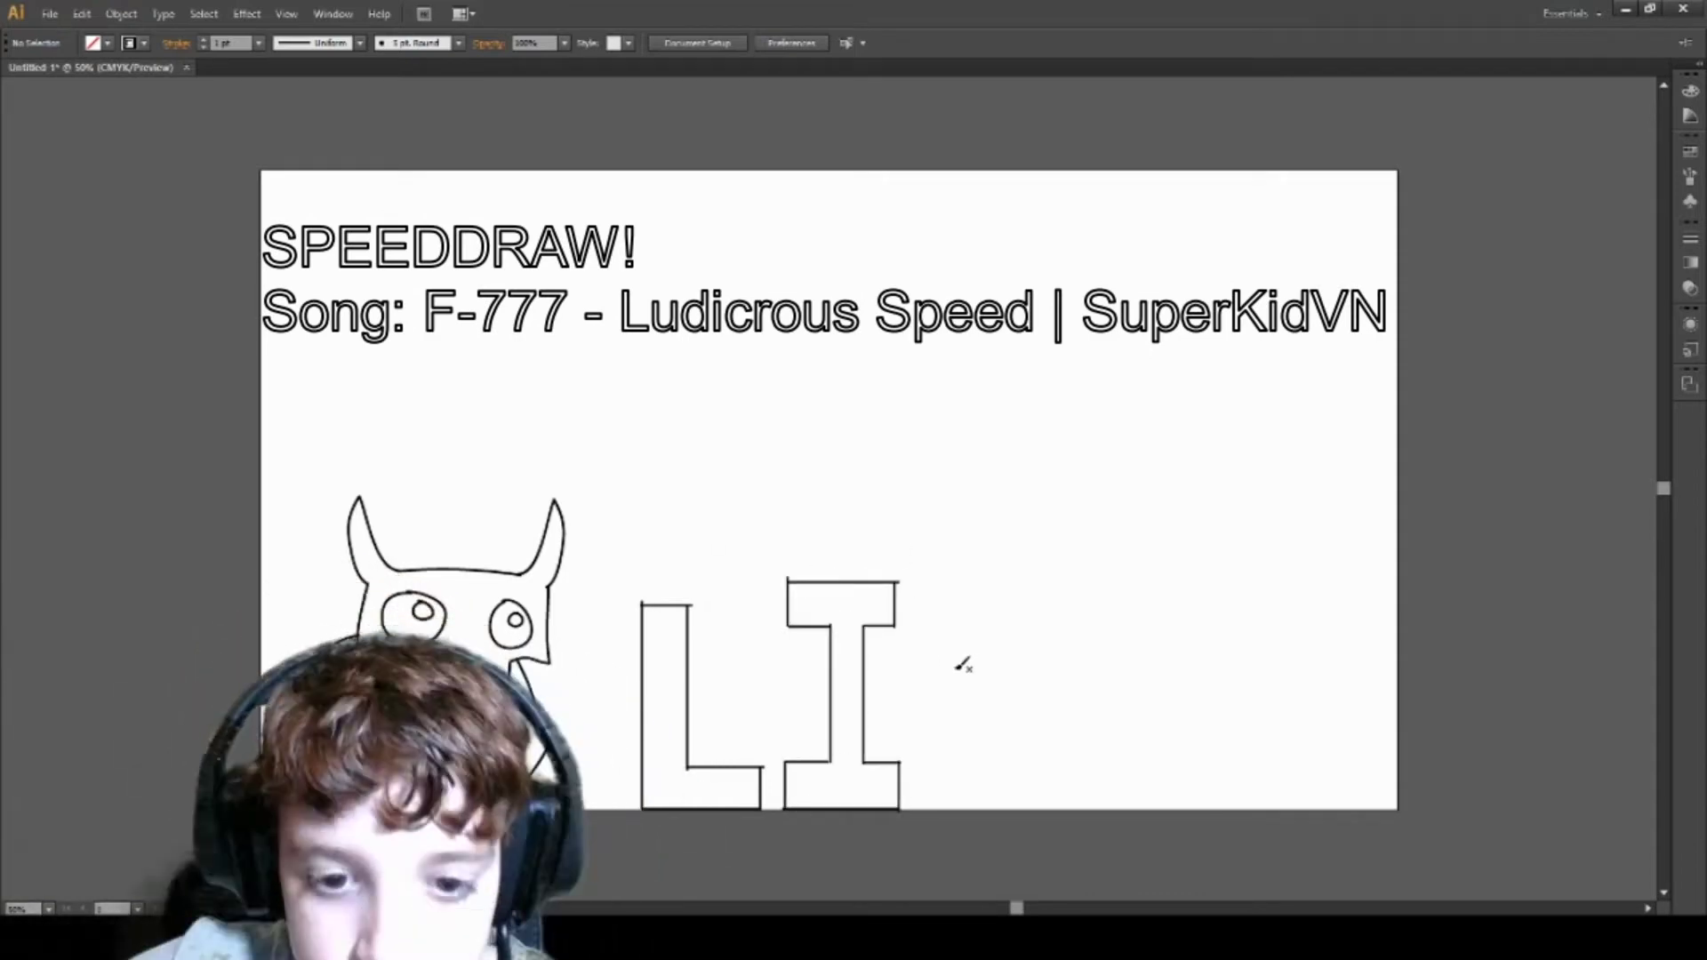
{"action": "left_click_drag", "start_coordinate": [959, 808], "coordinate": [995, 808]}
{"action": "left_click_drag", "start_coordinate": [1108, 809], "coordinate": [1147, 809]}
{"action": "left_click", "coordinate": [1276, 584]}
{"action": "key", "text": "n"}
Step: Draw both halves of the Y and delete the stray stroke above the I
{"action": "mouse_move", "coordinate": [1210, 608]}
{"action": "left_mouse_down"}
{"action": "mouse_move", "coordinate": [1256, 609]}
{"action": "mouse_move", "coordinate": [1277, 809]}
{"action": "left_mouse_up"}
{"action": "left_click_drag", "start_coordinate": [727, 587], "coordinate": [760, 387]}
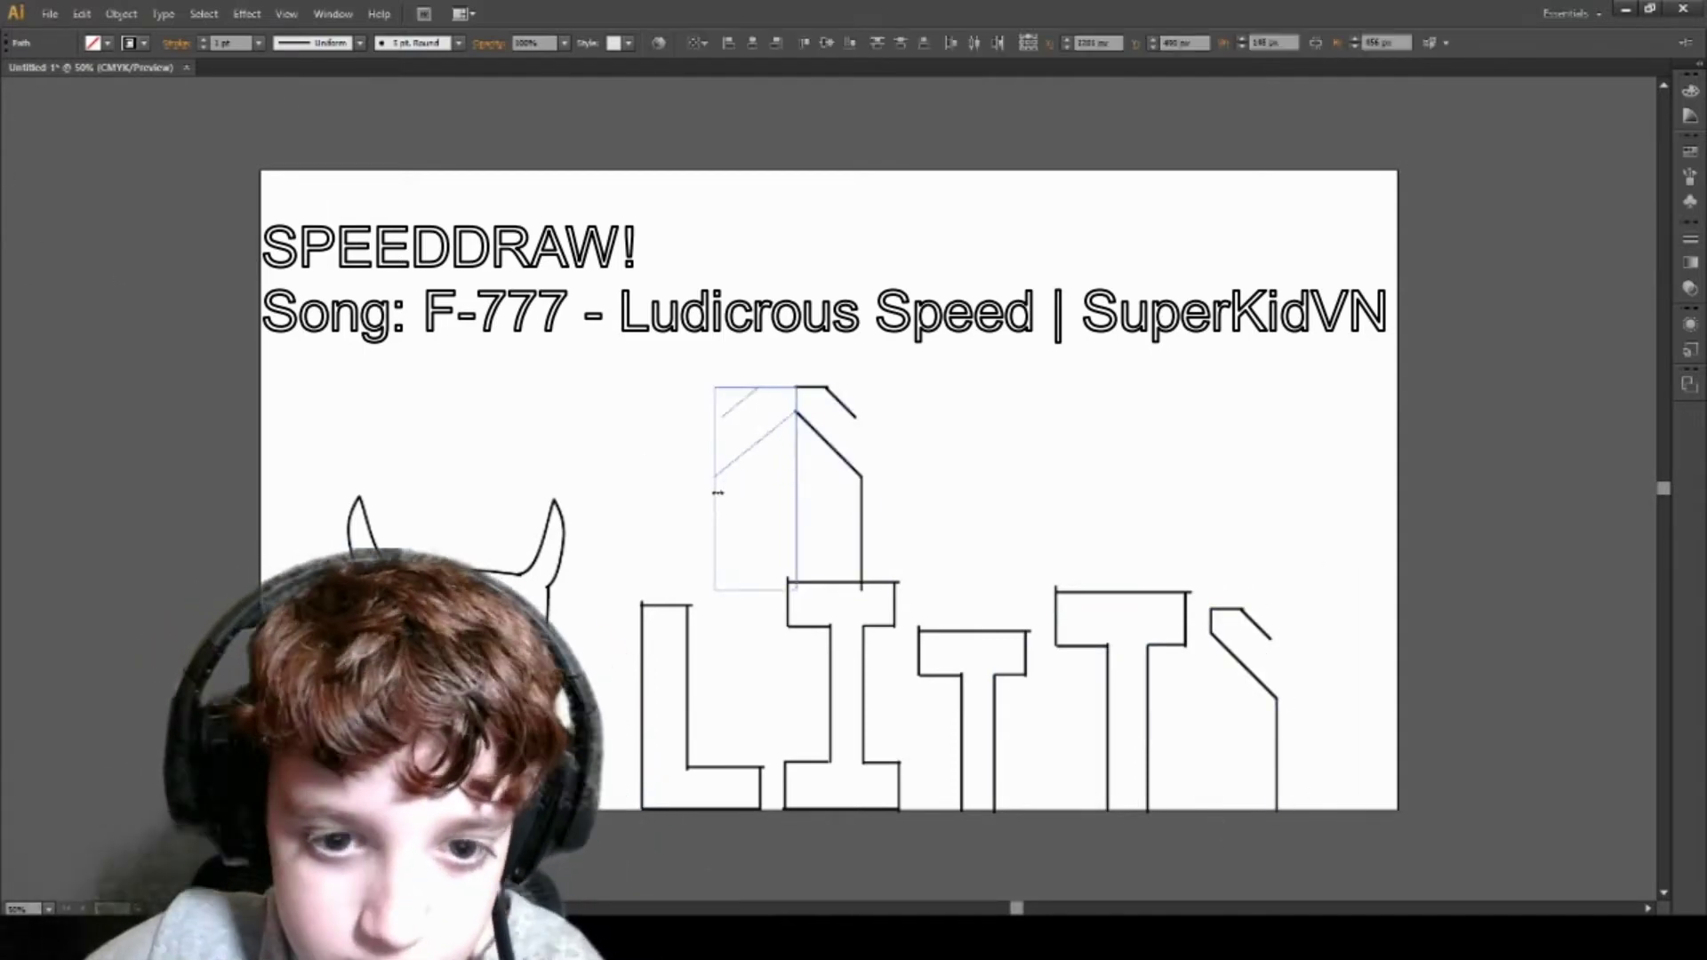
{"action": "left_click_drag", "start_coordinate": [1381, 613], "coordinate": [1317, 808]}
{"action": "key", "text": "Delete"}
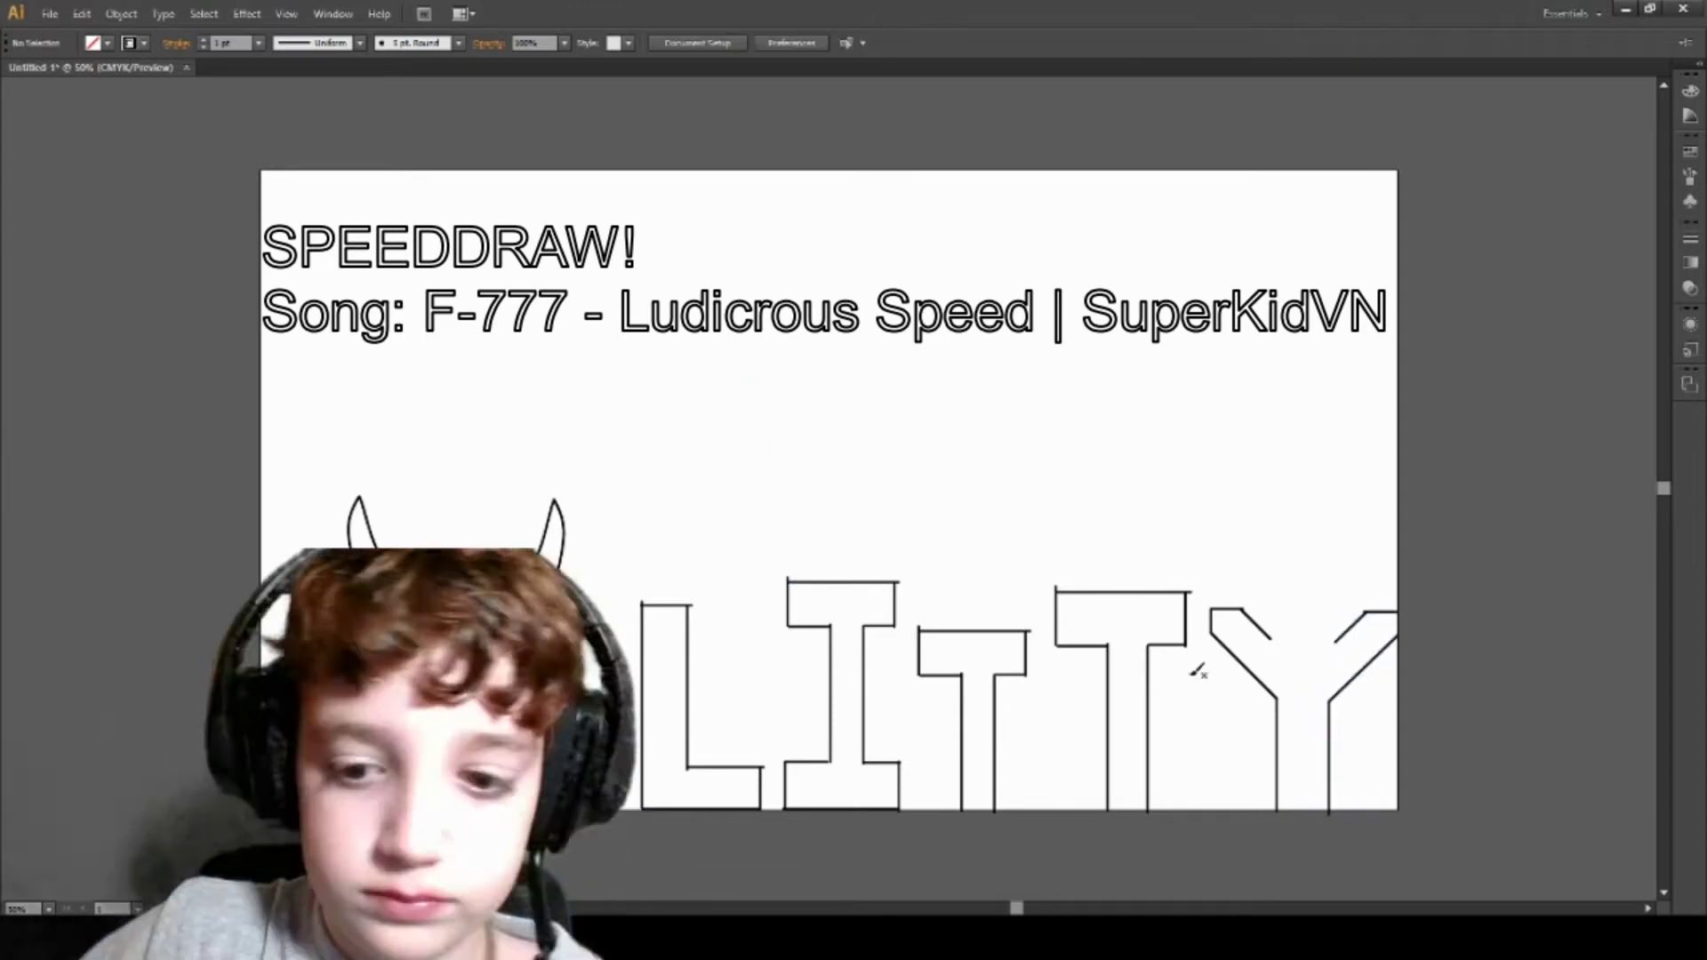
{"action": "key", "text": "Delete"}
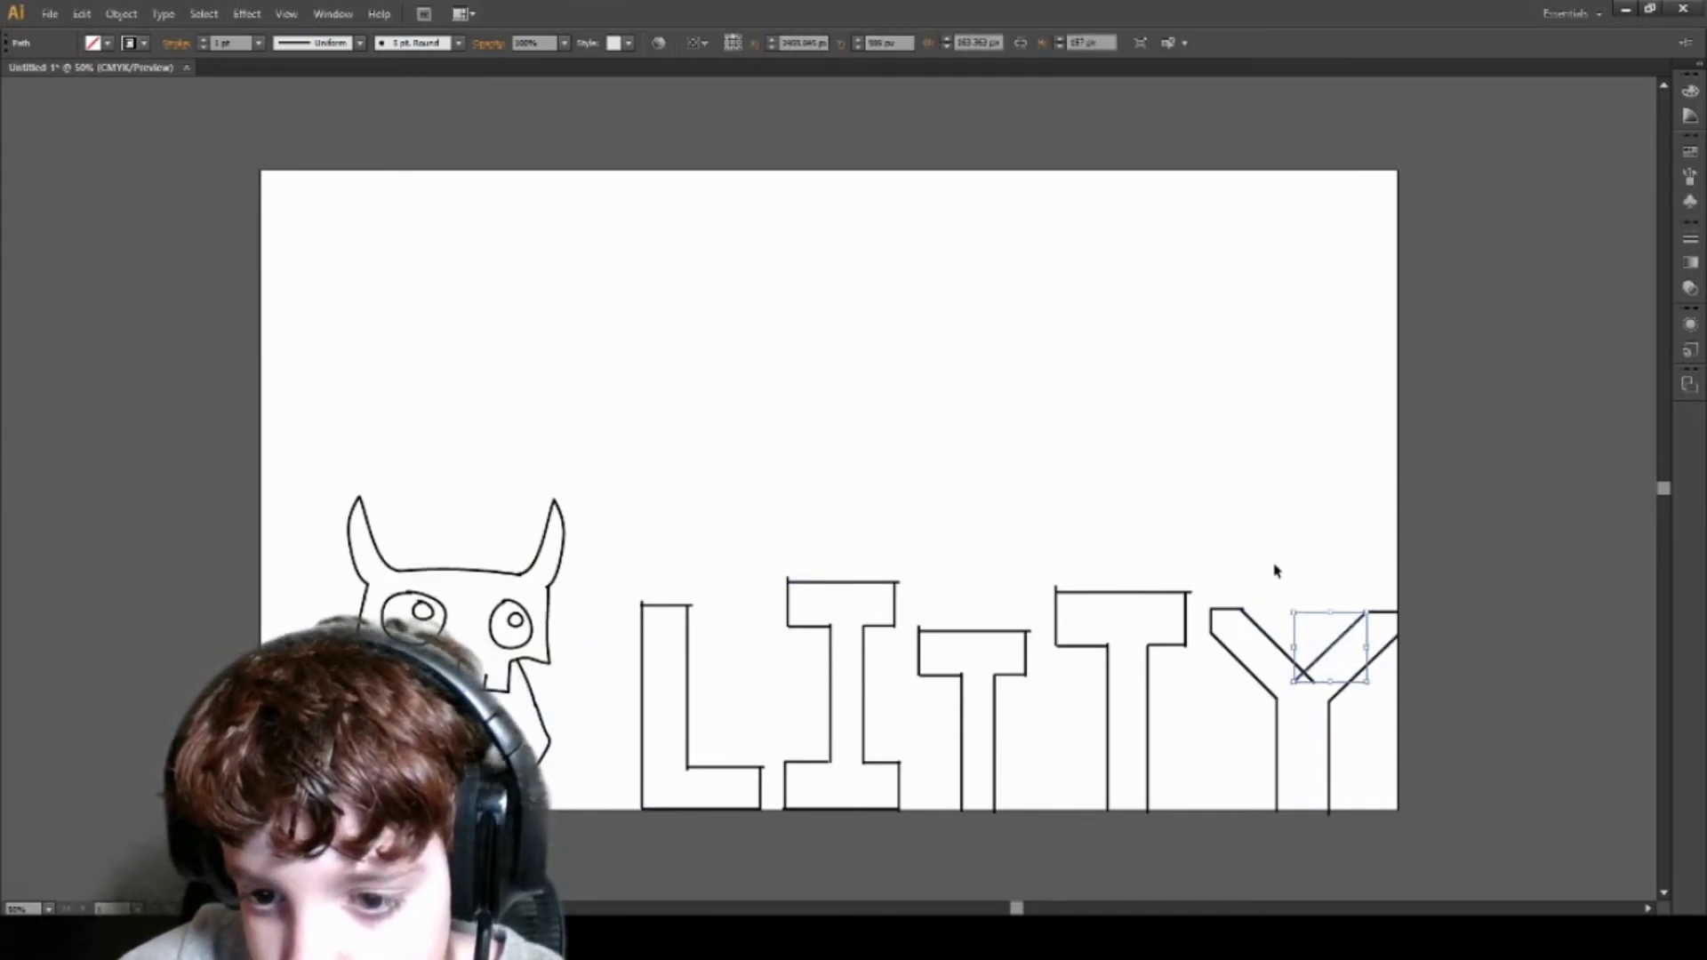
Step: Select the Y's diagonals and nudge them into place
{"action": "left_click", "coordinate": [1268, 557]}
{"action": "left_click", "coordinate": [1316, 685]}
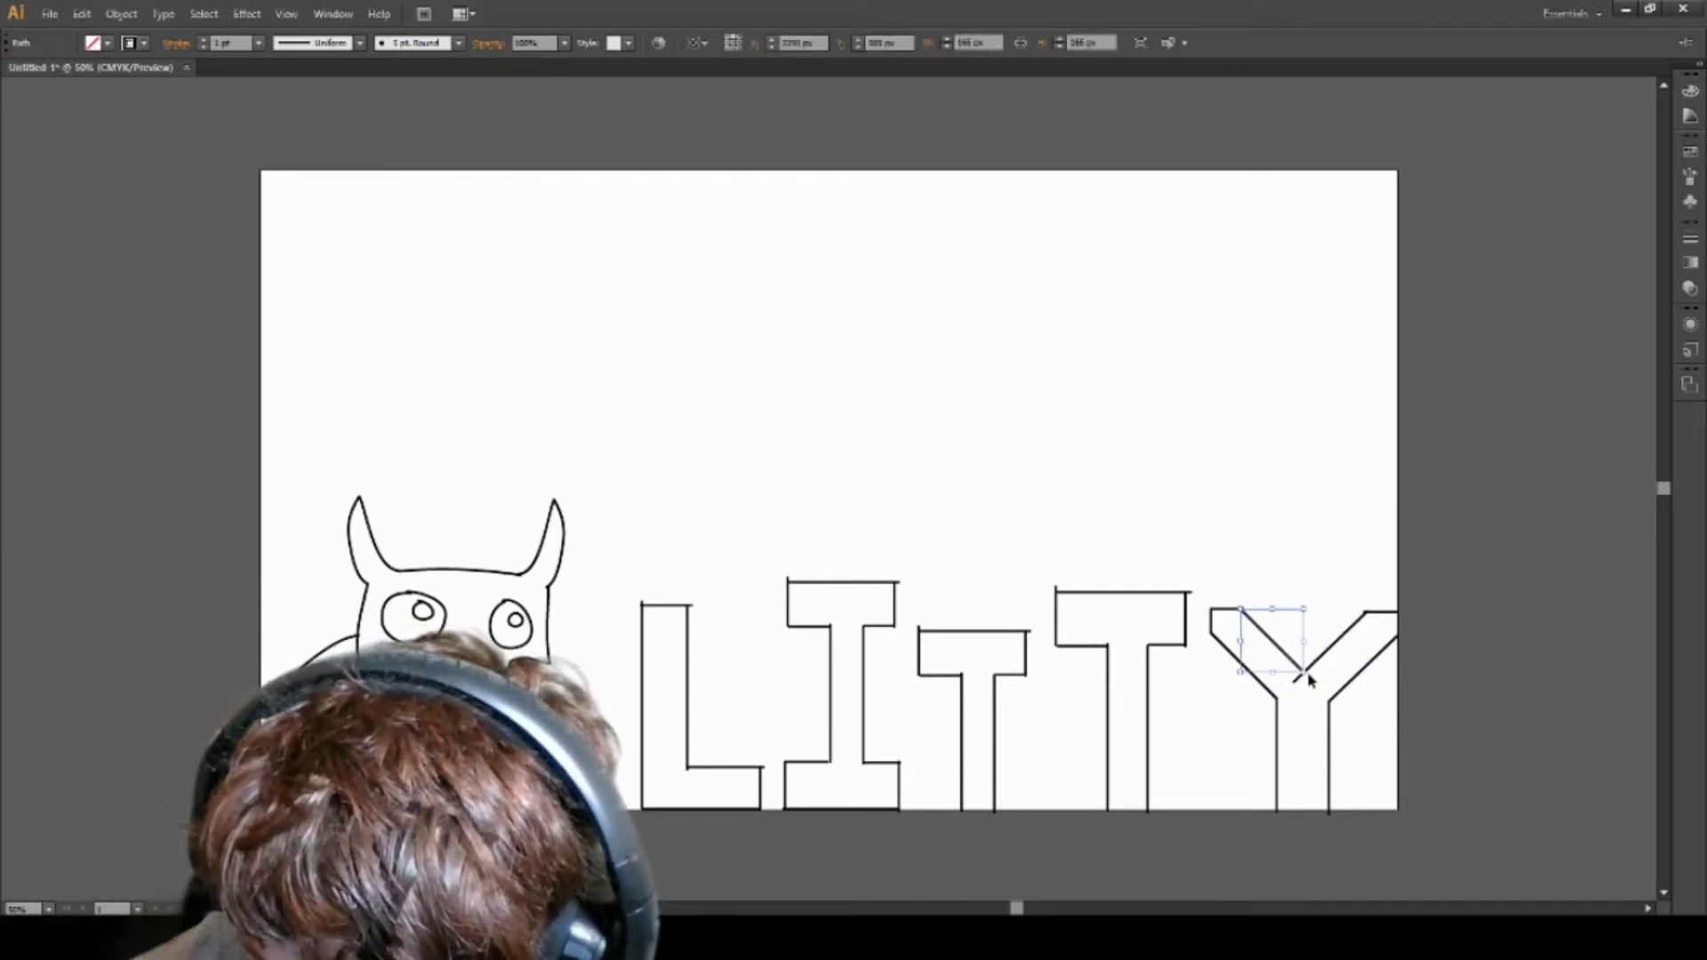
{"action": "left_click", "coordinate": [1300, 684]}
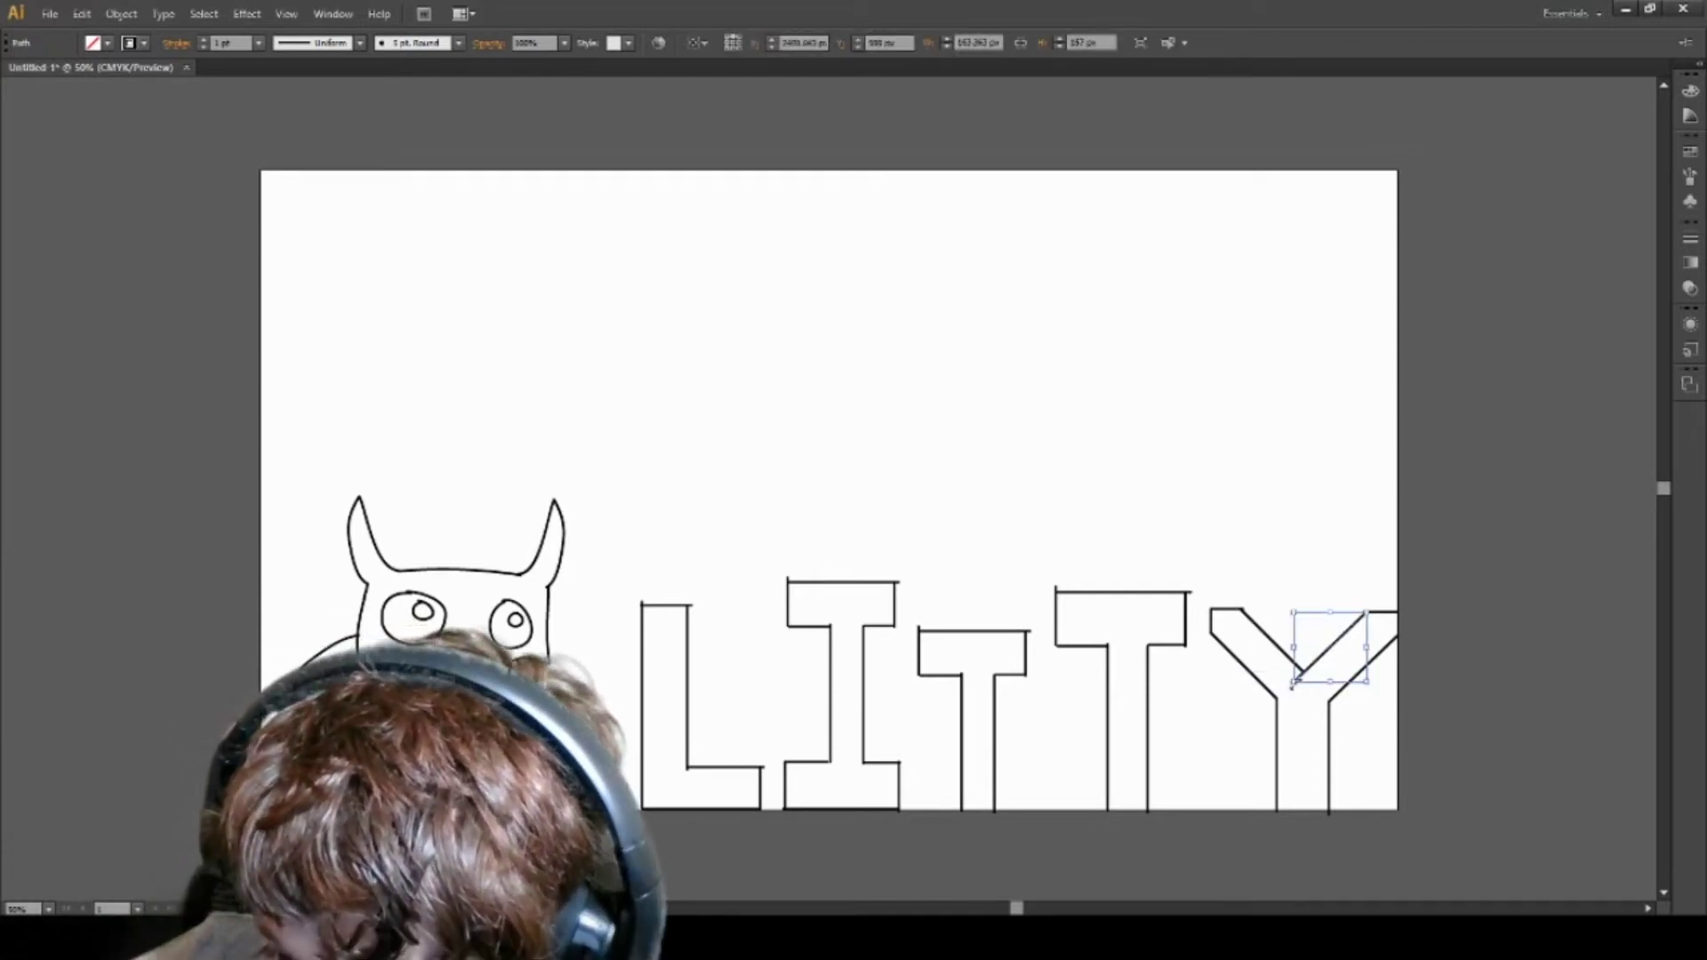
{"action": "left_click", "coordinate": [1333, 652]}
{"action": "left_click", "coordinate": [1499, 637]}
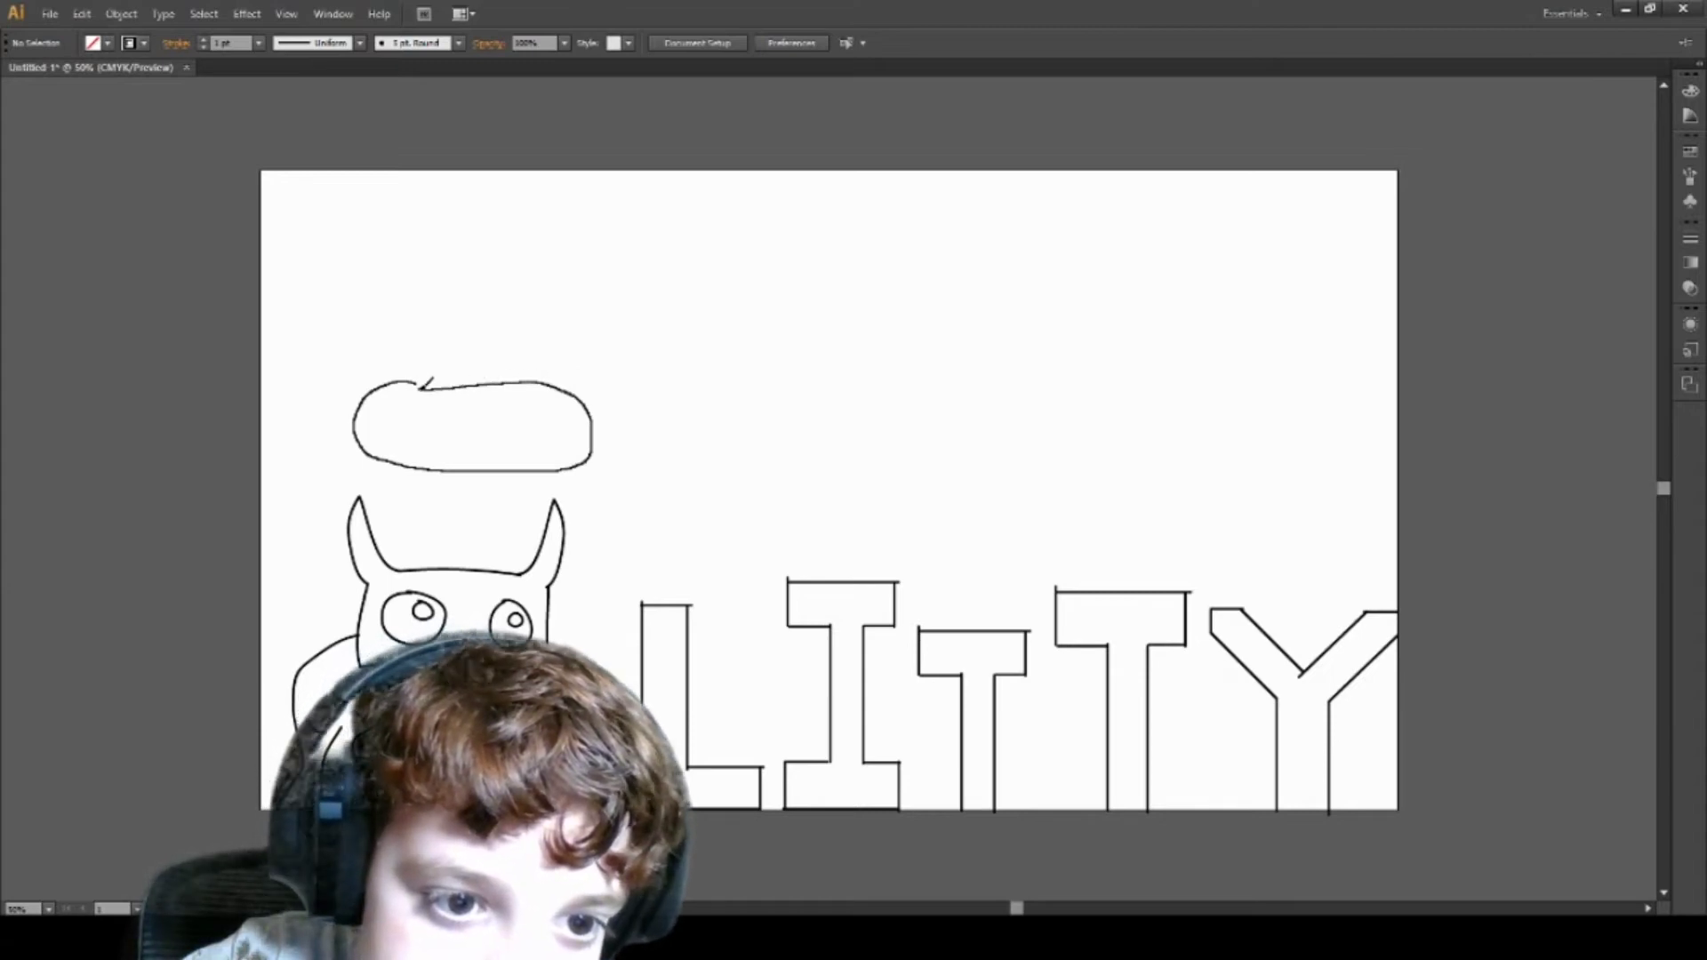
Step: Delete the oval and draw the blimp's rounded body, top dome and inner circle
{"action": "left_click", "coordinate": [425, 384]}
{"action": "key", "text": "Delete"}
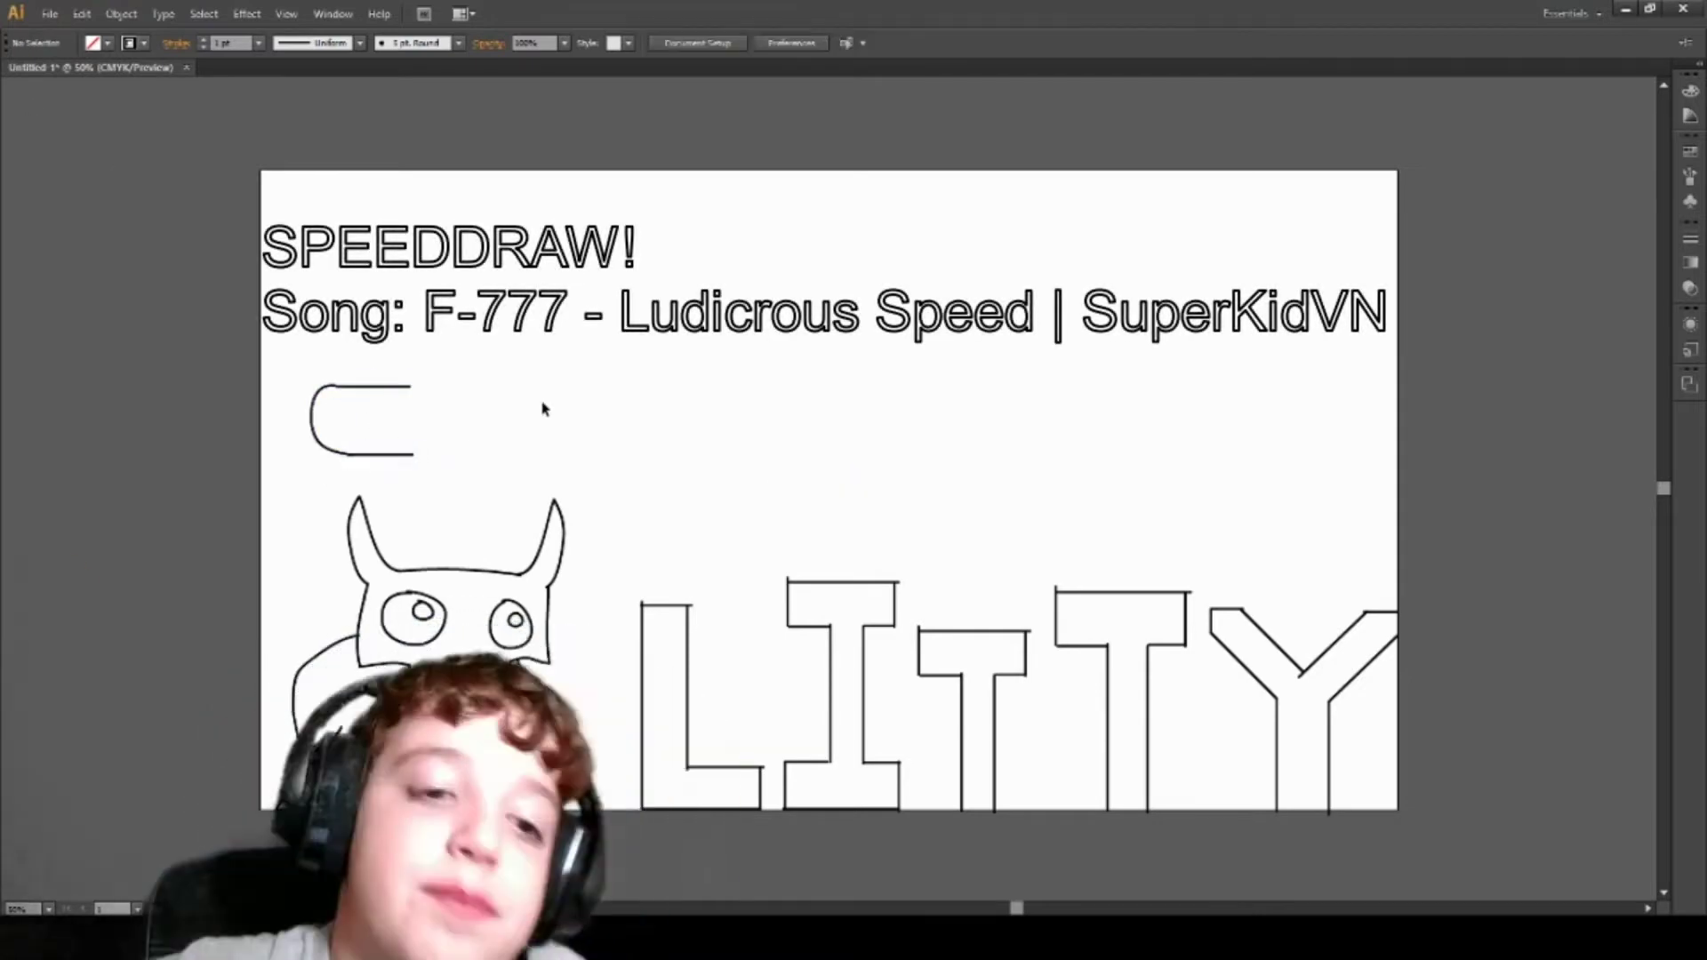
{"action": "mouse_move", "coordinate": [367, 452]}
{"action": "left_mouse_down"}
{"action": "mouse_move", "coordinate": [415, 454]}
{"action": "mouse_move", "coordinate": [412, 387]}
{"action": "left_mouse_up"}
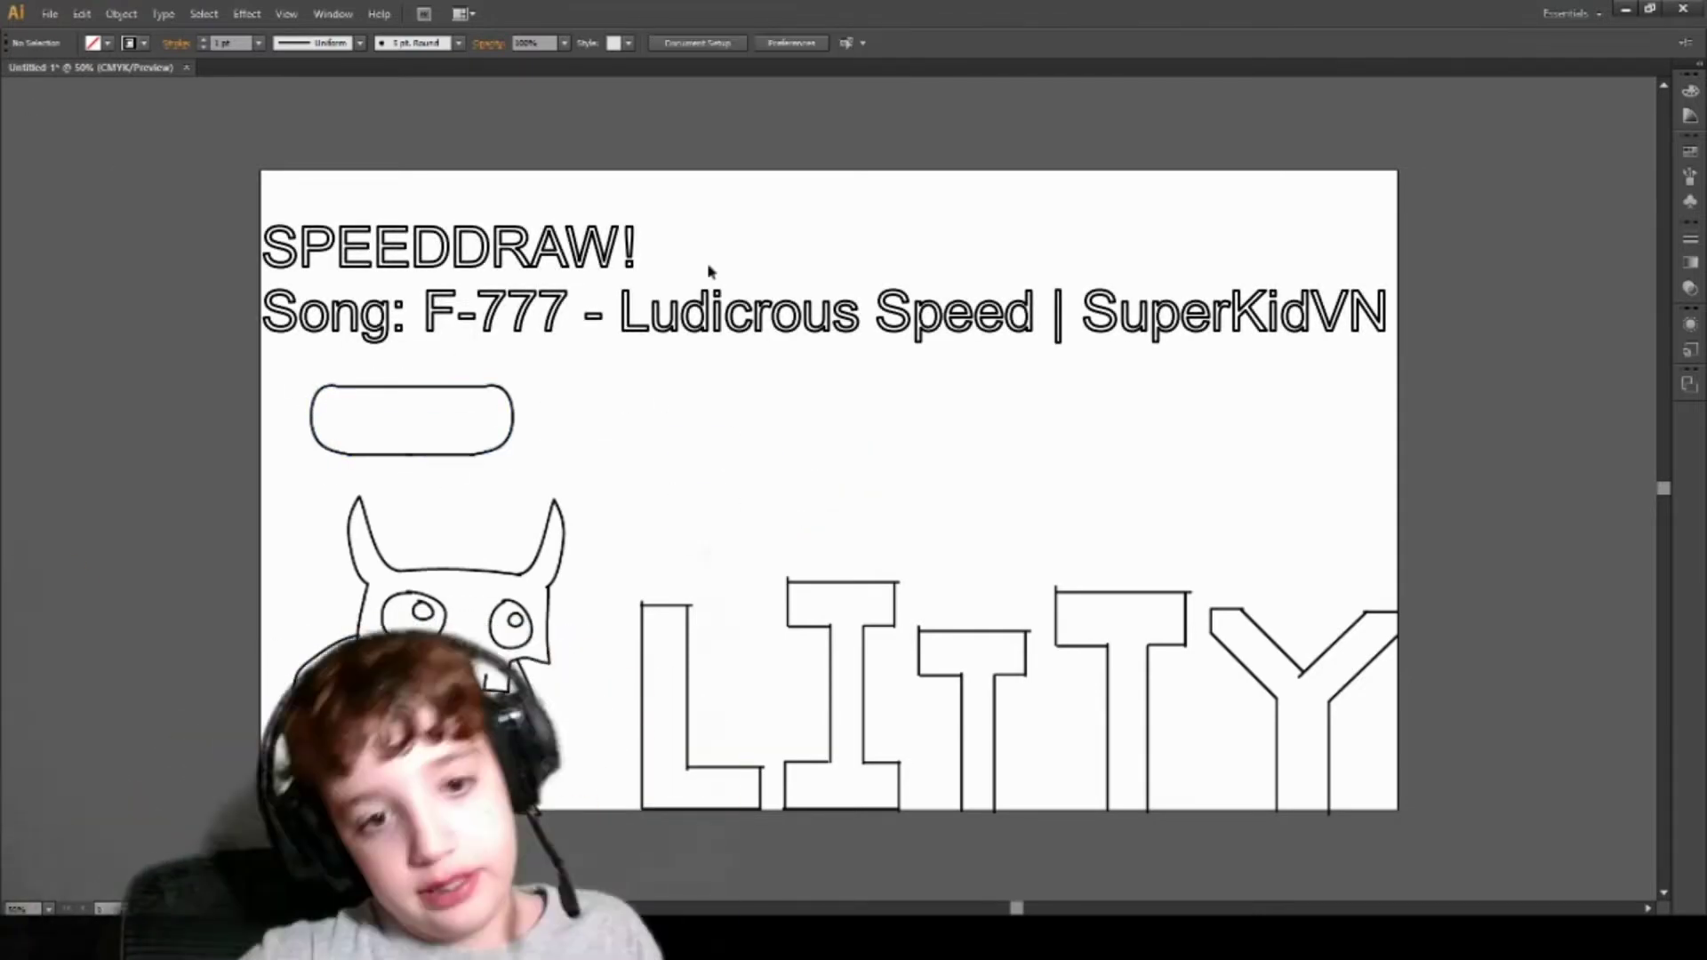
{"action": "left_click_drag", "start_coordinate": [359, 640], "coordinate": [321, 807]}
{"action": "left_click_drag", "start_coordinate": [347, 387], "coordinate": [1296, 375]}
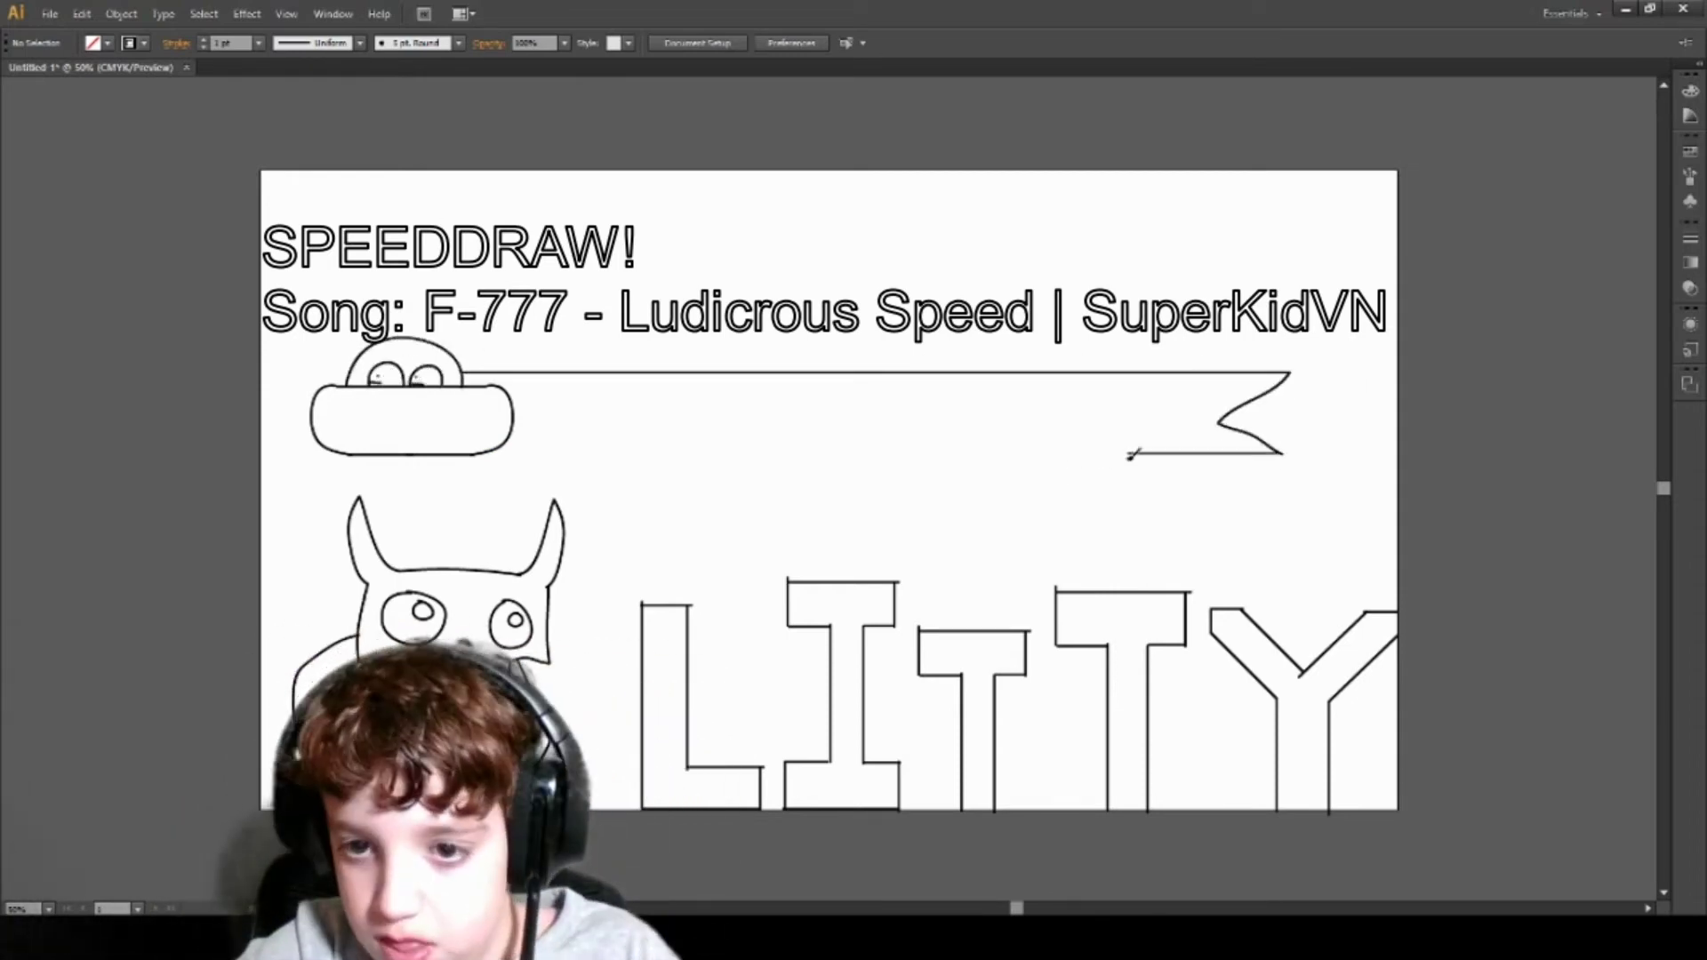
Step: Finish the banner's bottom edge and paste the caption into a text area above it
{"action": "left_click_drag", "start_coordinate": [1003, 452], "coordinate": [513, 453]}
{"action": "key", "text": "t"}
{"action": "left_click_drag", "start_coordinate": [598, 201], "coordinate": [1055, 307]}
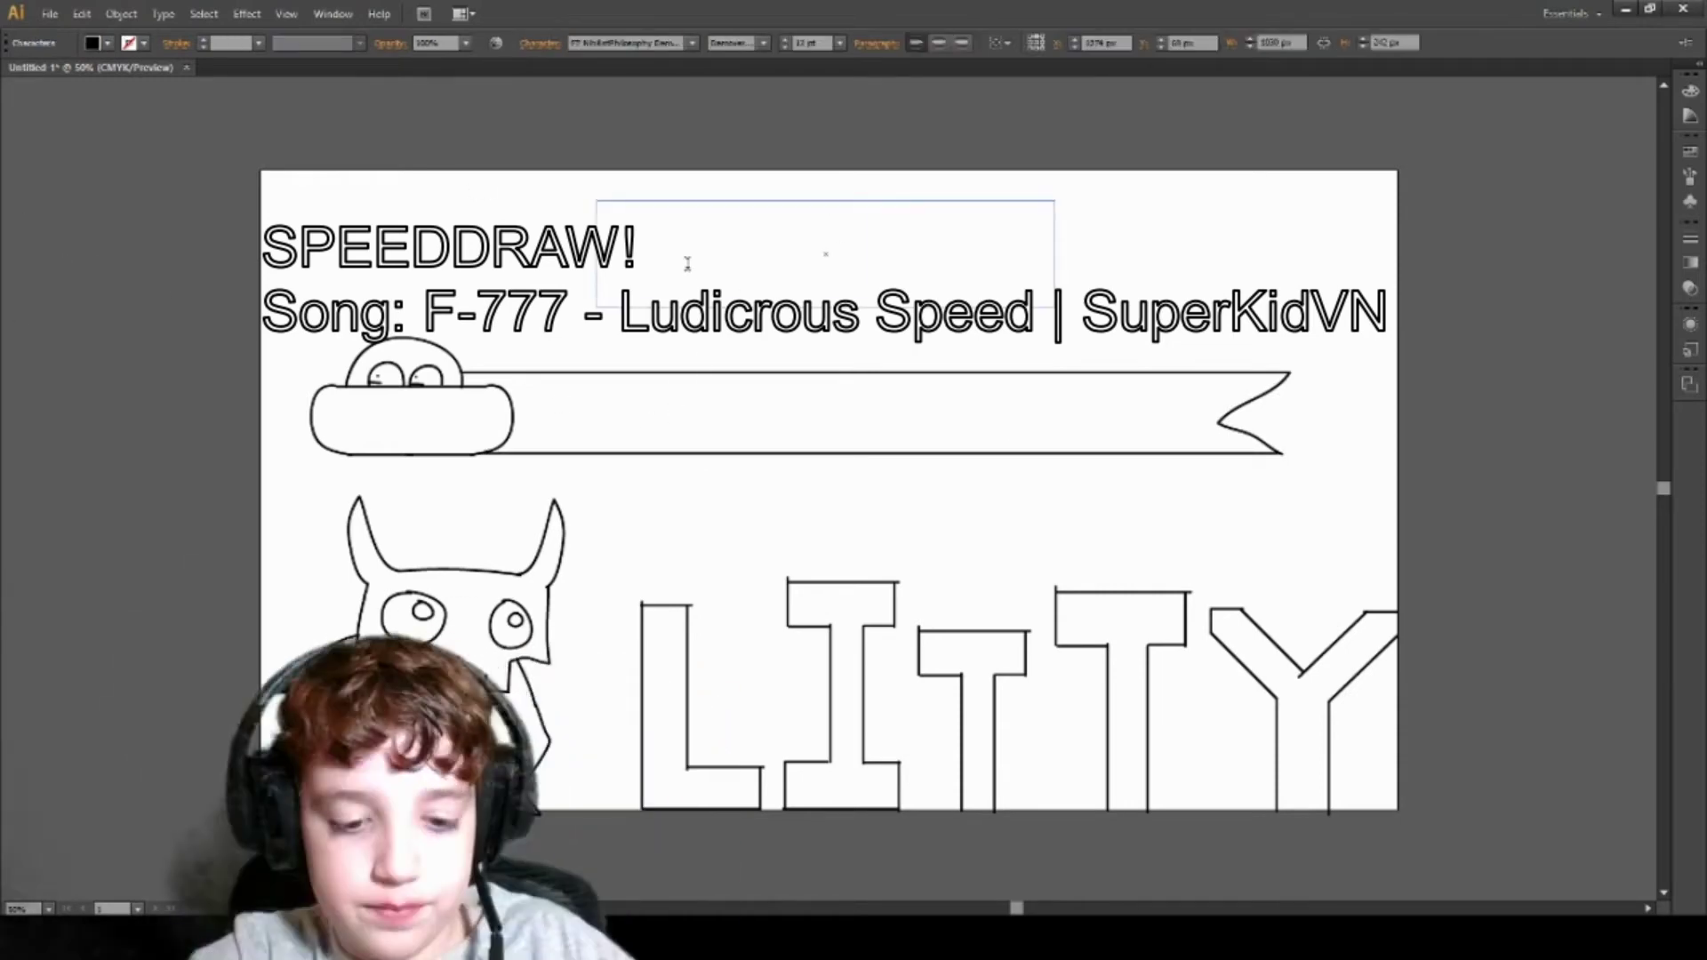
{"action": "key", "text": "ctrl+v"}
{"action": "key", "text": "ctrl+z"}
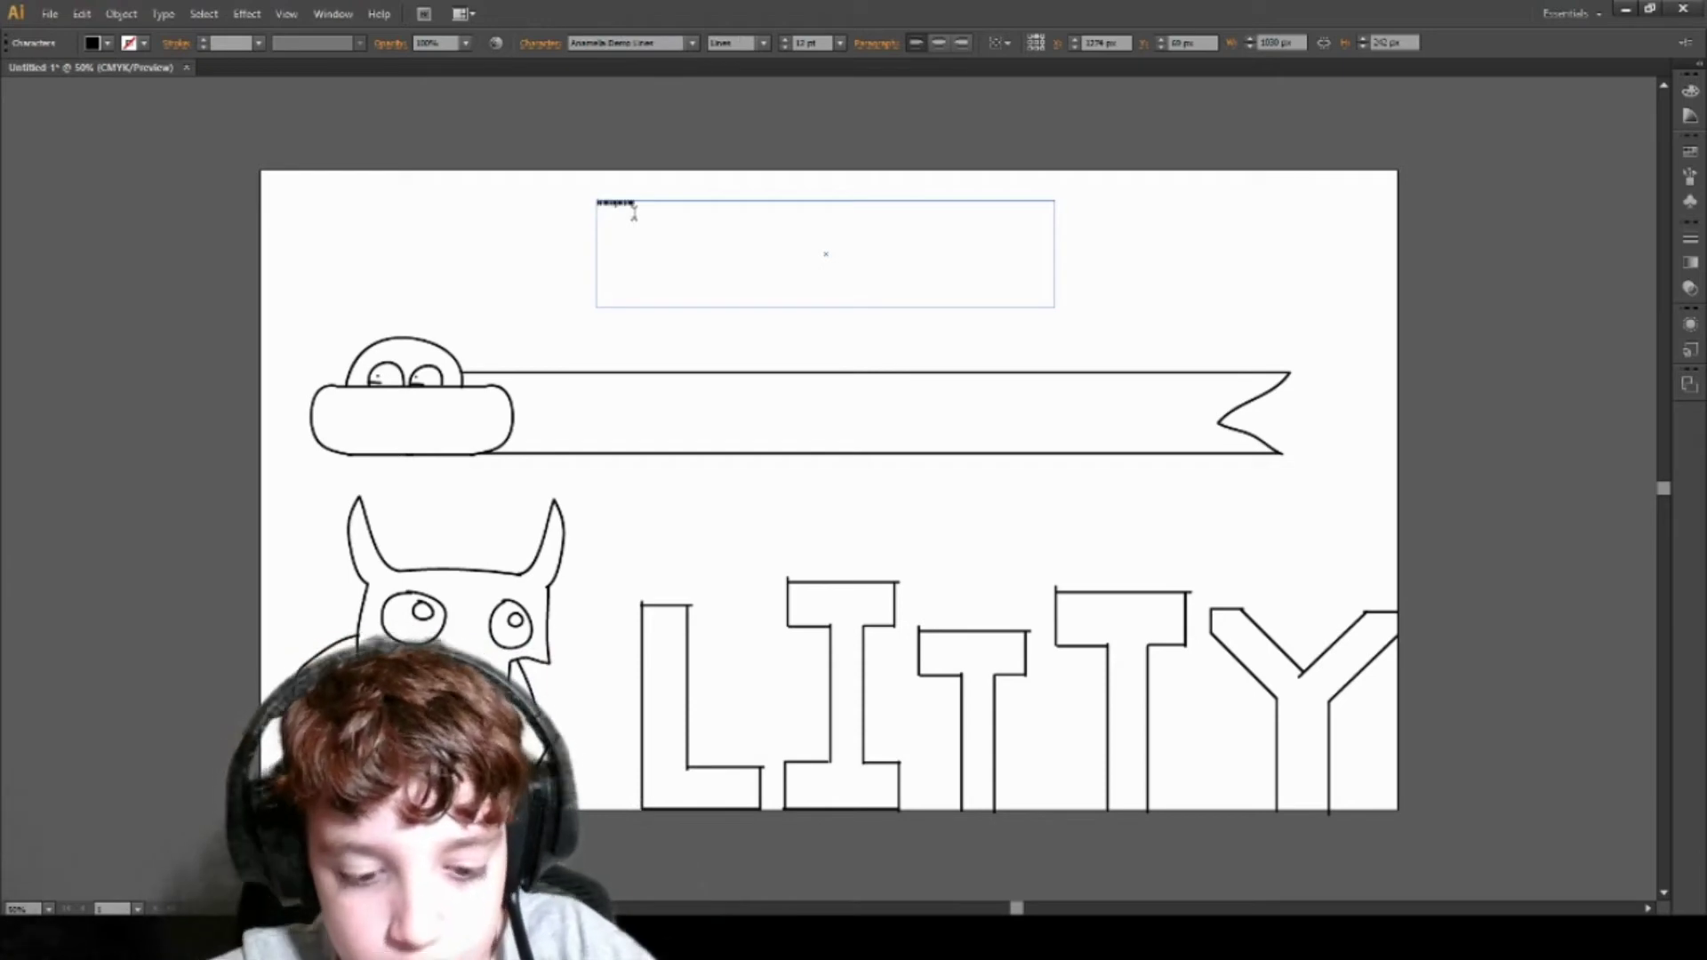
{"action": "key", "text": "ctrl+v"}
Step: Resize the caption to a single line and slide it rightward along the banner
{"action": "key", "text": "ctrl+a"}
{"action": "key", "text": "ctrl+shift+period"}
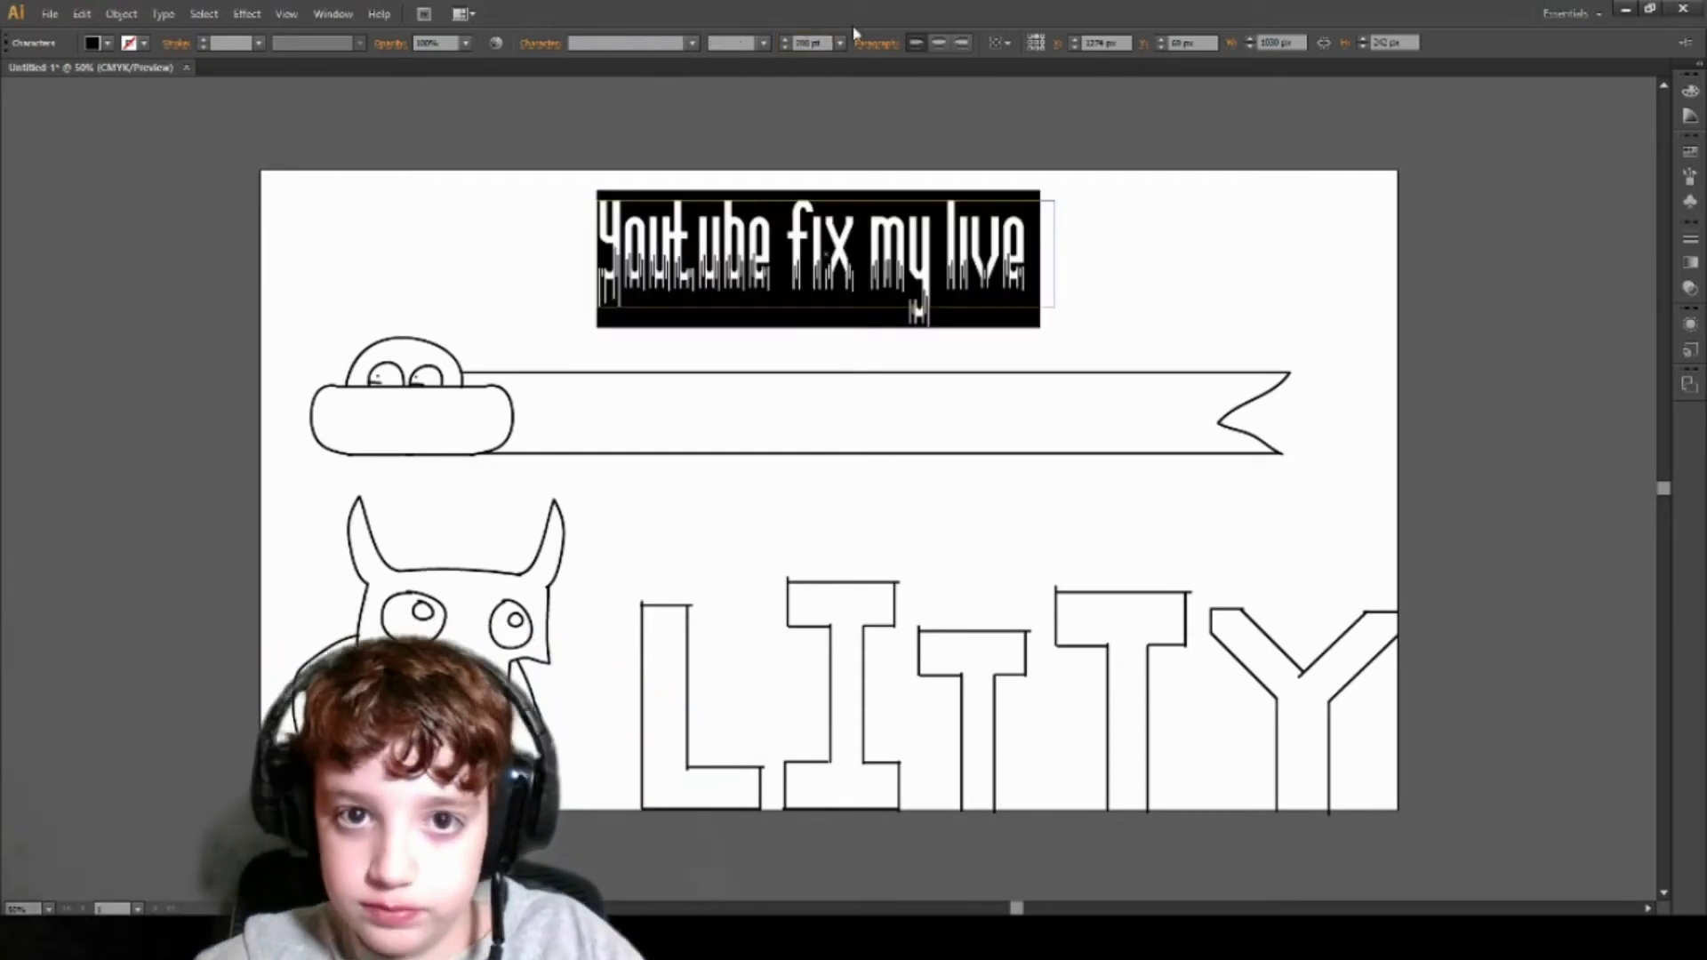
{"action": "key", "text": "ctrl+shift+comma"}
{"action": "key", "text": "Escape"}
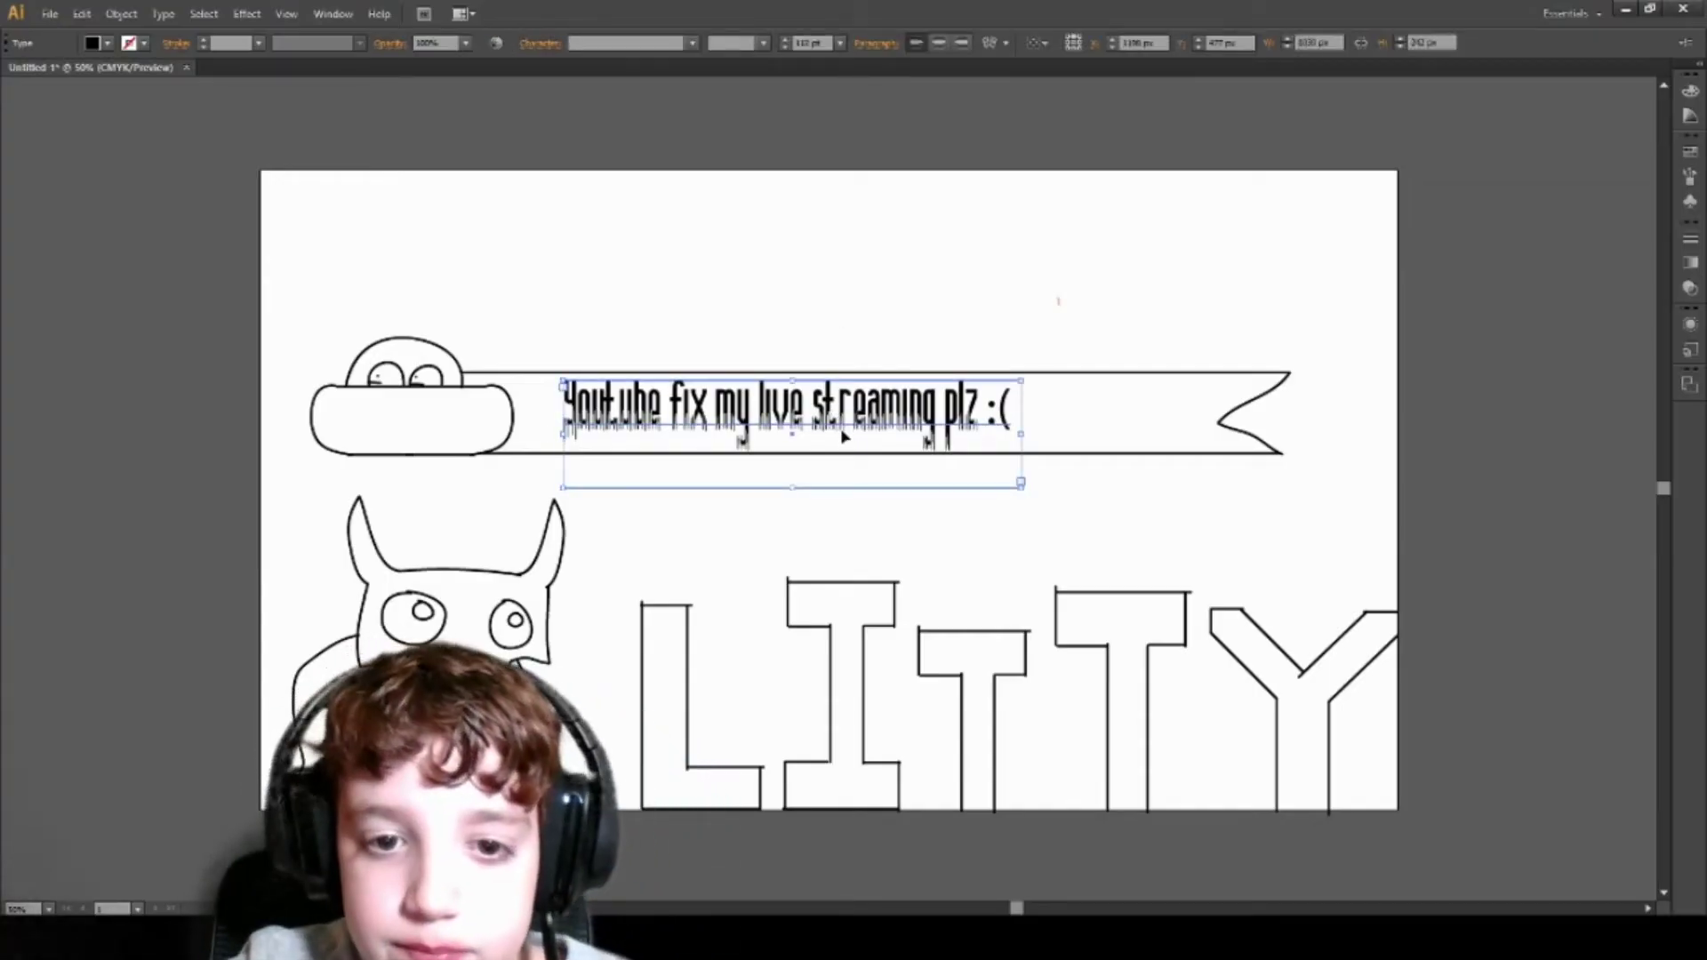
{"action": "left_click", "coordinate": [893, 270]}
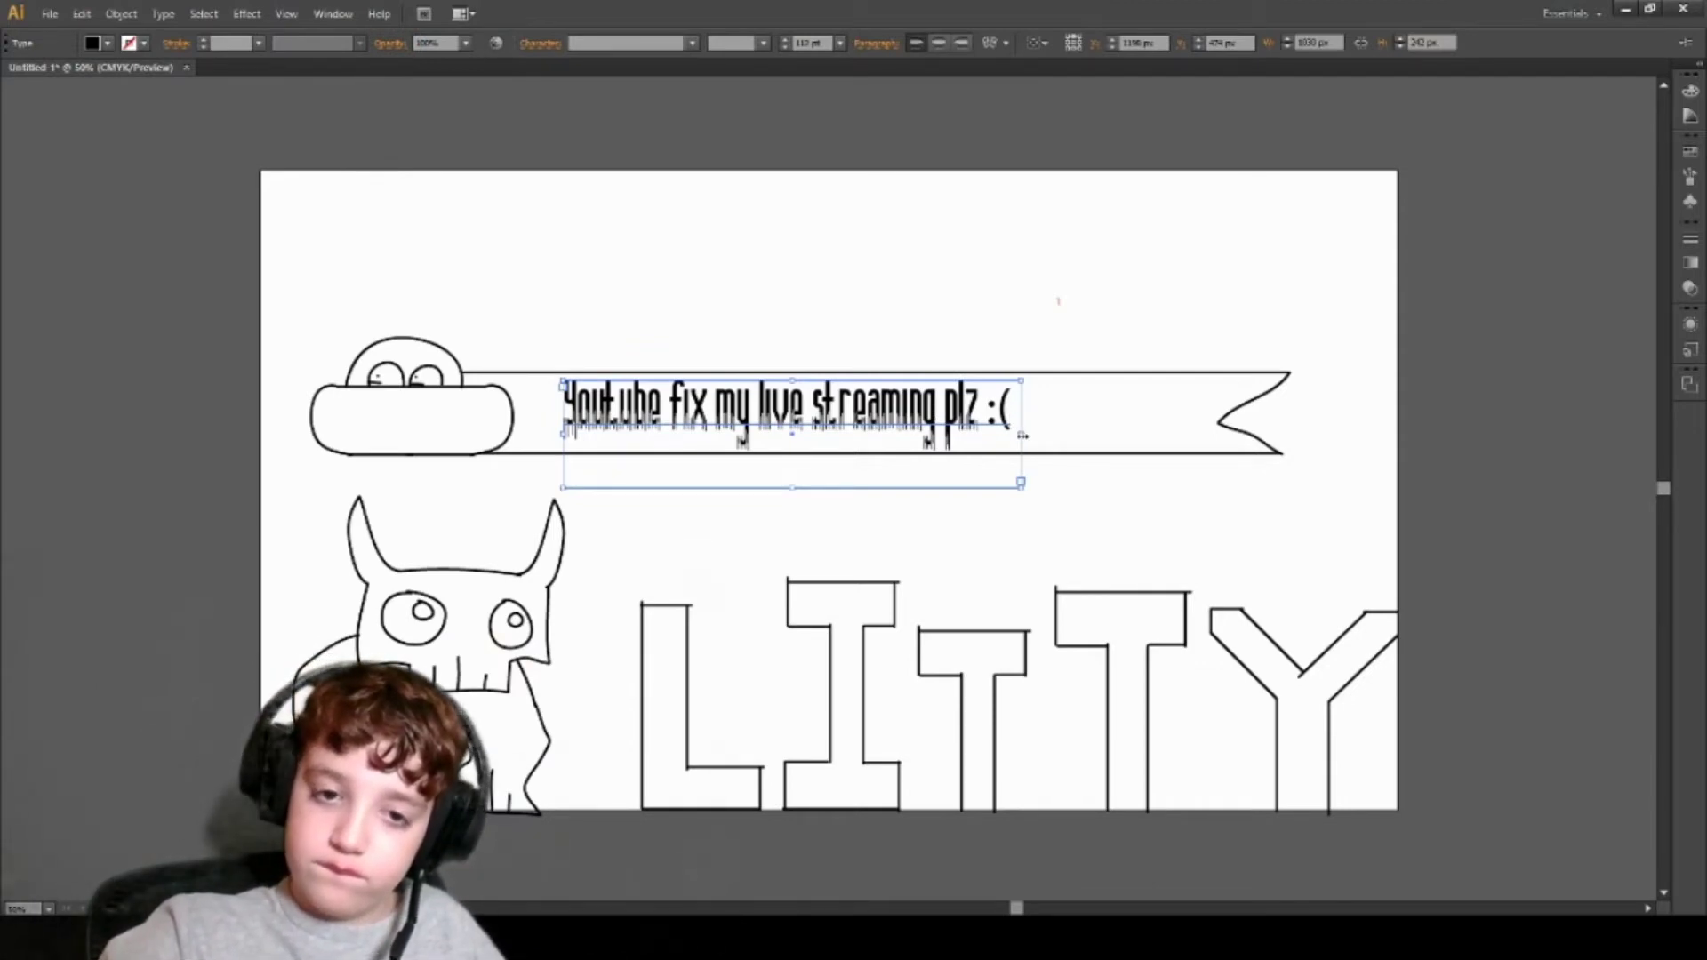
{"action": "left_click_drag", "start_coordinate": [791, 434], "coordinate": [775, 441]}
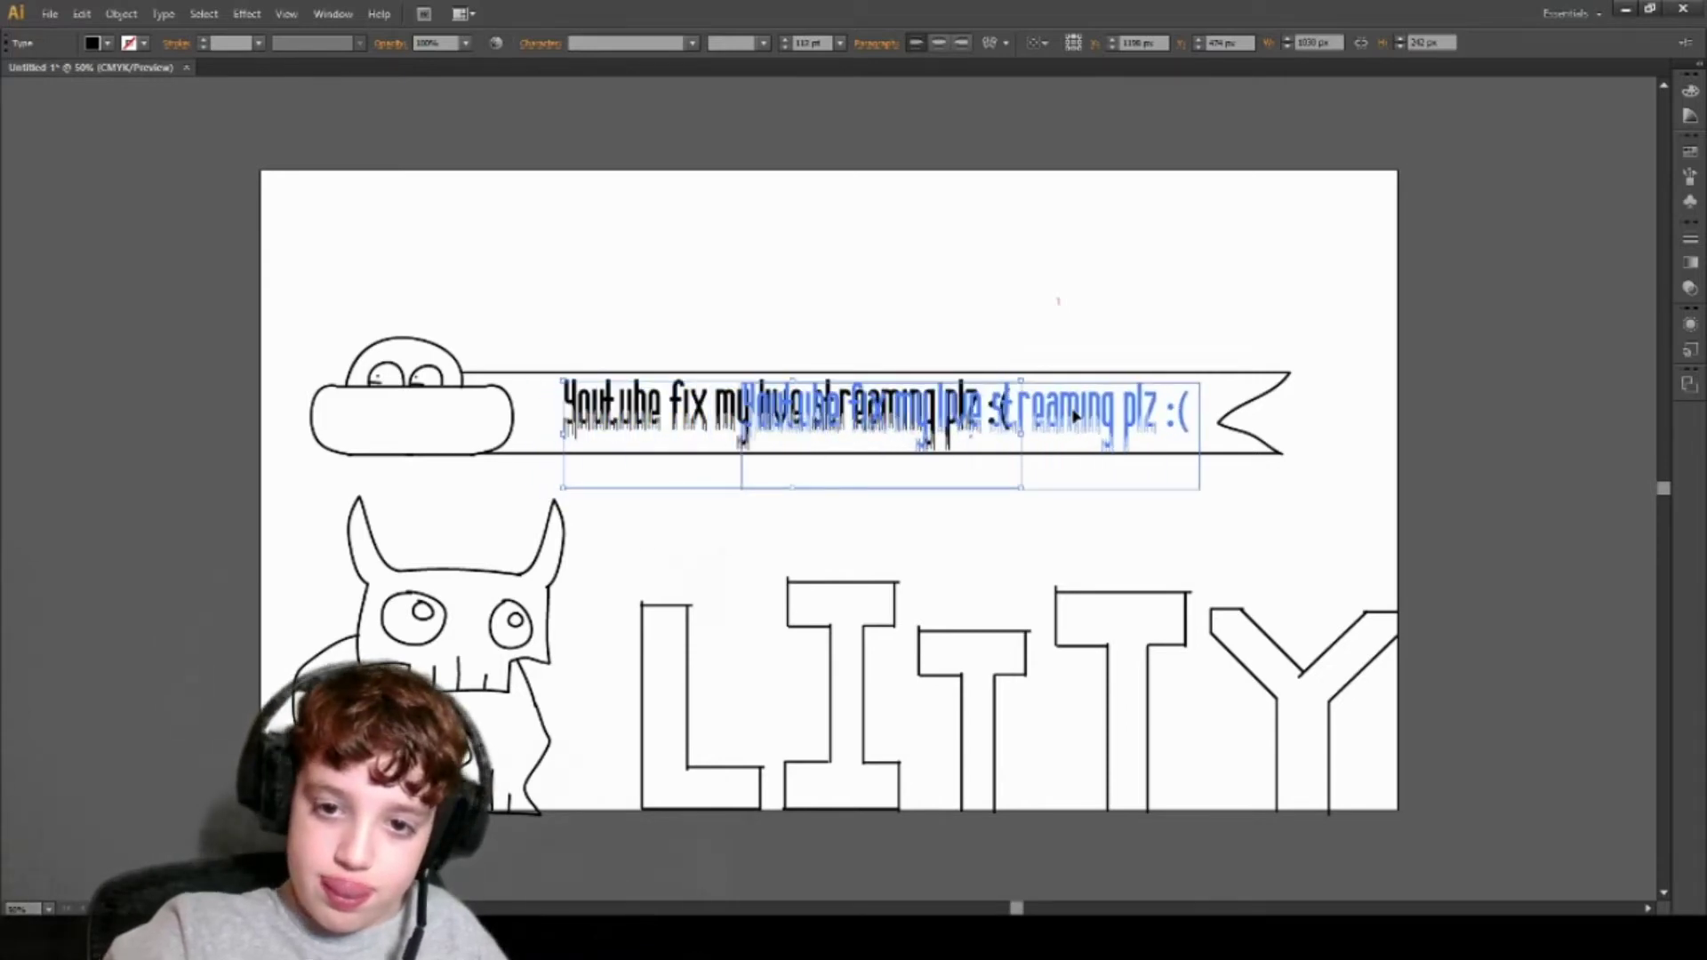
{"action": "left_click_drag", "start_coordinate": [881, 424], "coordinate": [1078, 422]}
Step: Set the caption near the banner's left end and pull the banner's right end inward
{"action": "left_click", "coordinate": [1115, 309]}
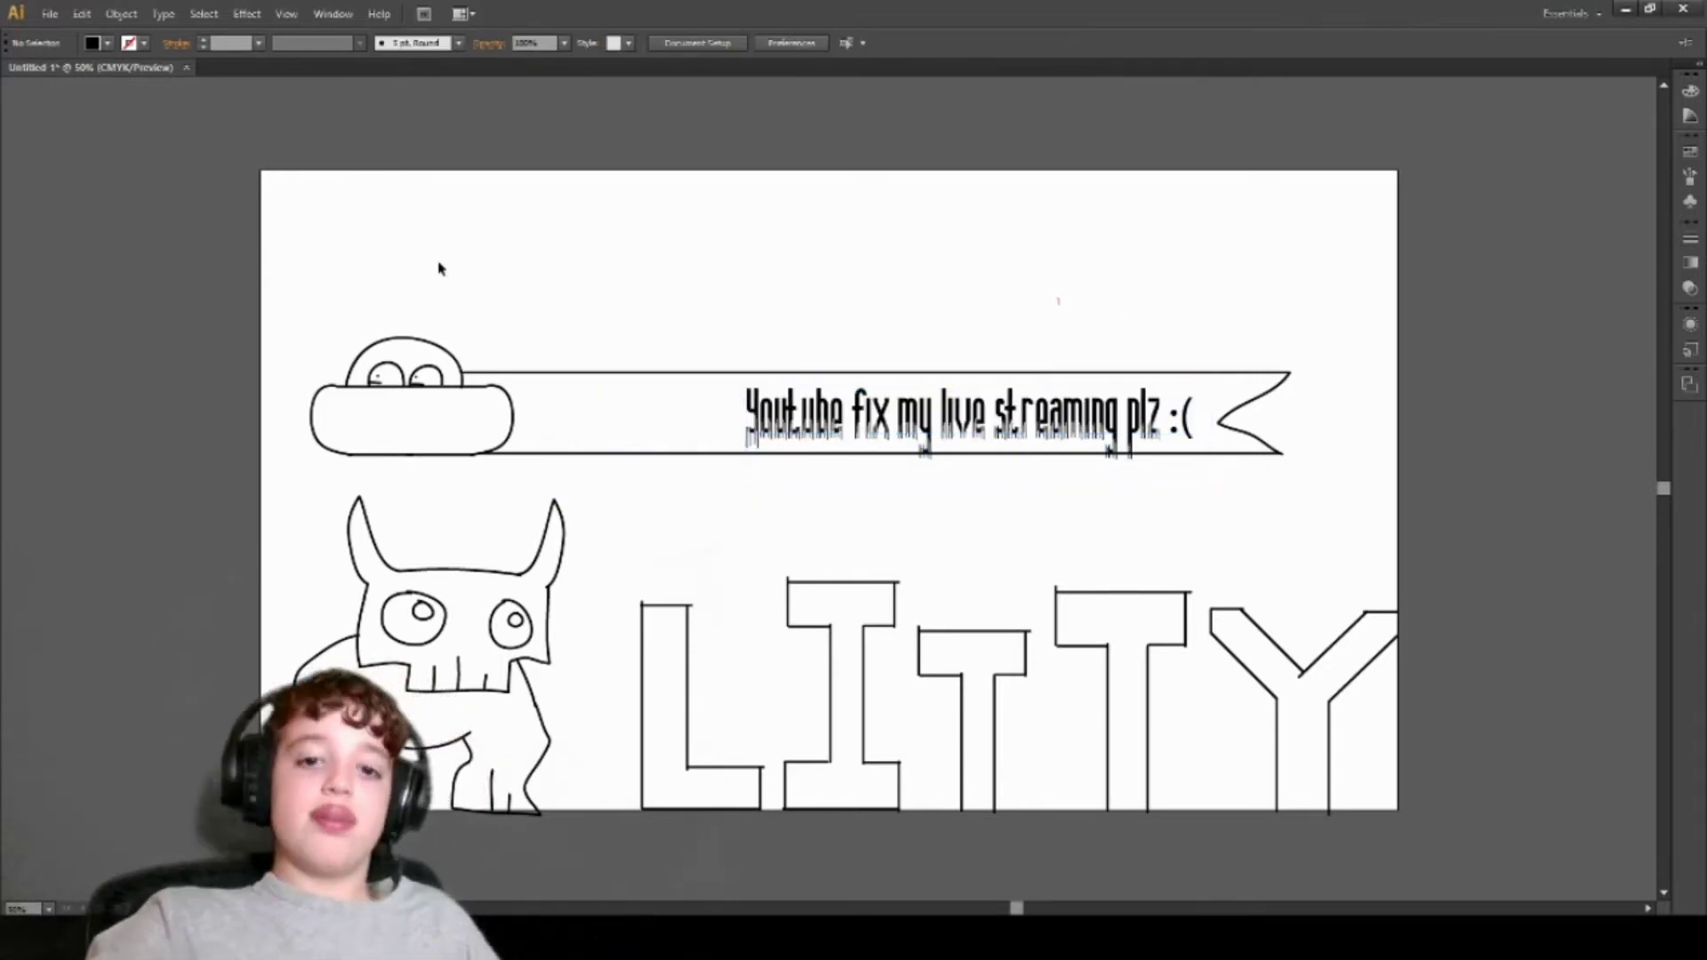
{"action": "left_click_drag", "start_coordinate": [861, 414], "coordinate": [647, 409]}
{"action": "left_click", "coordinate": [747, 309]}
{"action": "left_click_drag", "start_coordinate": [1329, 324], "coordinate": [1112, 470]}
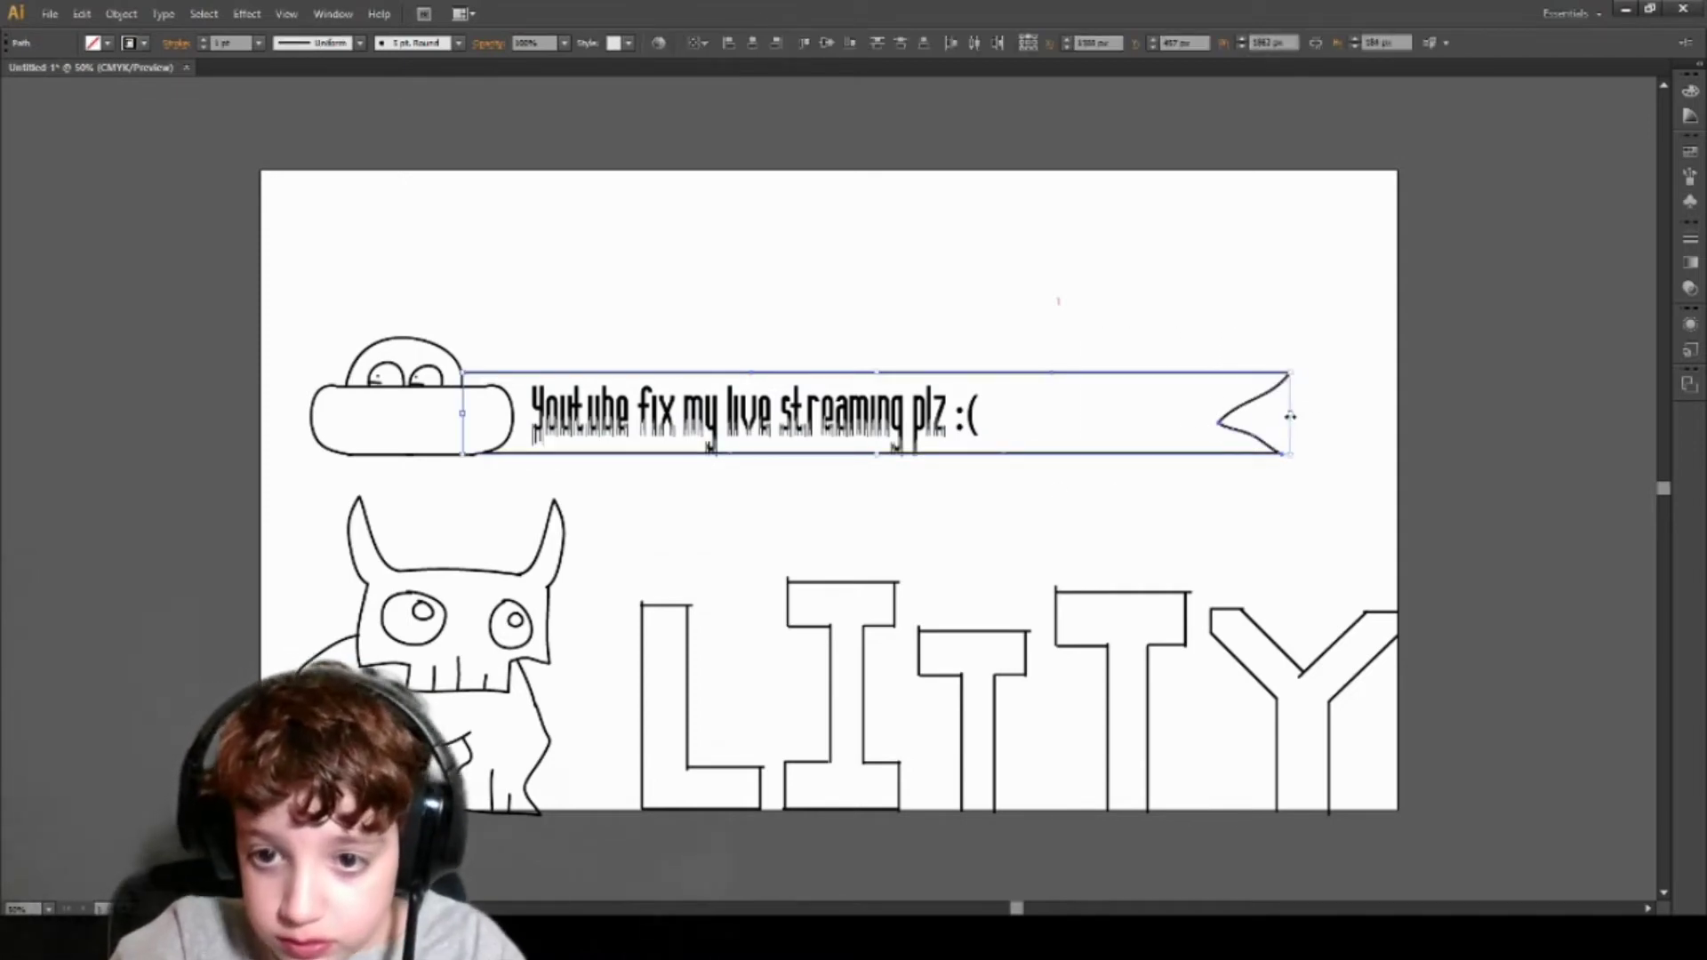
{"action": "left_click_drag", "start_coordinate": [1288, 415], "coordinate": [1050, 416]}
{"action": "left_click", "coordinate": [1170, 320]}
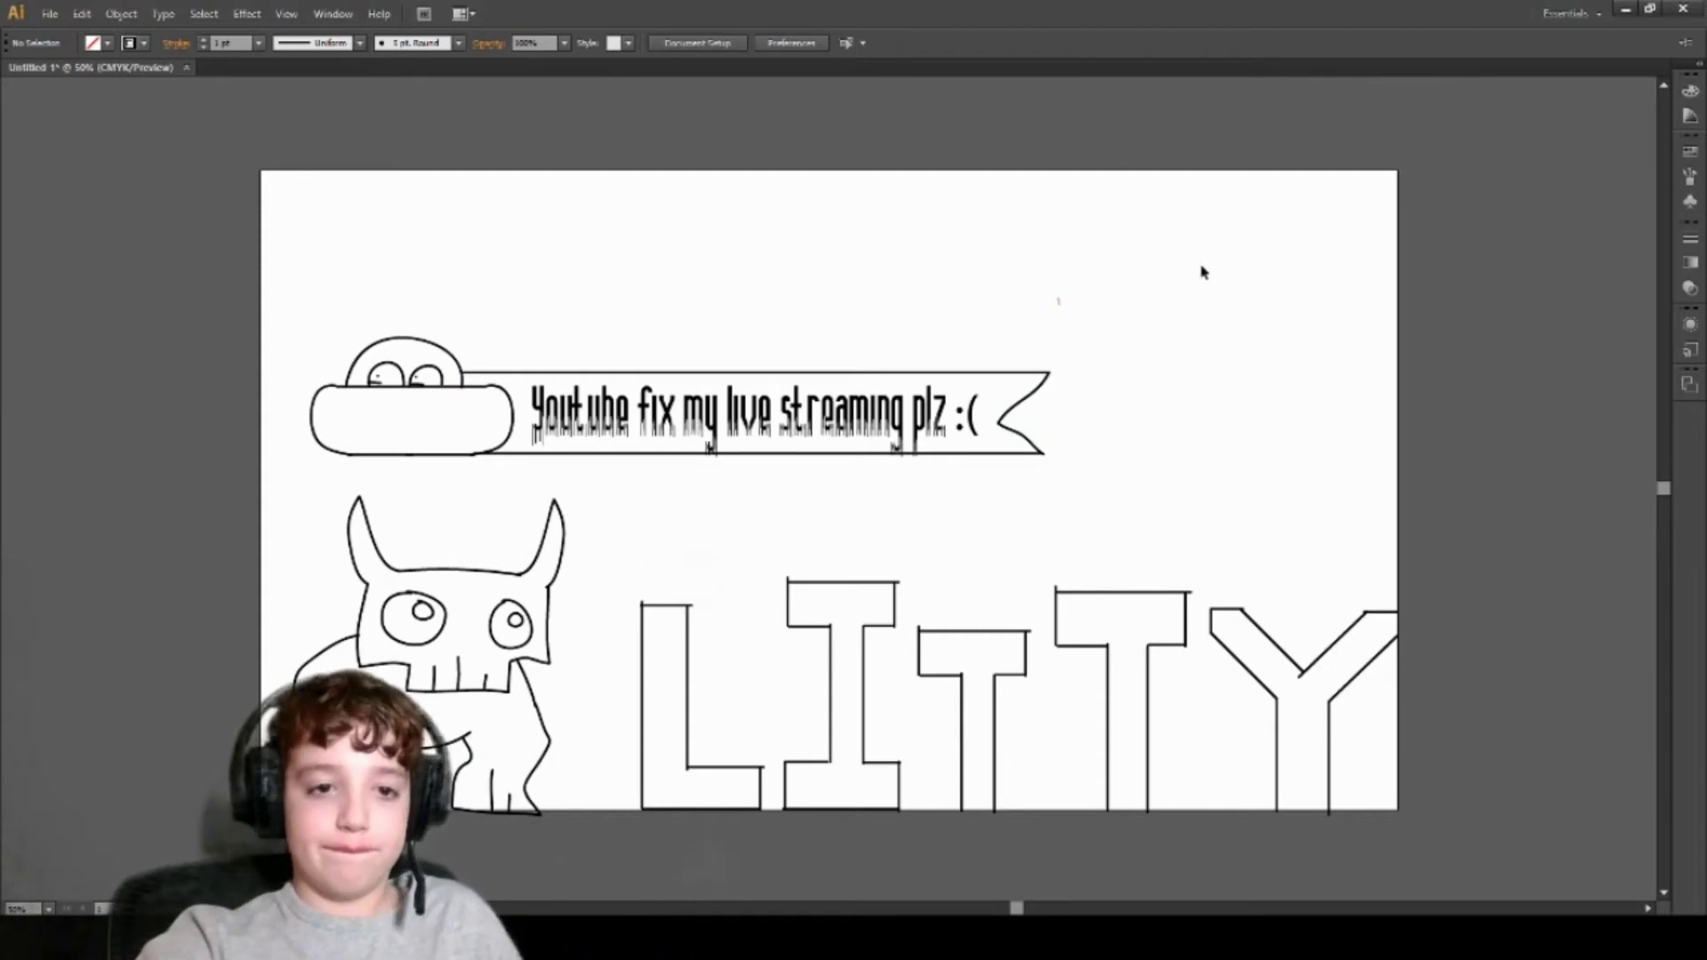
Step: Select the blimp, banner and caption together, enlarge them, and shift them right
{"action": "left_click_drag", "start_coordinate": [1246, 284], "coordinate": [322, 471]}
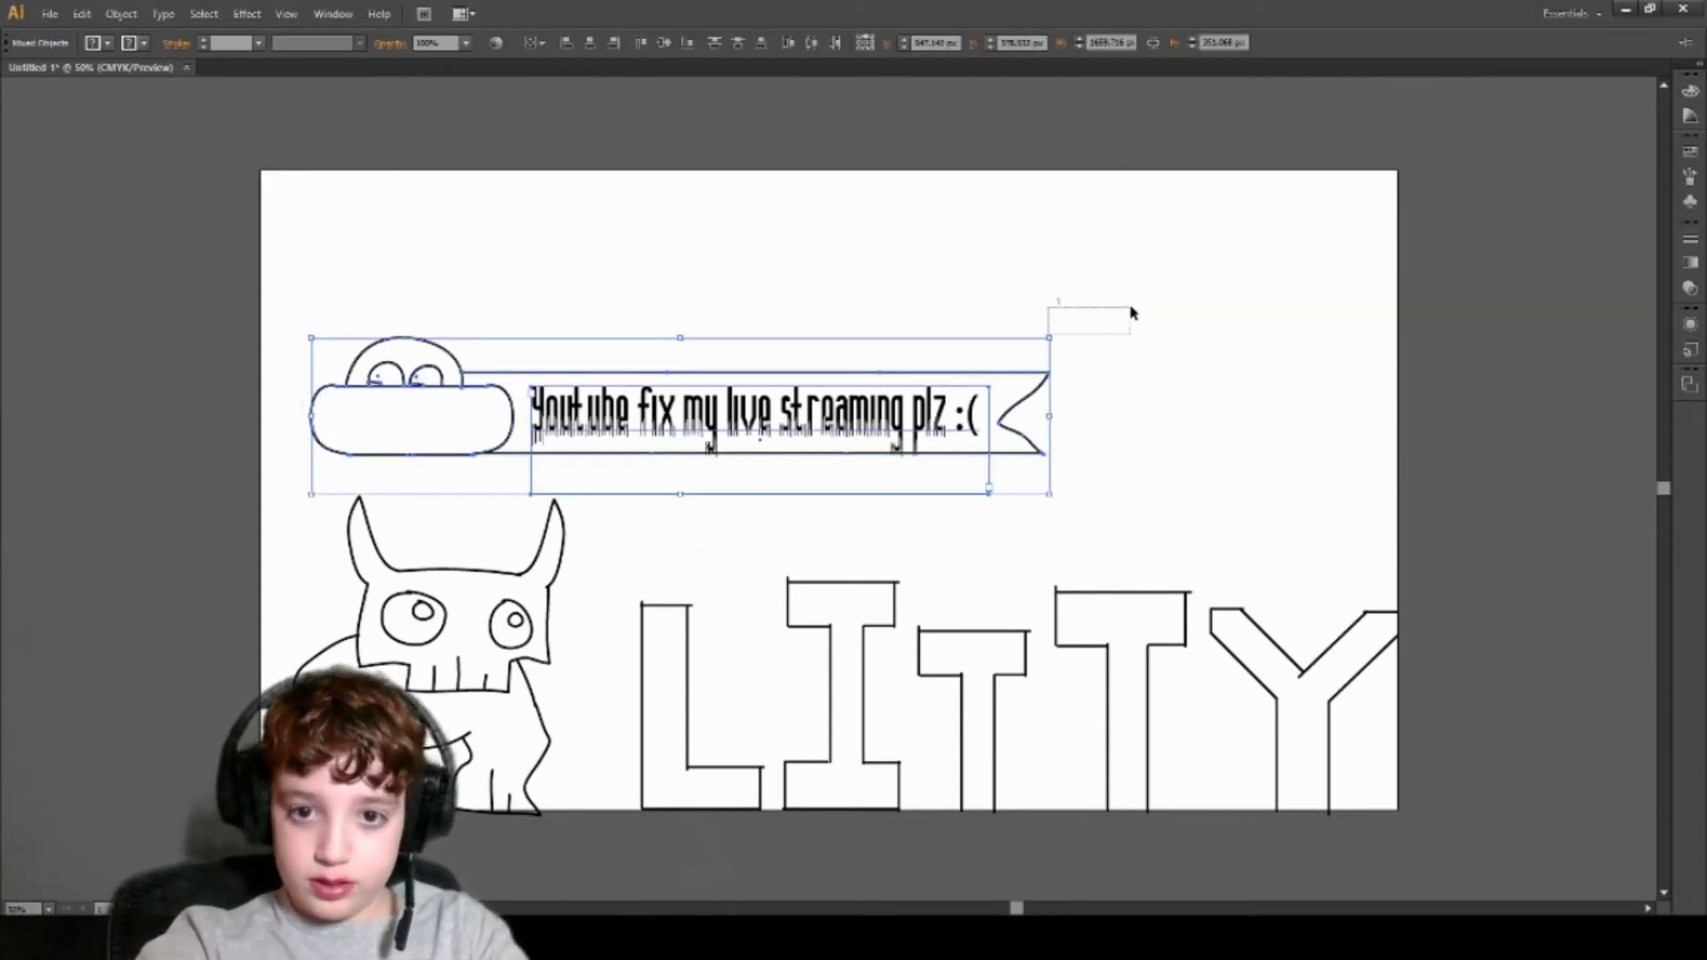
{"action": "left_click_drag", "start_coordinate": [1046, 341], "coordinate": [1148, 309]}
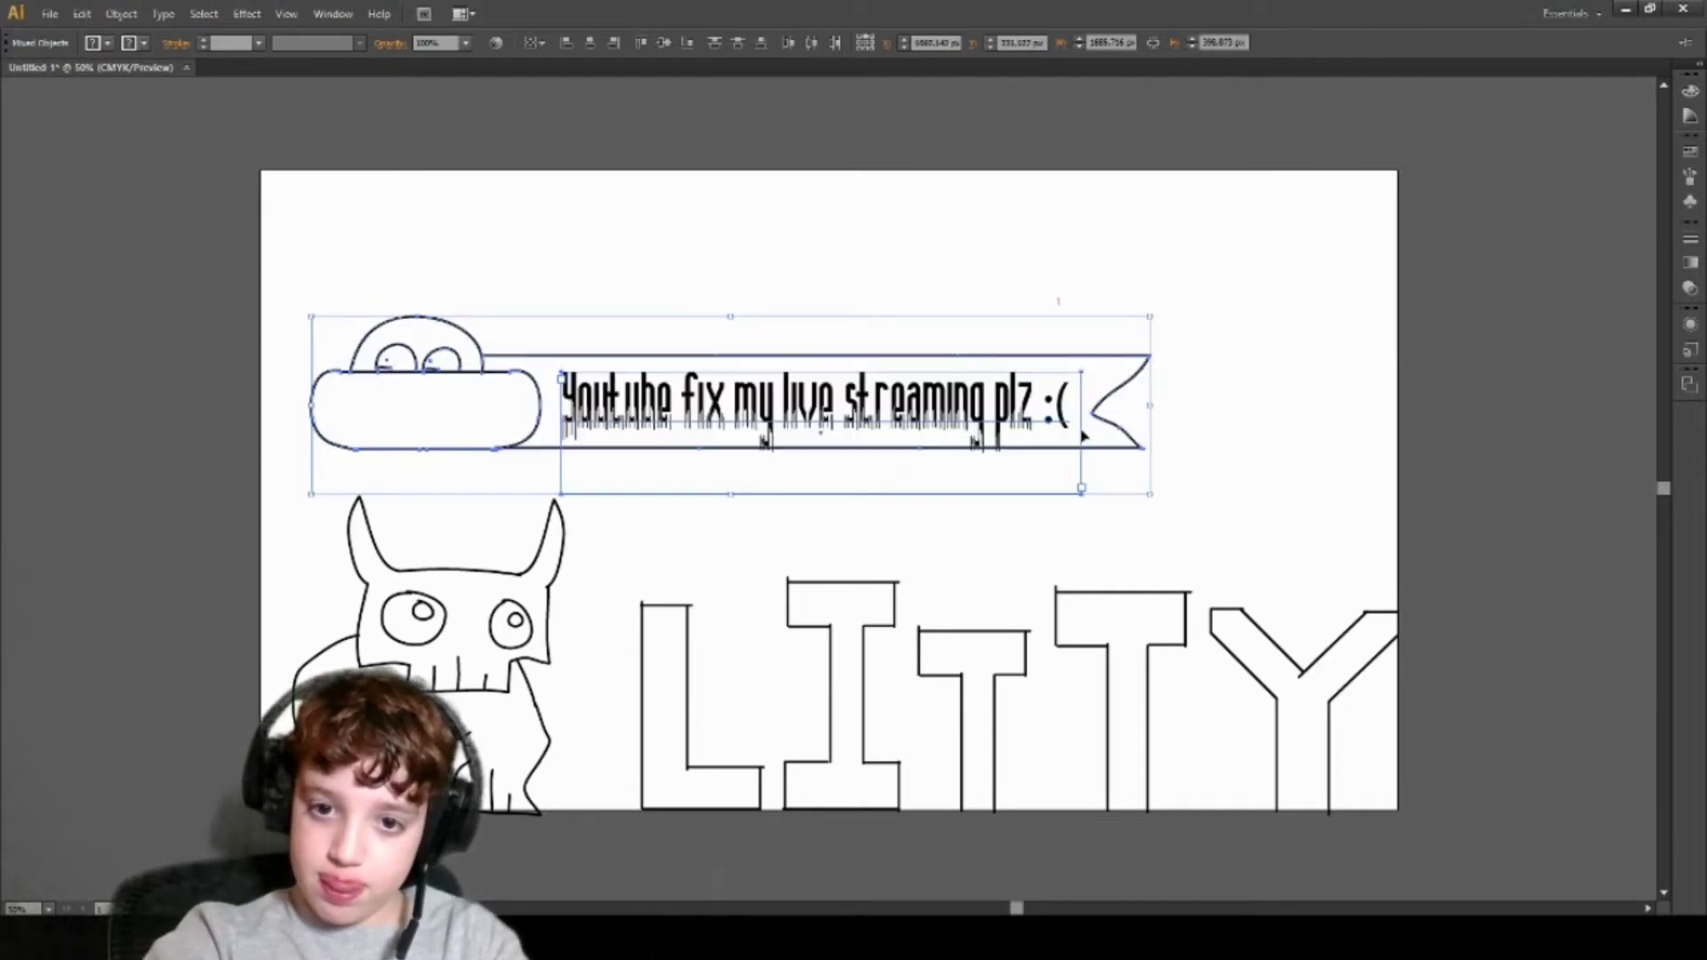
{"action": "left_click_drag", "start_coordinate": [1098, 455], "coordinate": [1214, 489]}
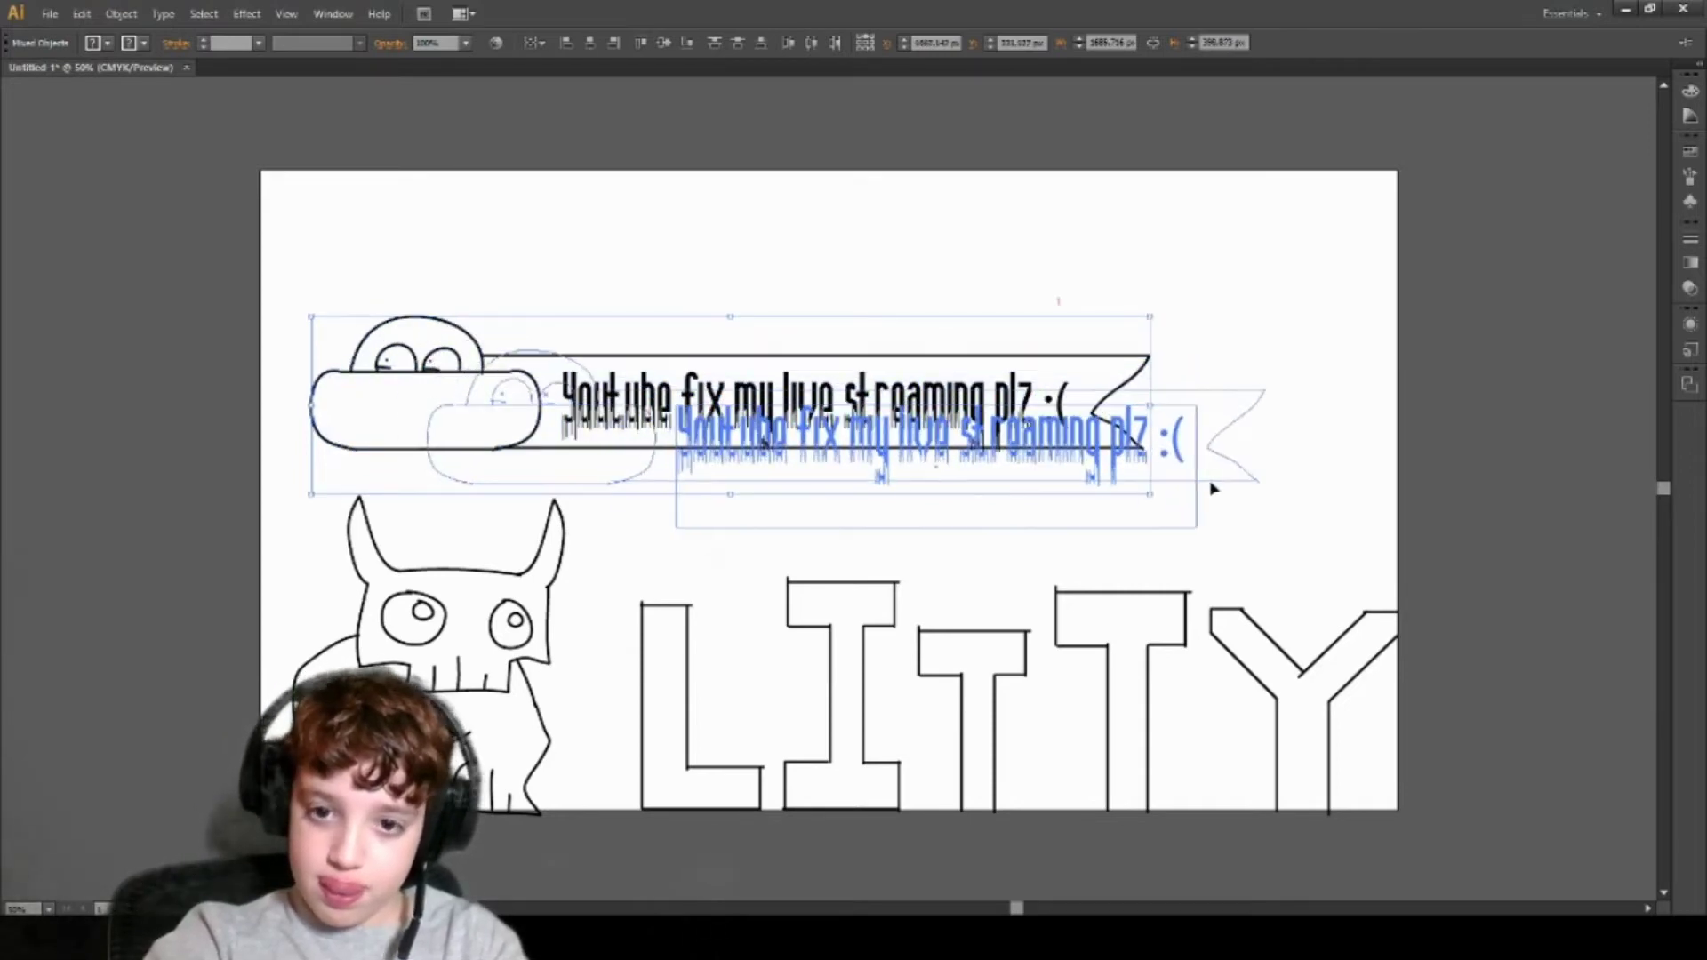
{"action": "left_click_drag", "start_coordinate": [1207, 488], "coordinate": [1220, 482]}
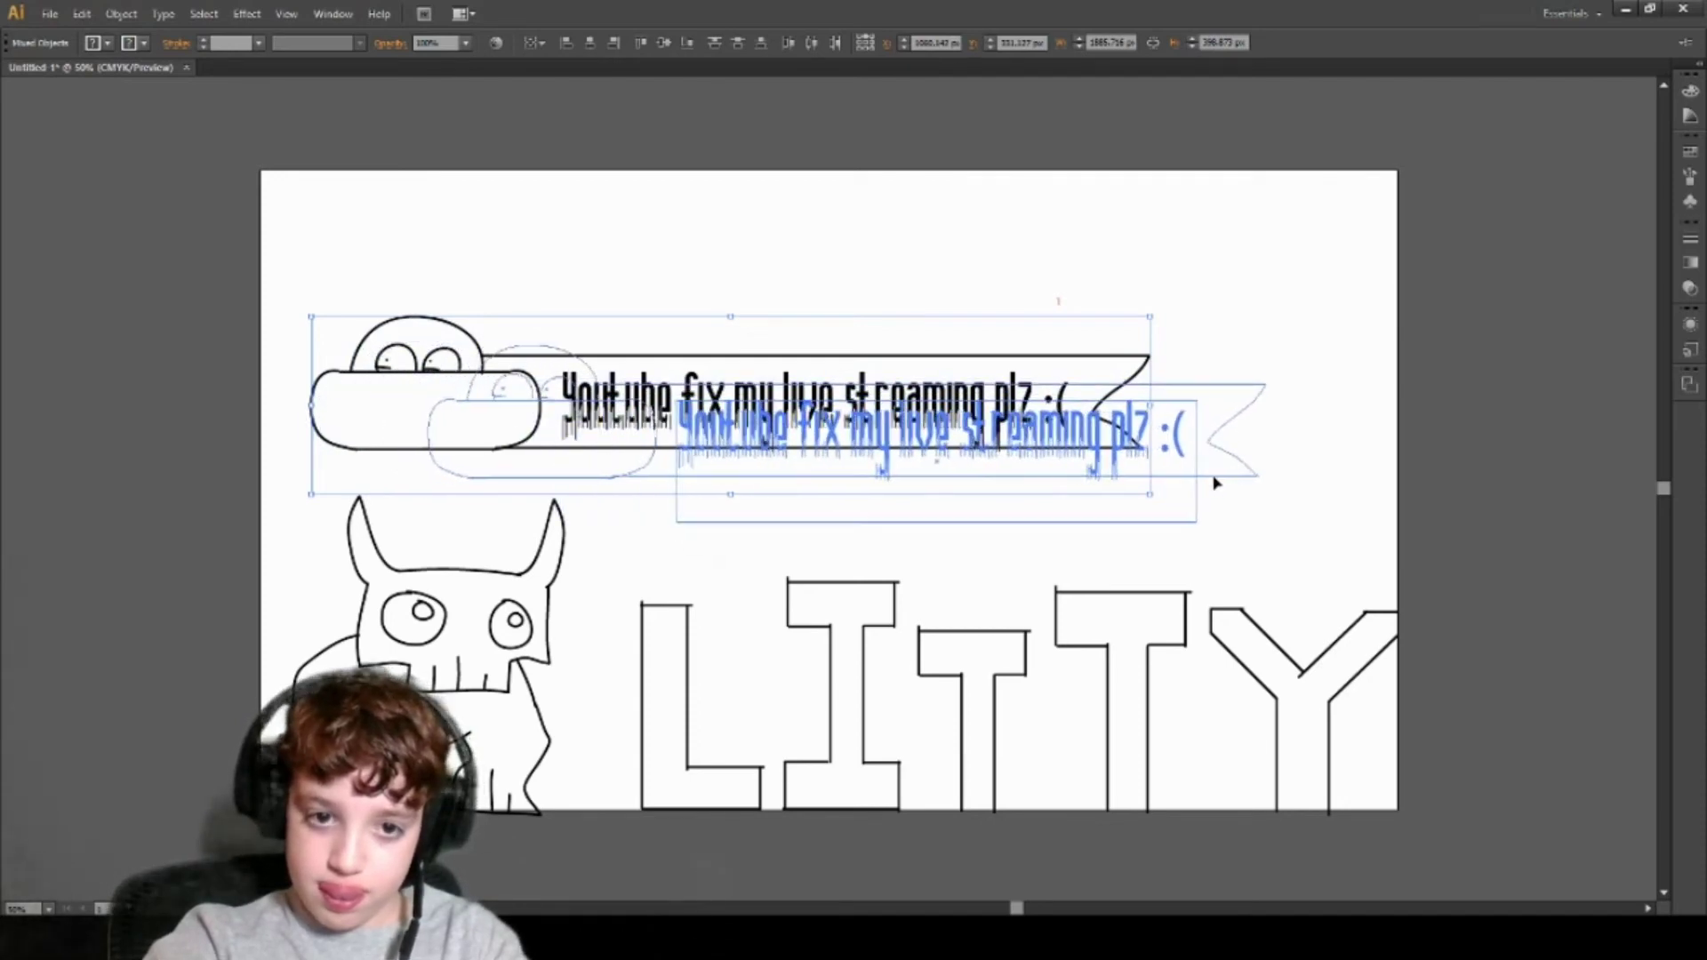
{"action": "left_click_drag", "start_coordinate": [1220, 483], "coordinate": [1265, 466]}
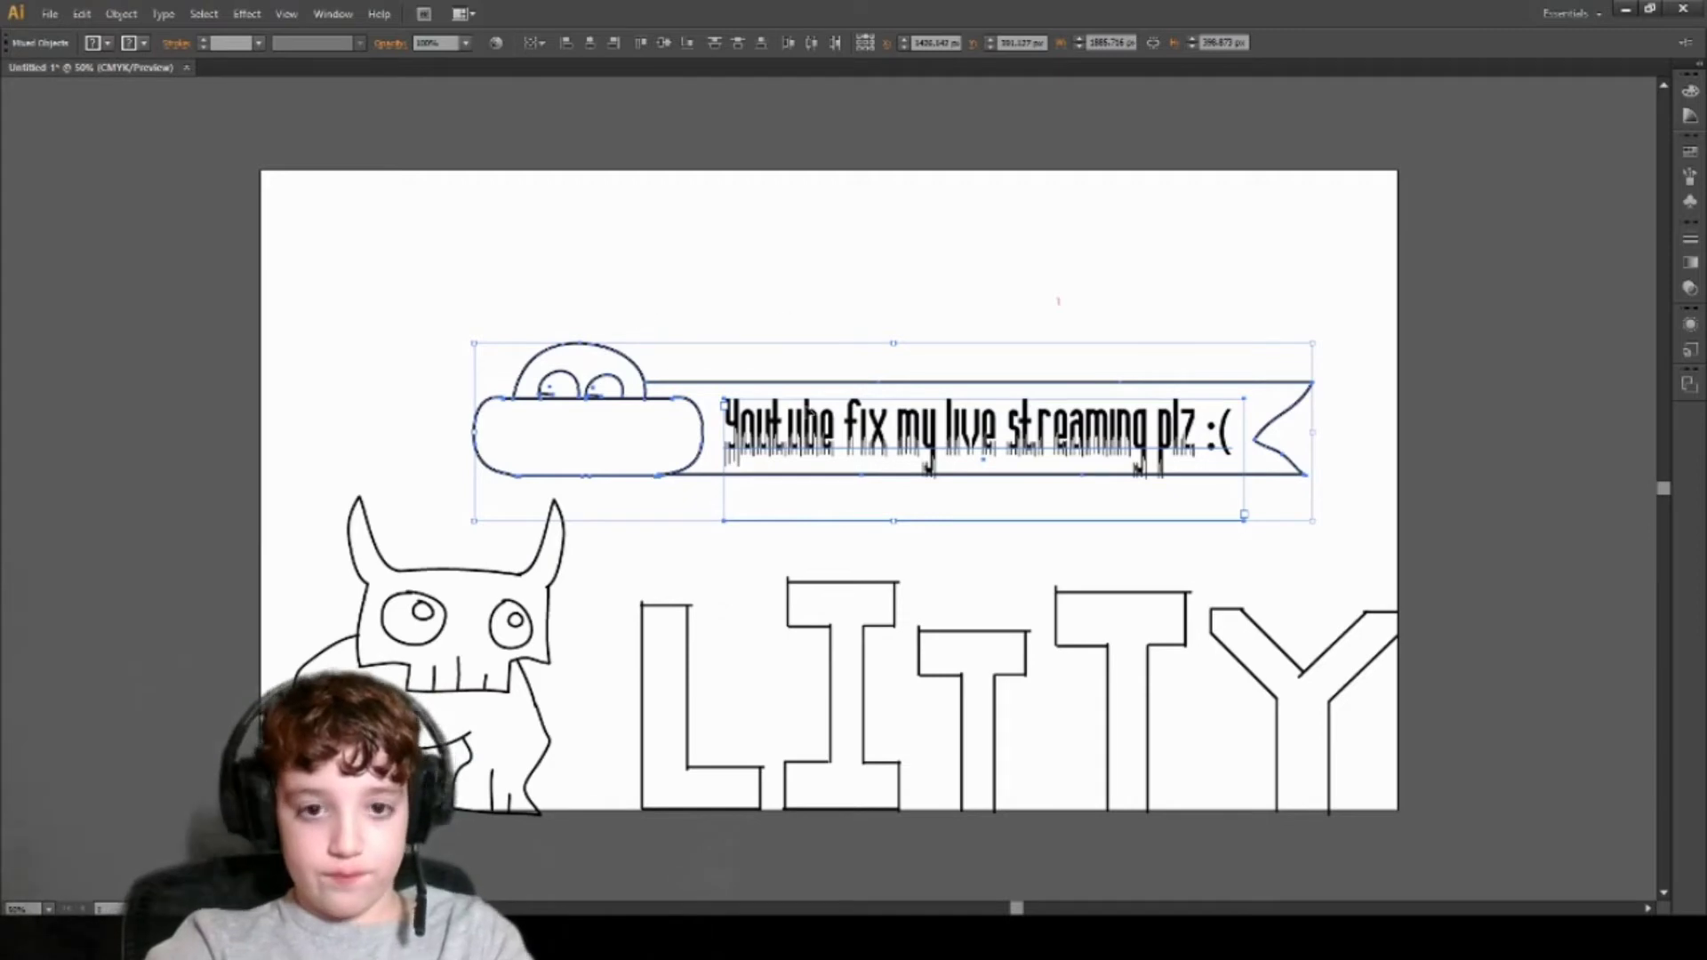
{"action": "left_click_drag", "start_coordinate": [826, 458], "coordinate": [791, 445]}
{"action": "left_click", "coordinate": [1080, 346]}
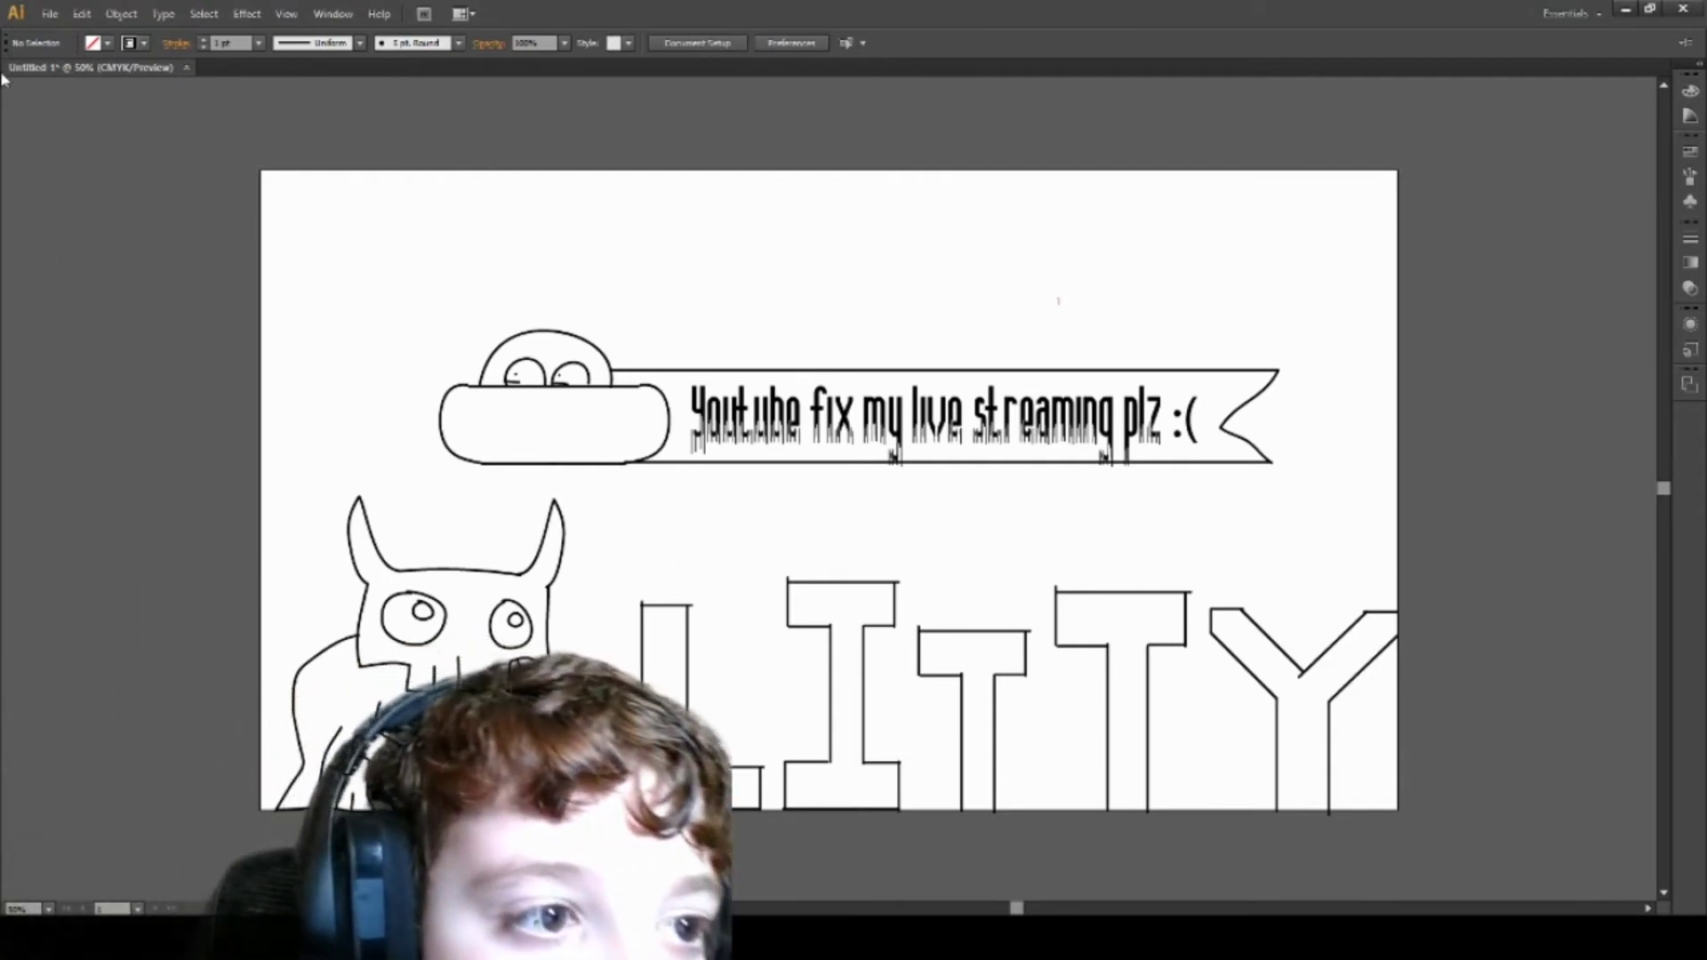
Step: Move the blimp group down to sit just above the LITTY letters
{"action": "mouse_move", "coordinate": [295, 196]}
{"action": "left_mouse_down"}
{"action": "mouse_move", "coordinate": [1302, 493]}
{"action": "mouse_move", "coordinate": [1128, 475]}
{"action": "left_mouse_up"}
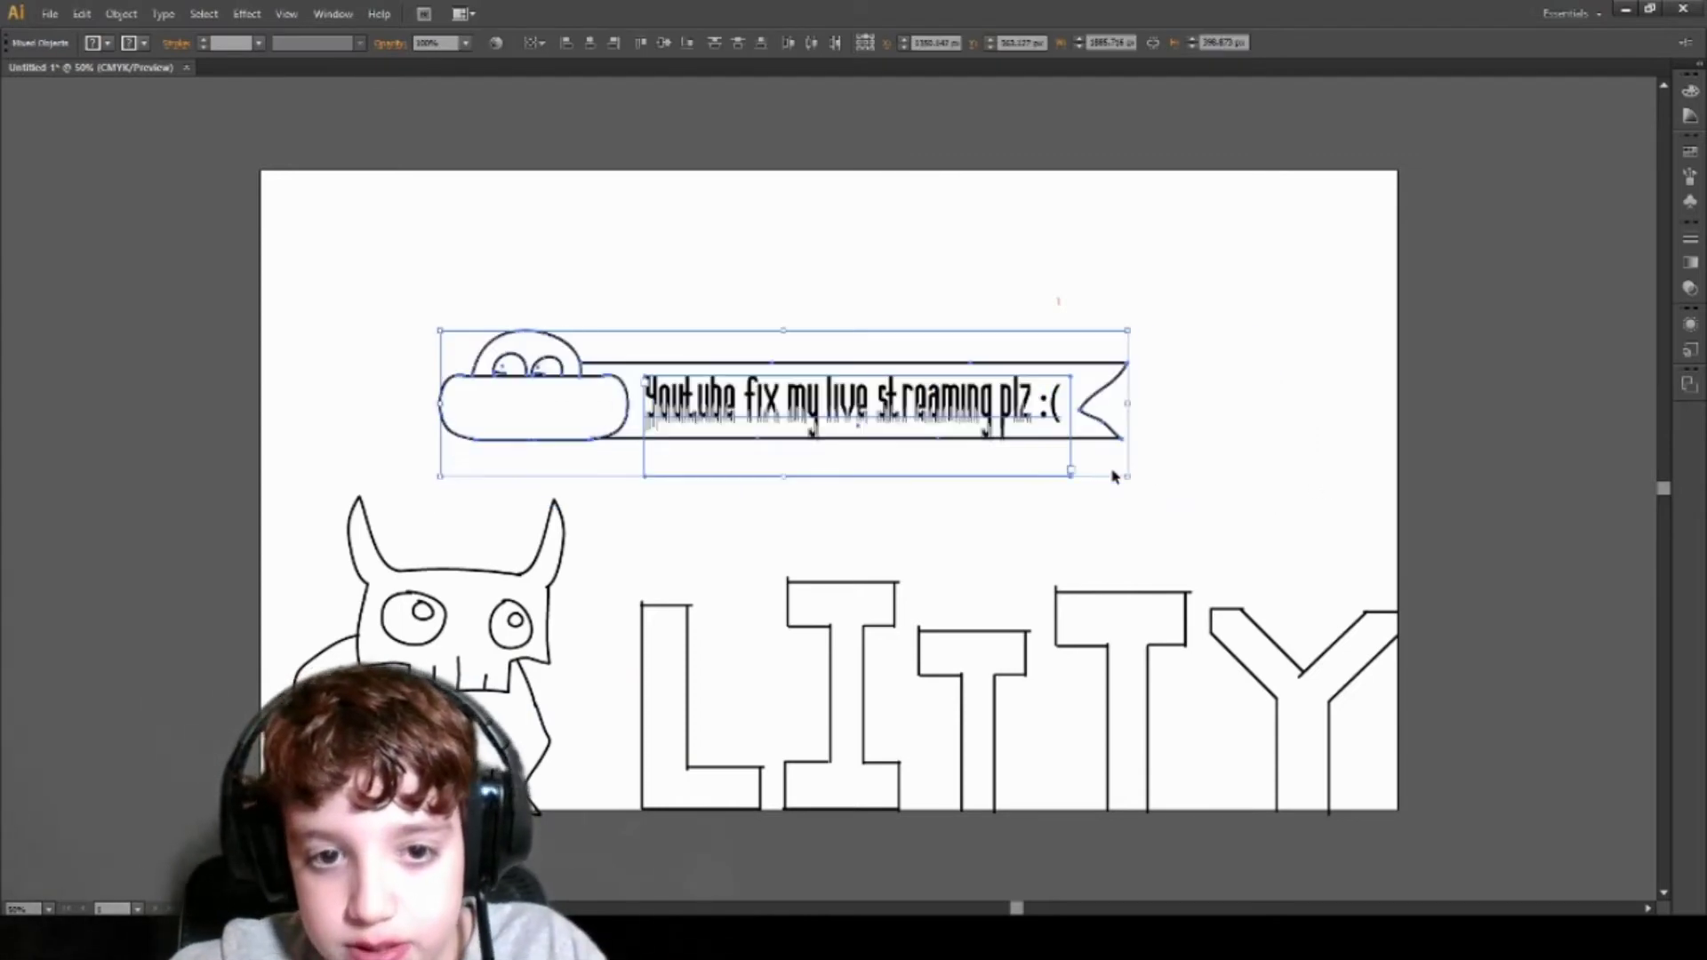
{"action": "mouse_move", "coordinate": [826, 422]}
{"action": "left_mouse_down"}
{"action": "mouse_move", "coordinate": [1028, 528]}
{"action": "mouse_move", "coordinate": [1028, 549]}
{"action": "left_mouse_up"}
{"action": "left_click", "coordinate": [1048, 361]}
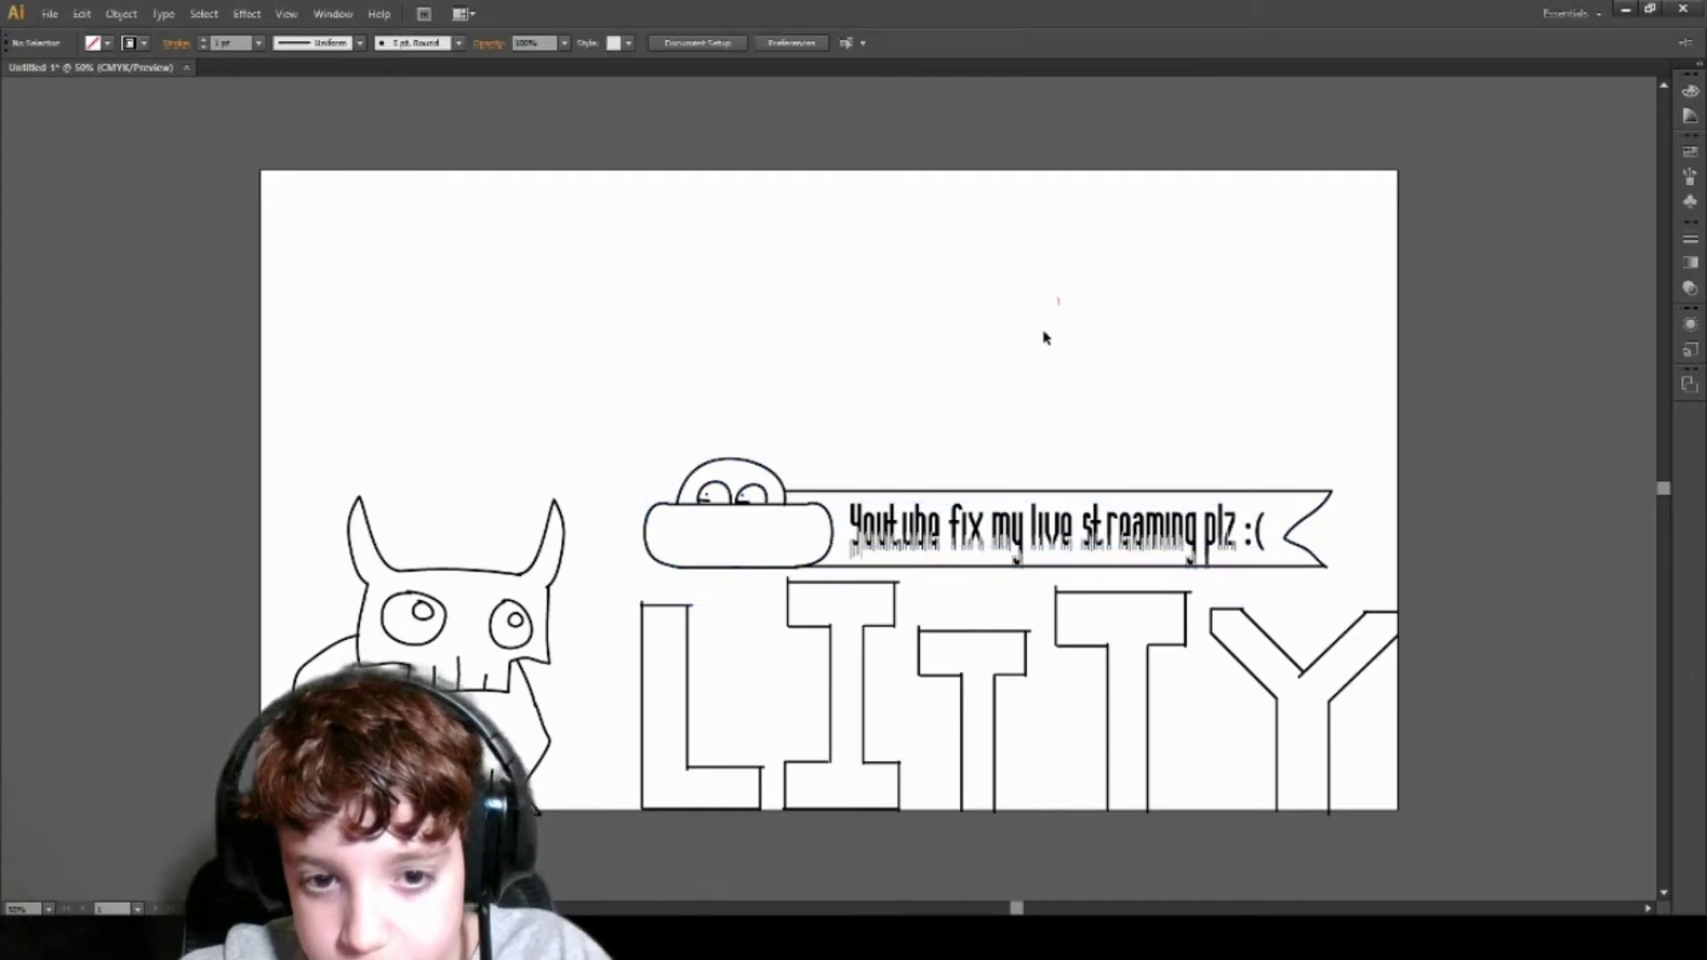
Step: Undo the last banner move and drag the blimp group to a new spot
{"action": "key", "text": "ctrl+z"}
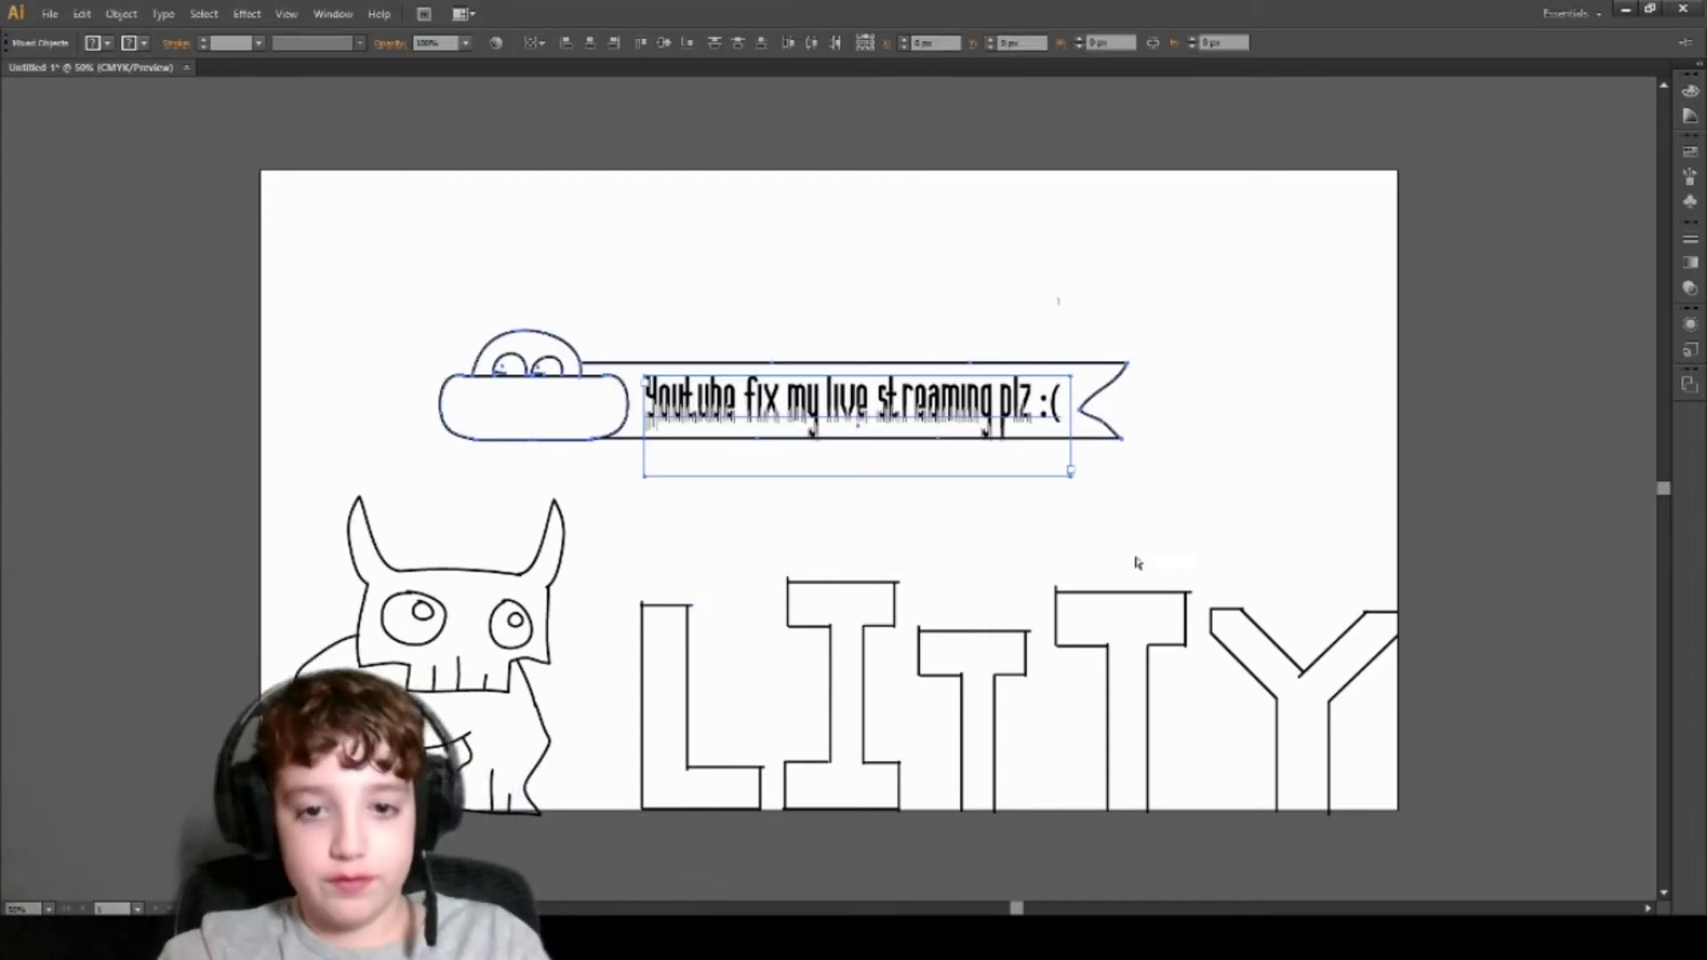
{"action": "left_click_drag", "start_coordinate": [1102, 440], "coordinate": [1274, 533]}
{"action": "left_click", "coordinate": [1231, 396]}
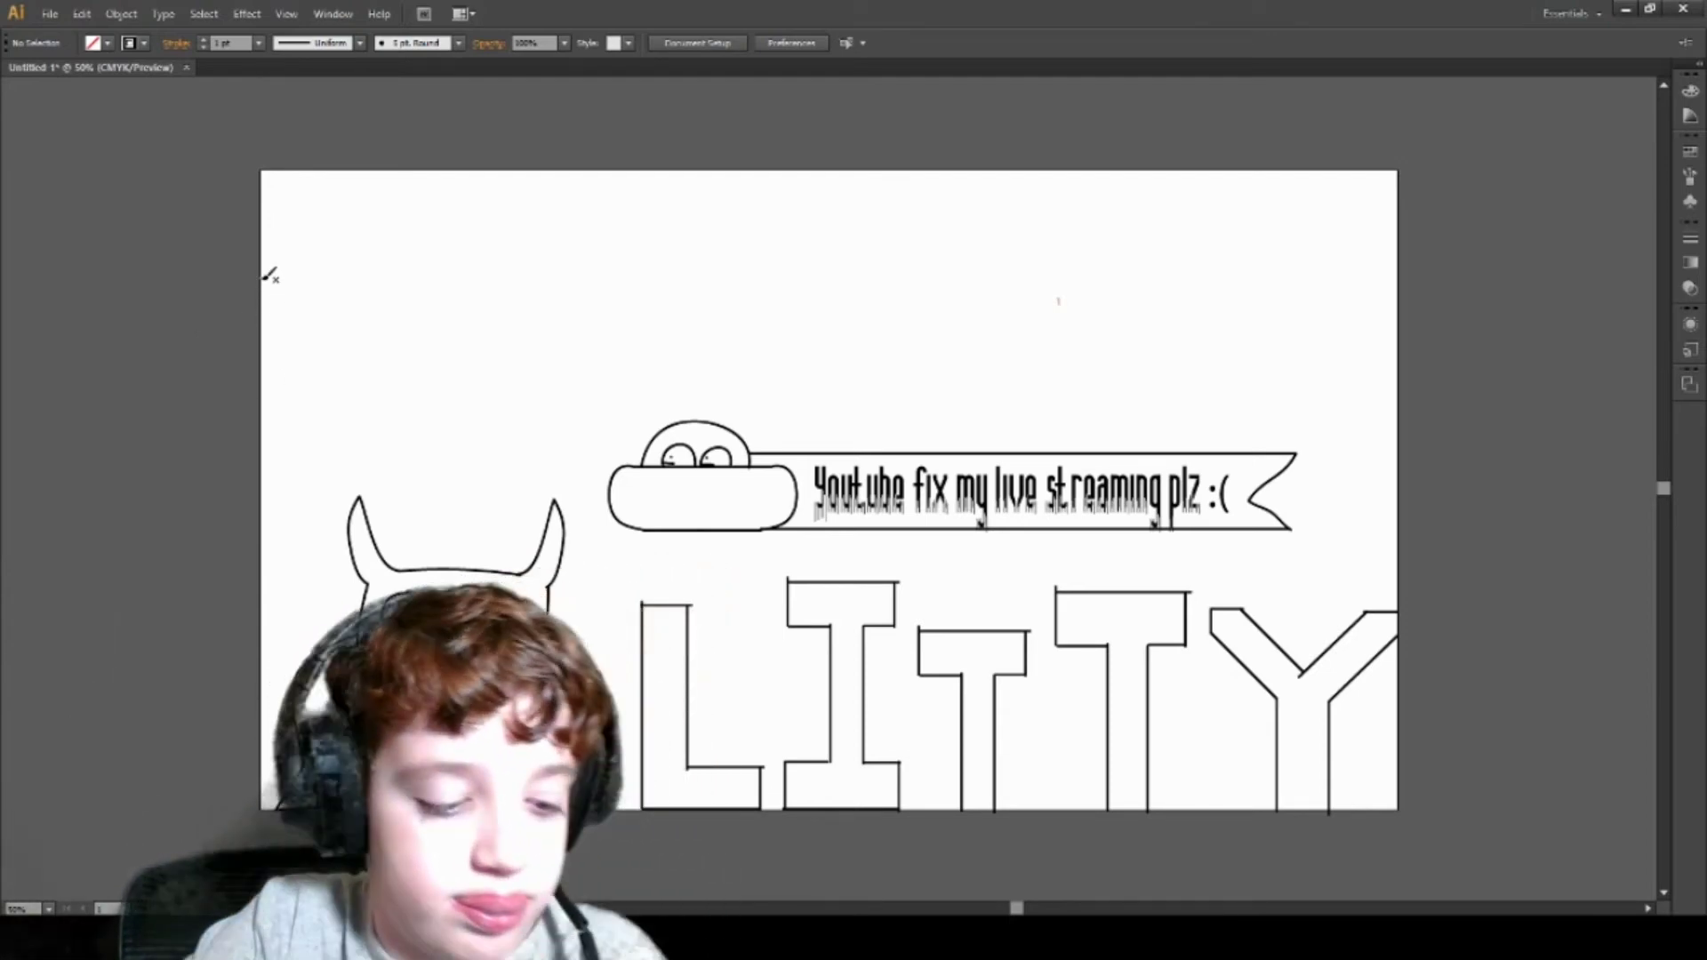
Step: Draw a rectangle outline at the artboard's upper-left edge and widen it
{"action": "left_click_drag", "start_coordinate": [264, 280], "coordinate": [368, 277]}
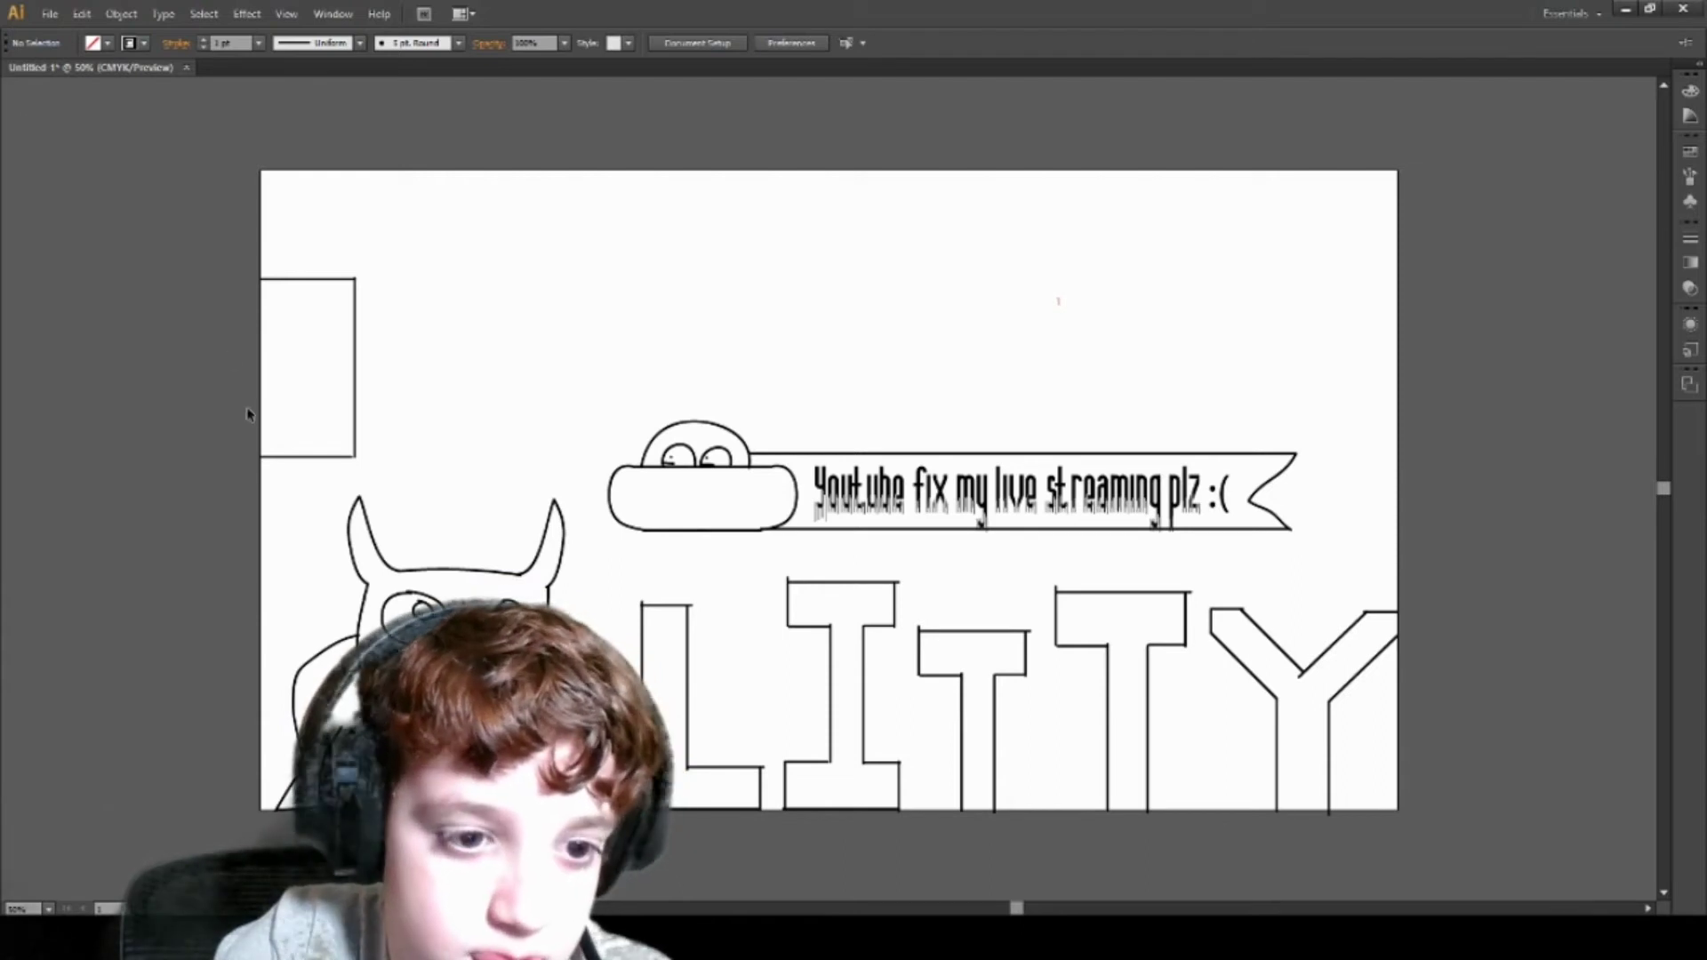
{"action": "left_click_drag", "start_coordinate": [262, 458], "coordinate": [347, 459]}
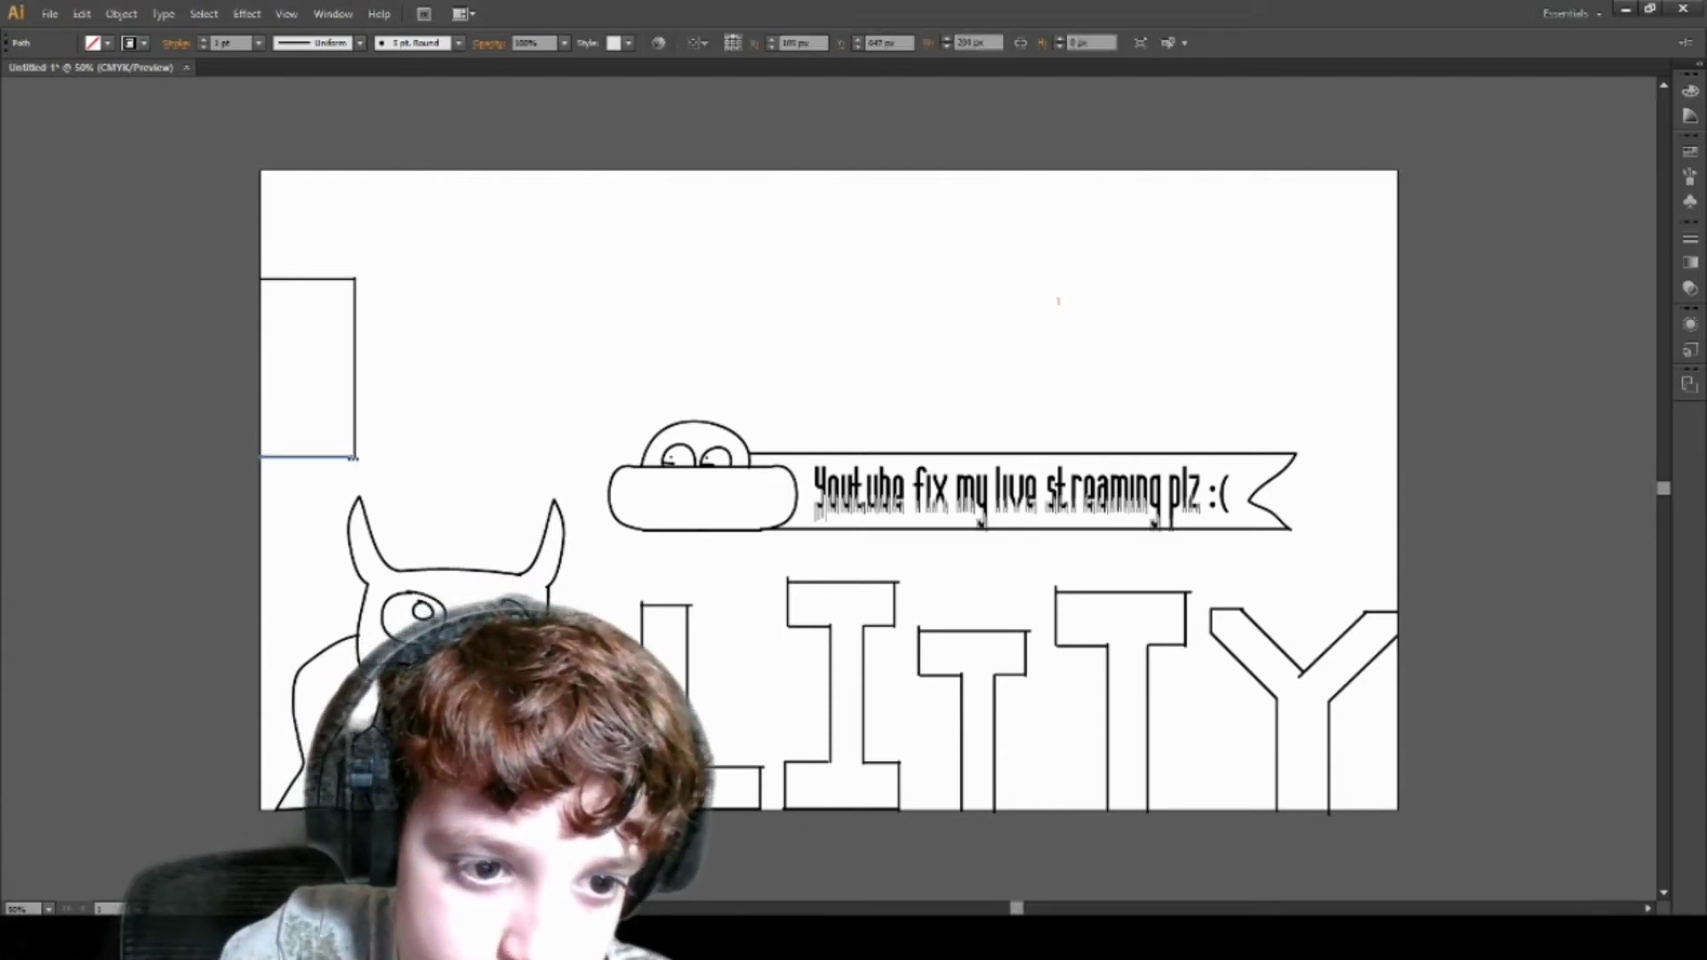
{"action": "left_click", "coordinate": [426, 409]}
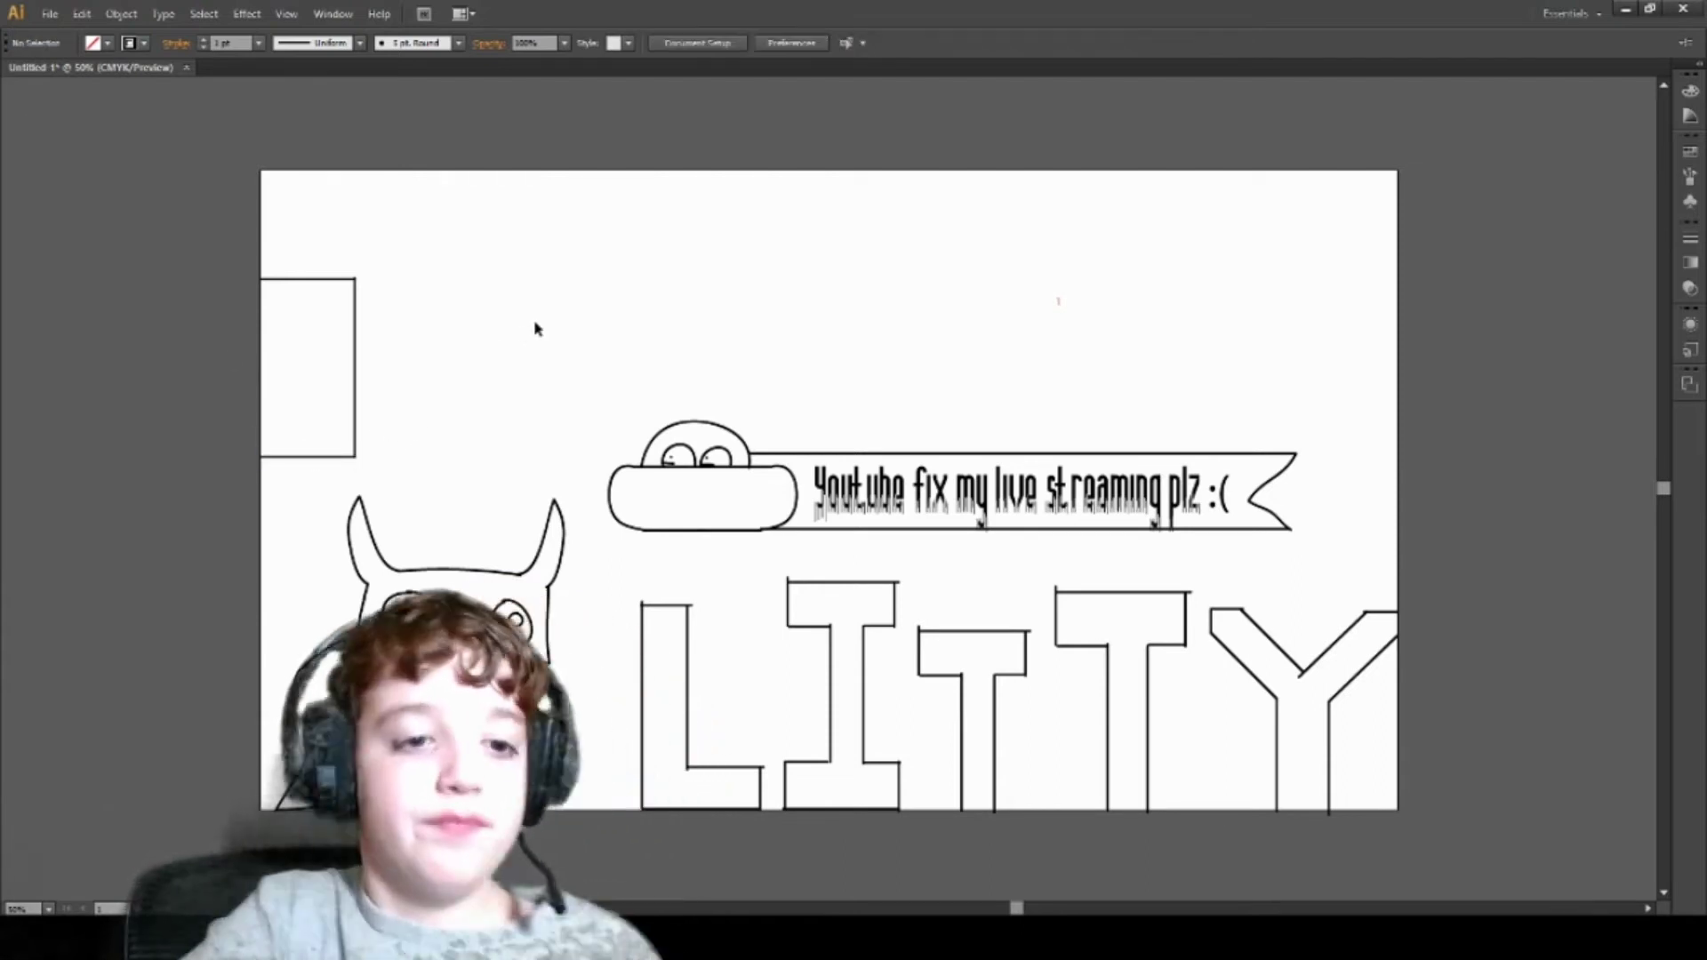
{"action": "left_click_drag", "start_coordinate": [351, 400], "coordinate": [356, 416]}
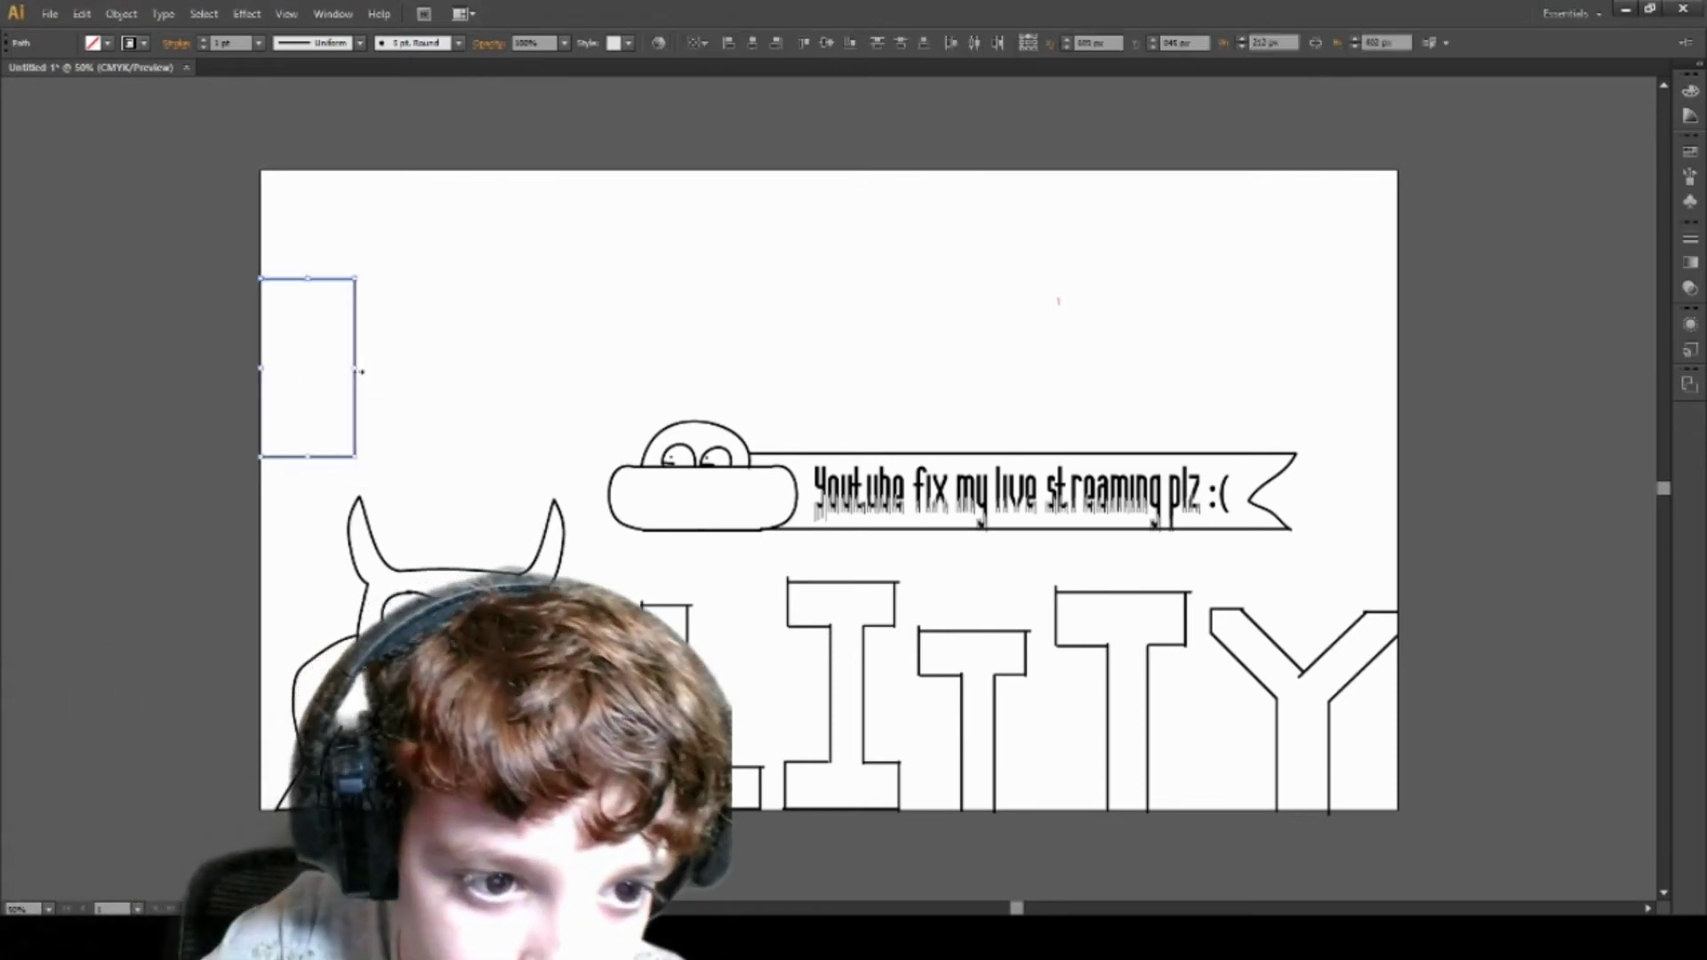
{"action": "left_click", "coordinate": [599, 335]}
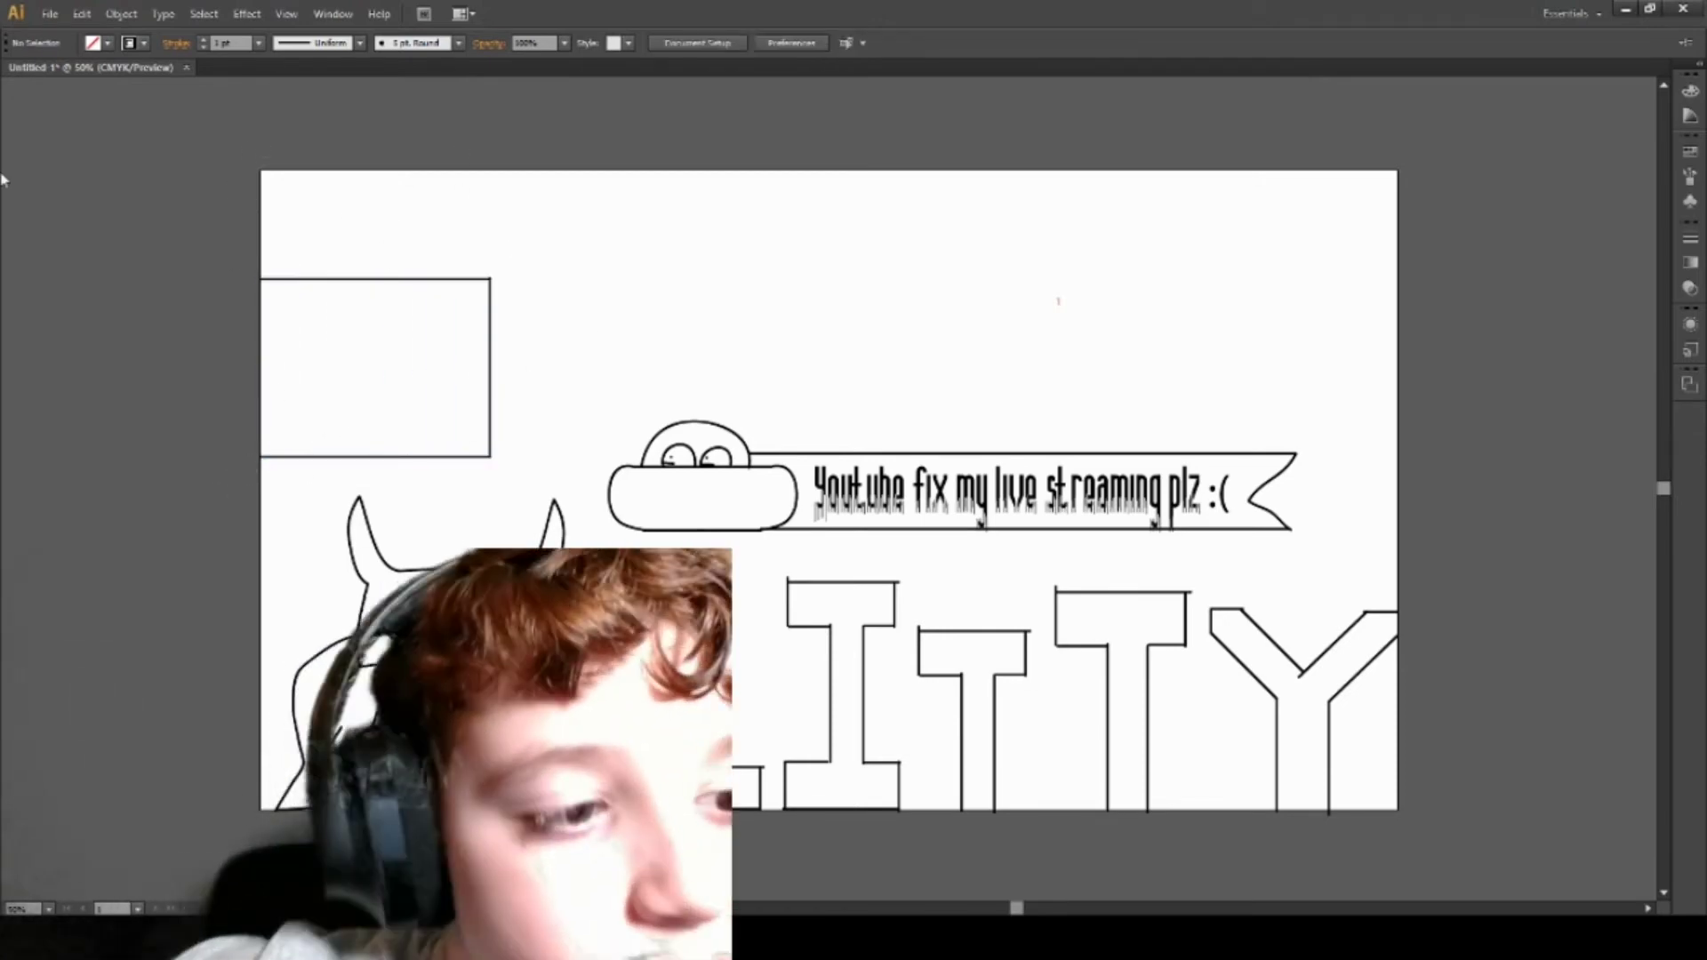
Step: Create a text area and type the caption, deleting stray and mistyped letters
{"action": "key", "text": "t"}
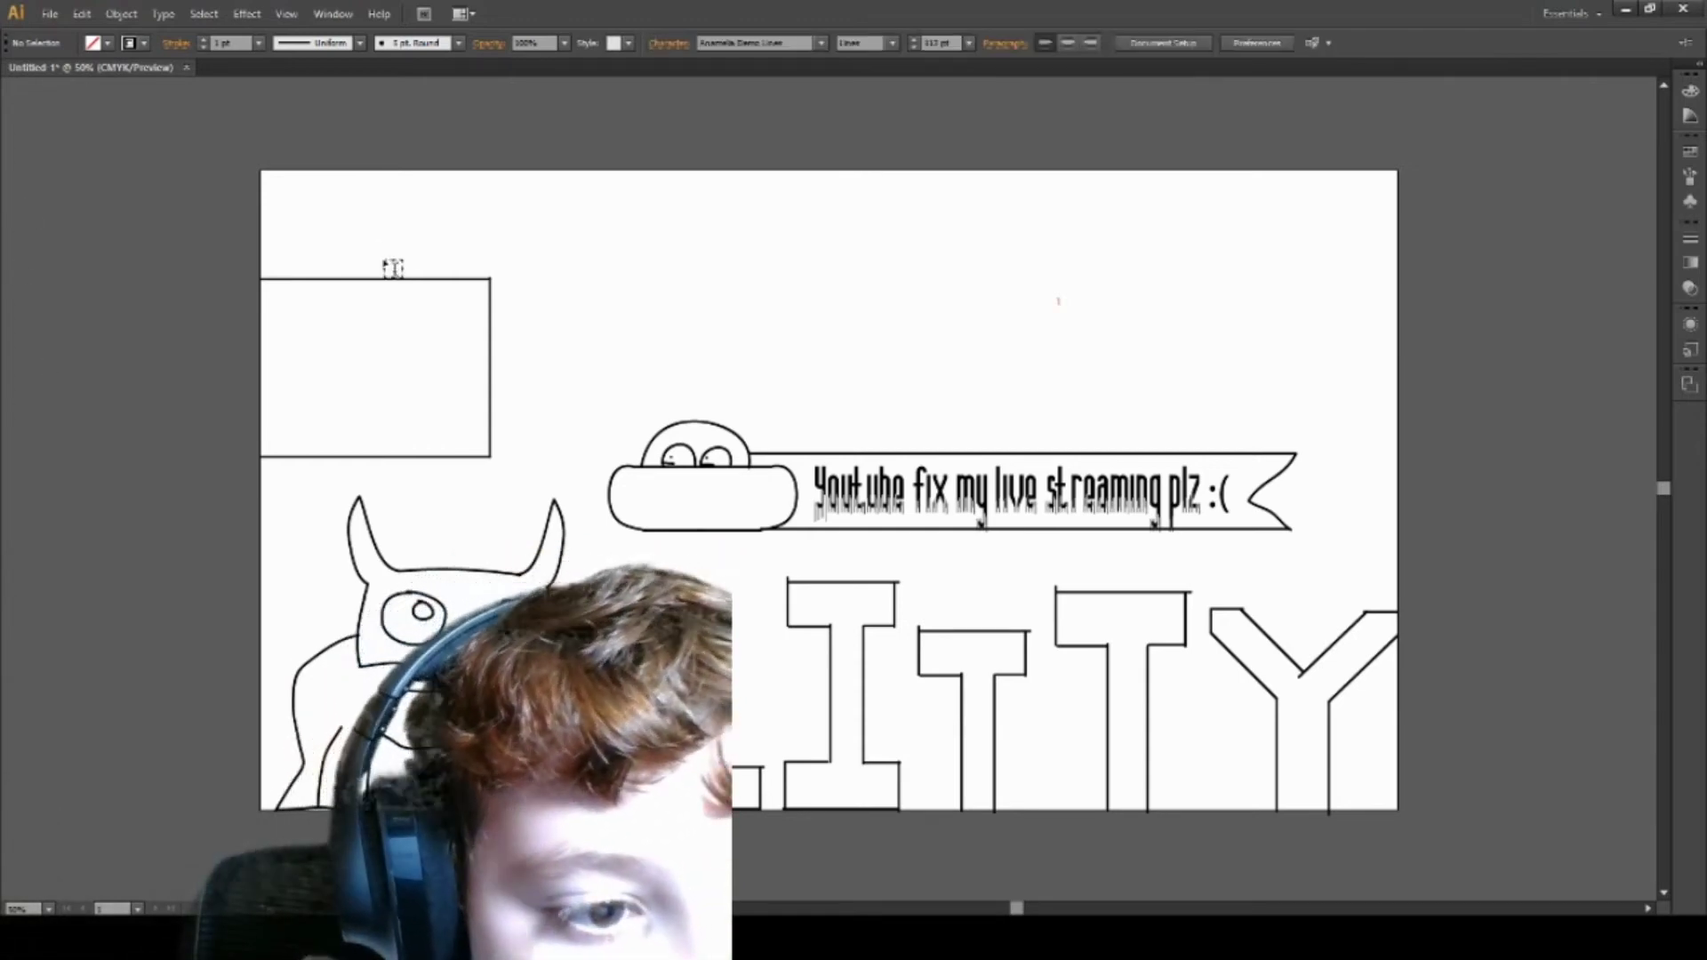
{"action": "left_click_drag", "start_coordinate": [540, 230], "coordinate": [813, 342]}
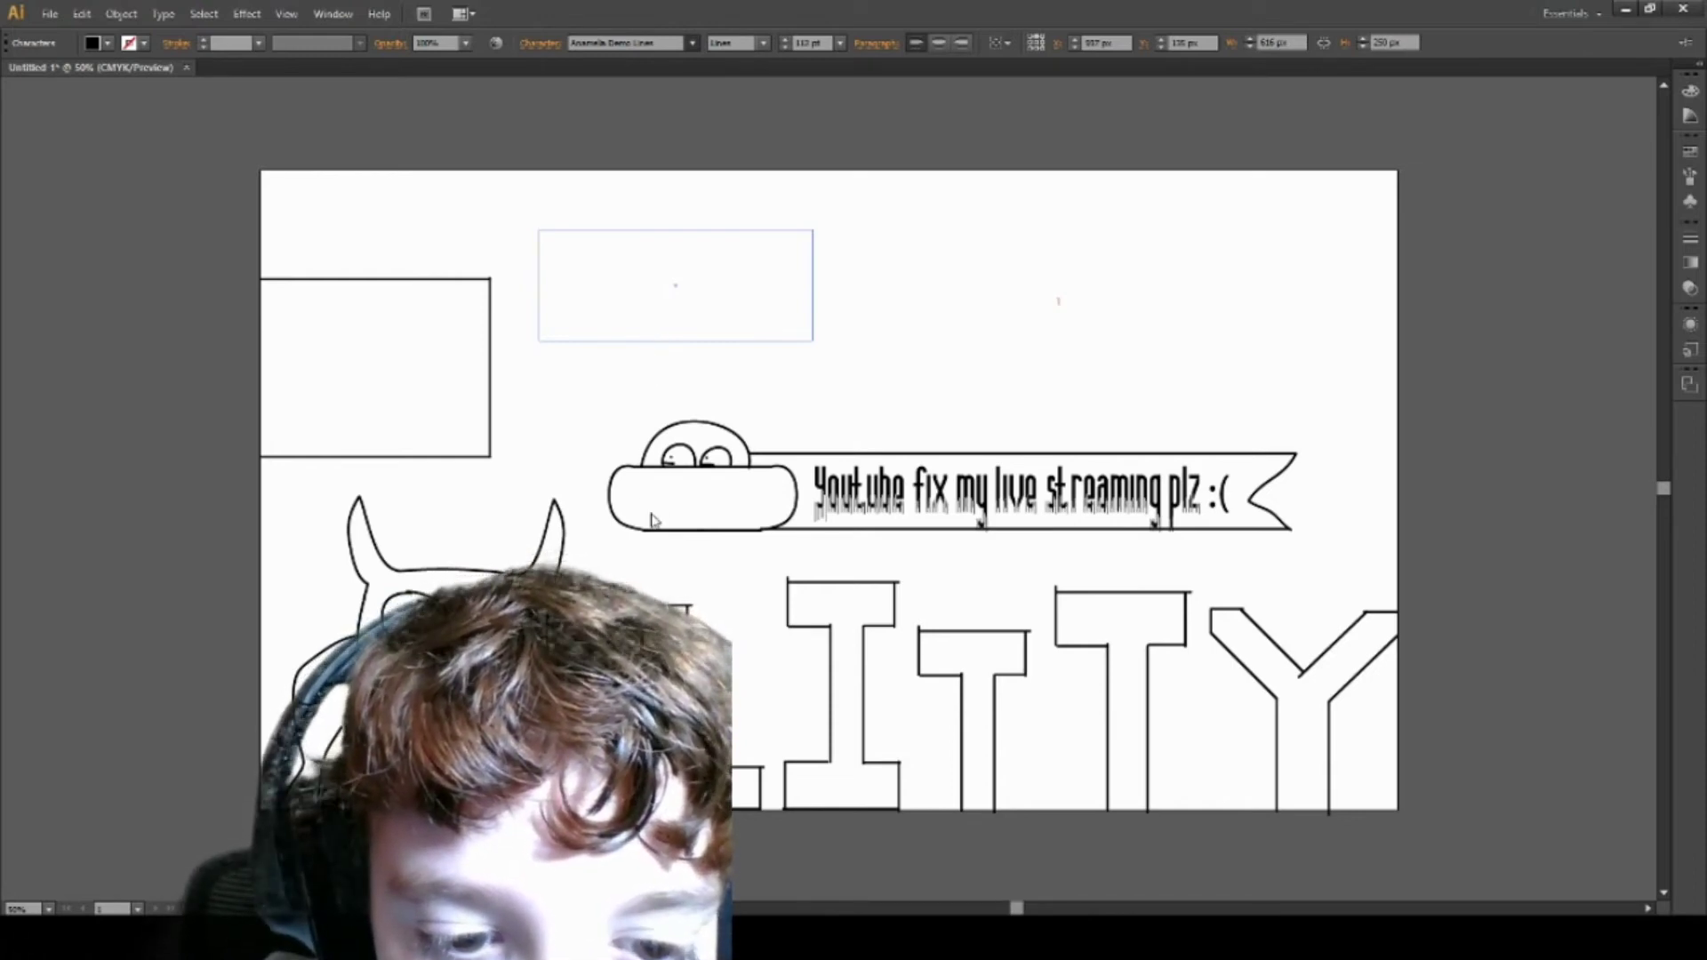
{"action": "left_click", "coordinate": [586, 285]}
{"action": "type", "text": "h"}
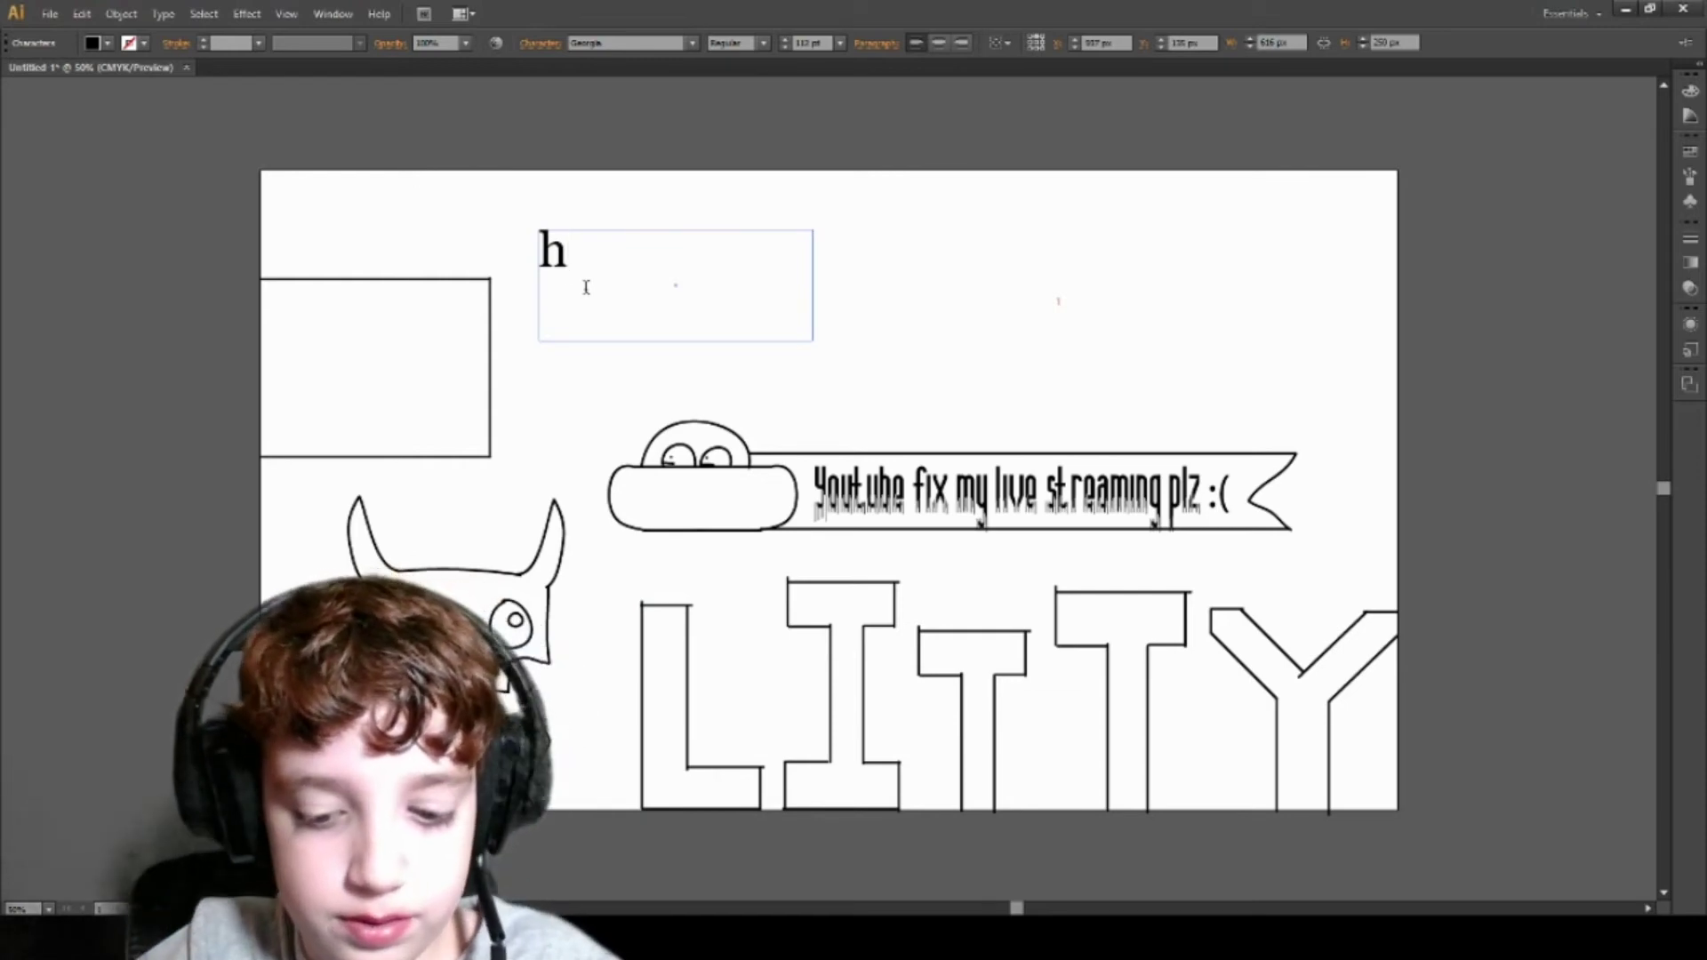
{"action": "key", "text": "BackSpace"}
{"action": "type", "text": "Geome"}
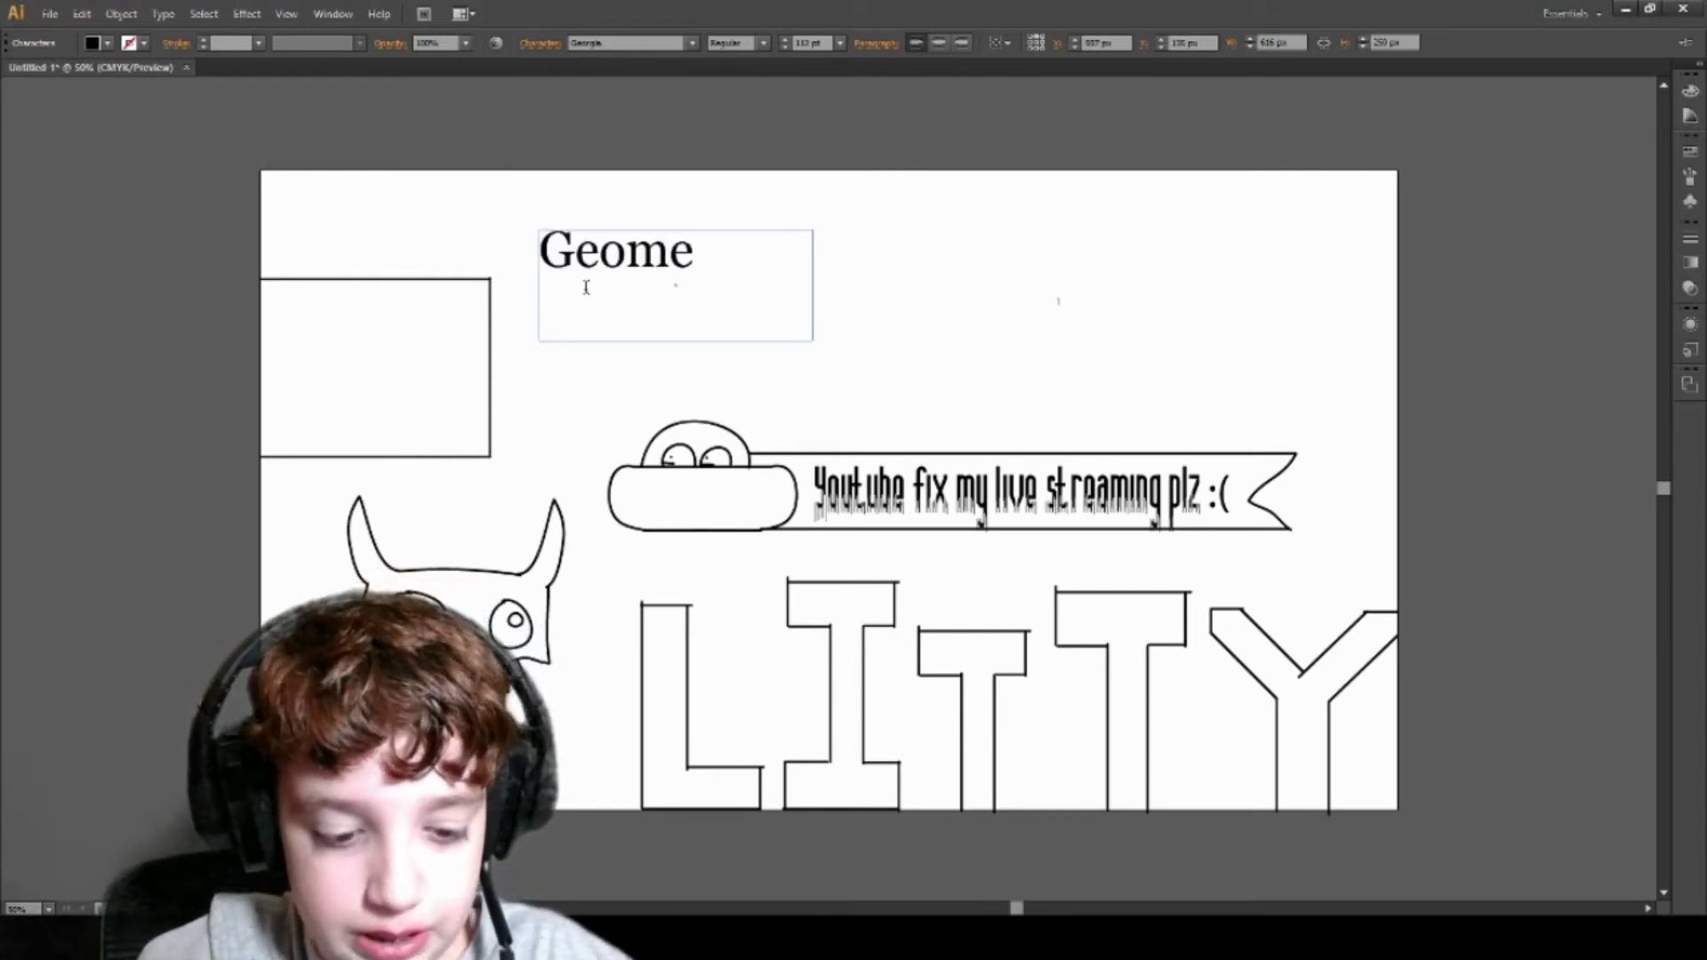
{"action": "type", "text": "try d"}
{"action": "key", "text": "BackSpace"}
{"action": "type", "text": "DAS"}
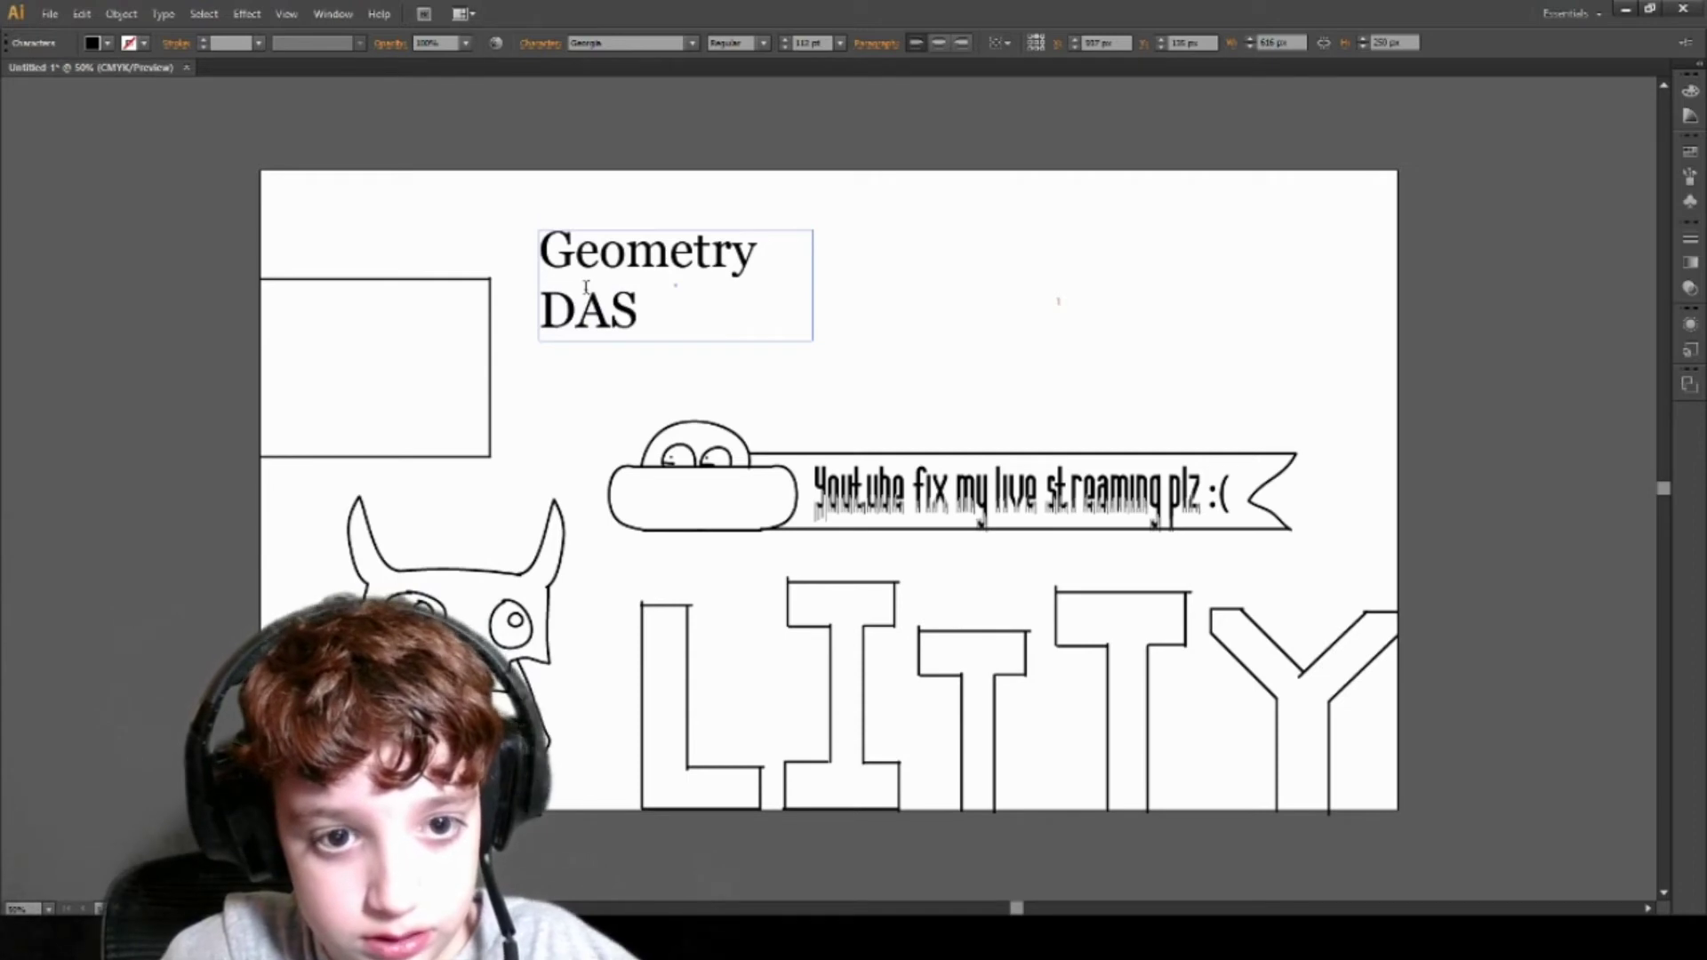
{"action": "key", "text": "BackSpace"}
{"action": "key", "text": "BackSpace"}
{"action": "type", "text": "as"}
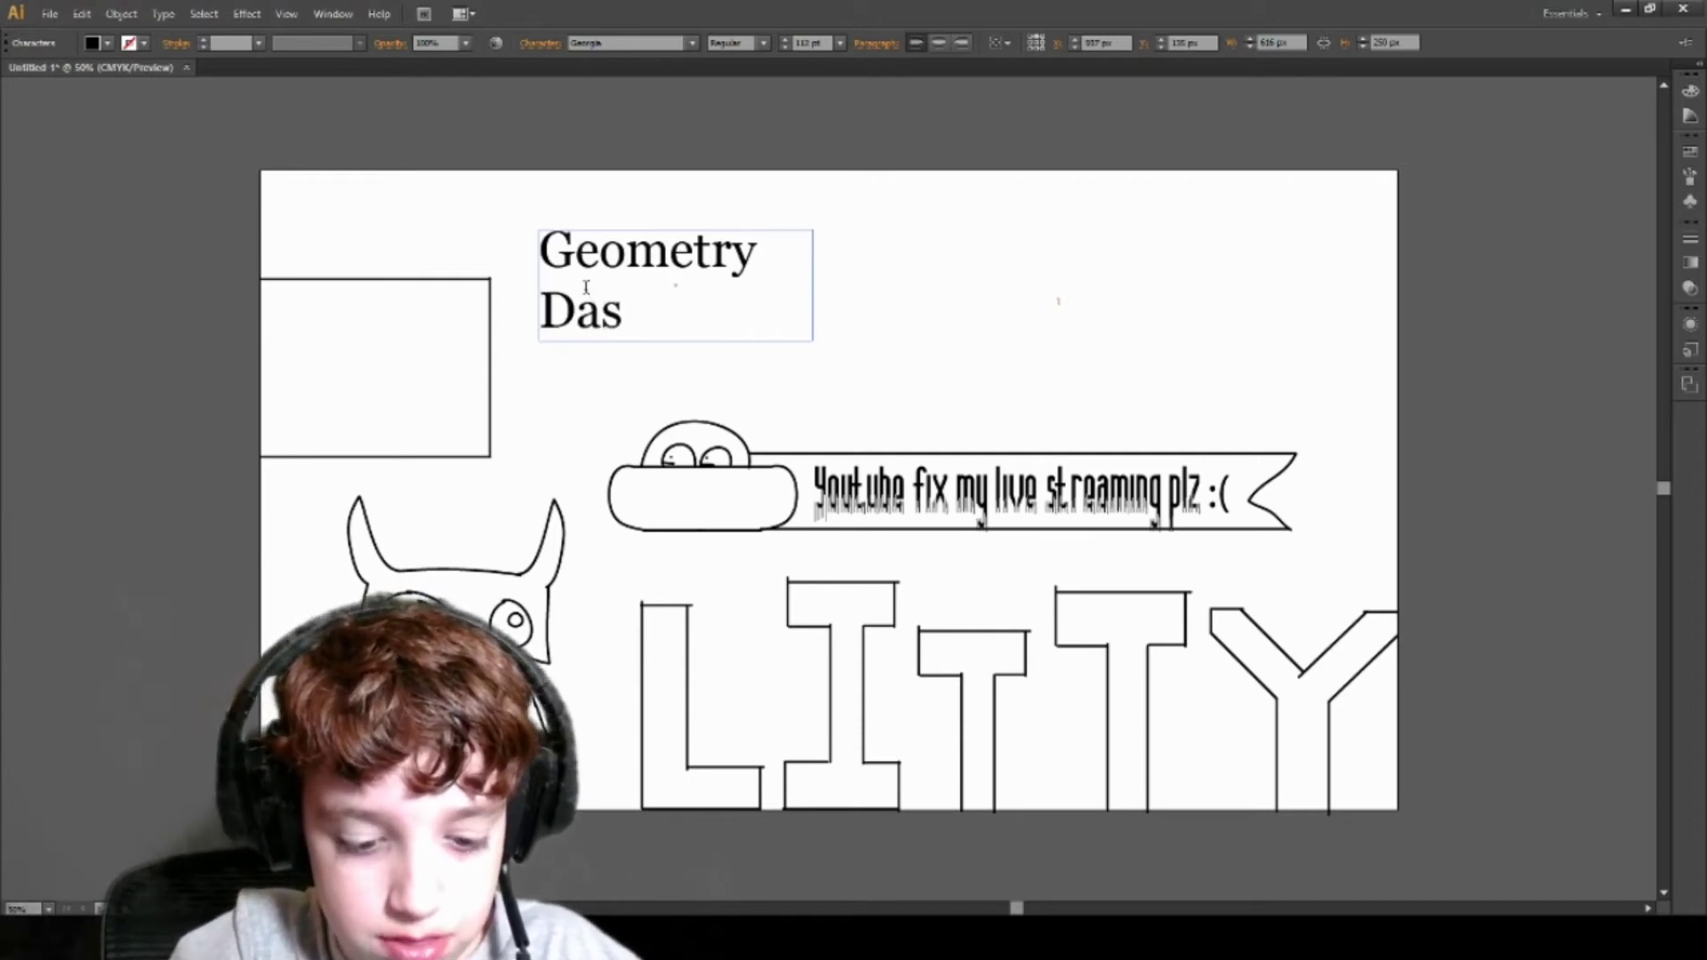
{"action": "type", "text": "h, crin"}
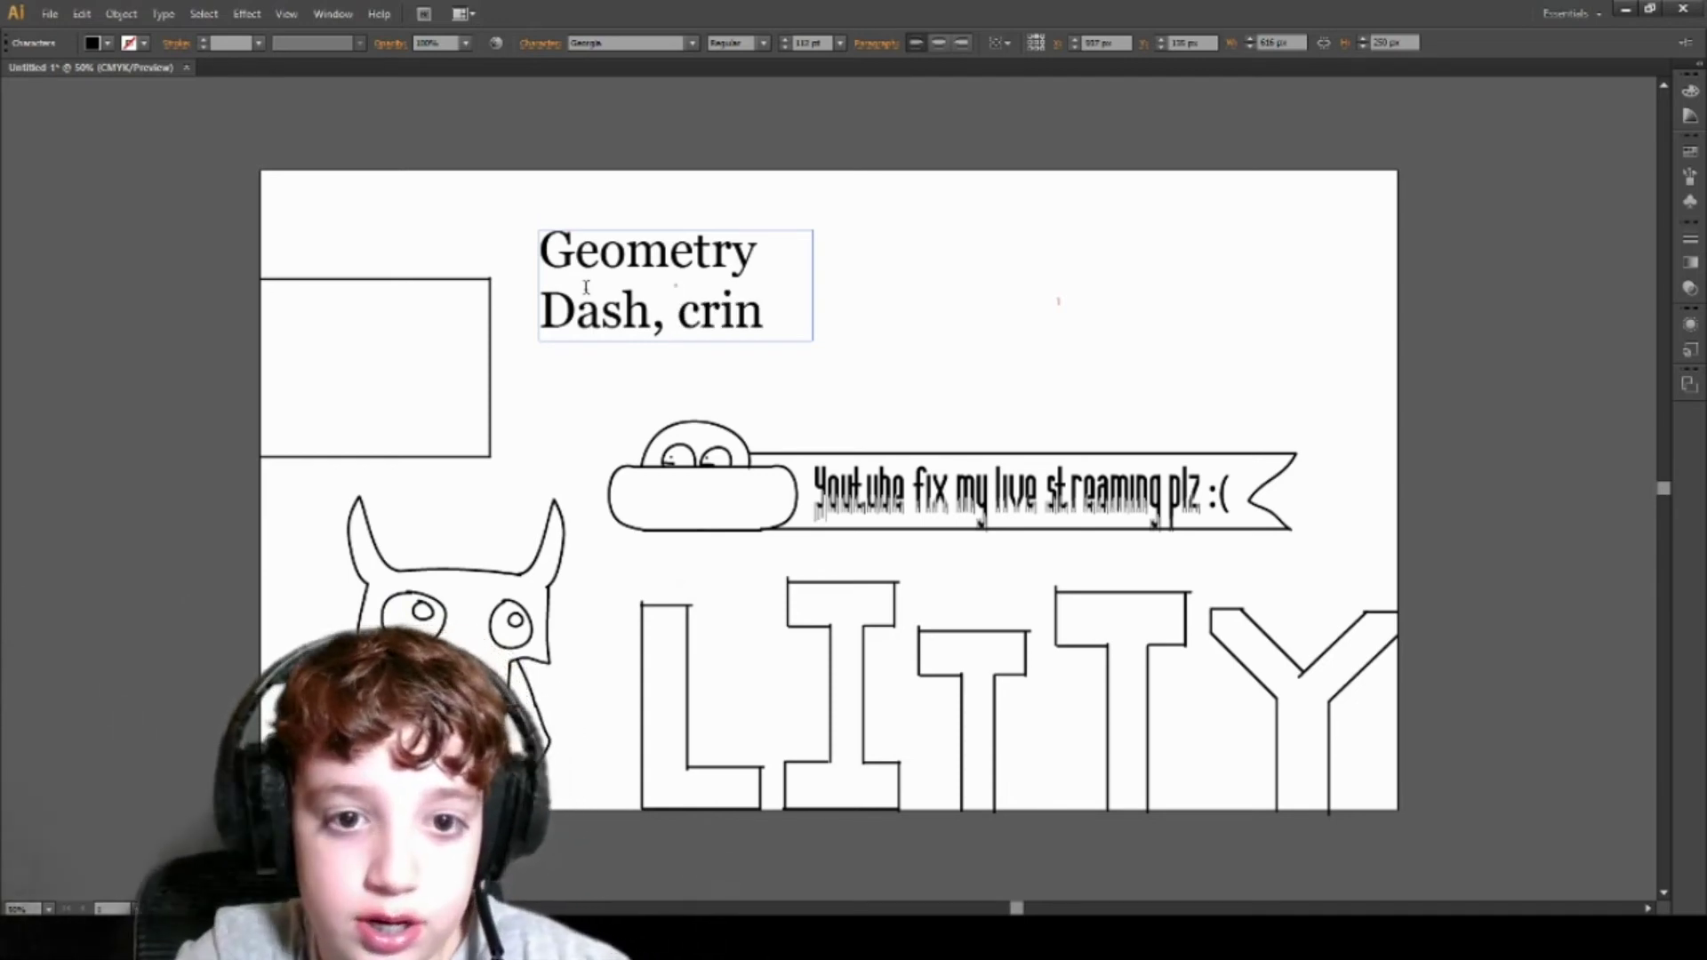
{"action": "key", "text": "BackSpace"}
{"action": "key", "text": "BackSpace"}
{"action": "key", "text": "BackSpace"}
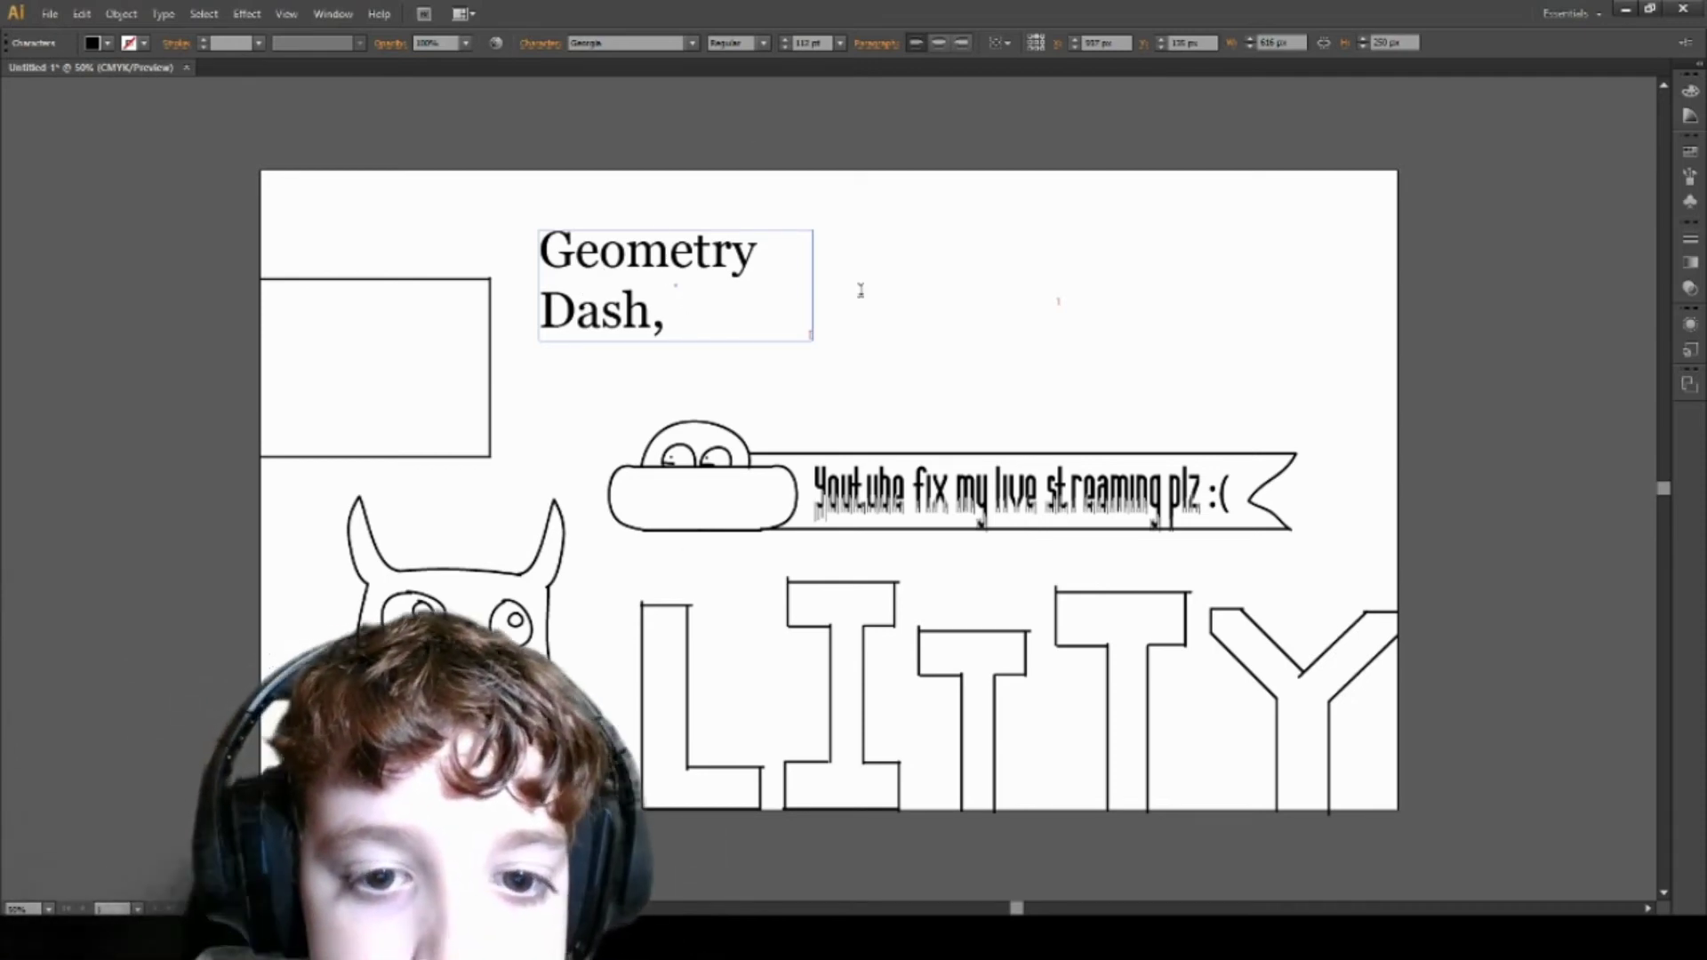
{"action": "key", "text": "Escape"}
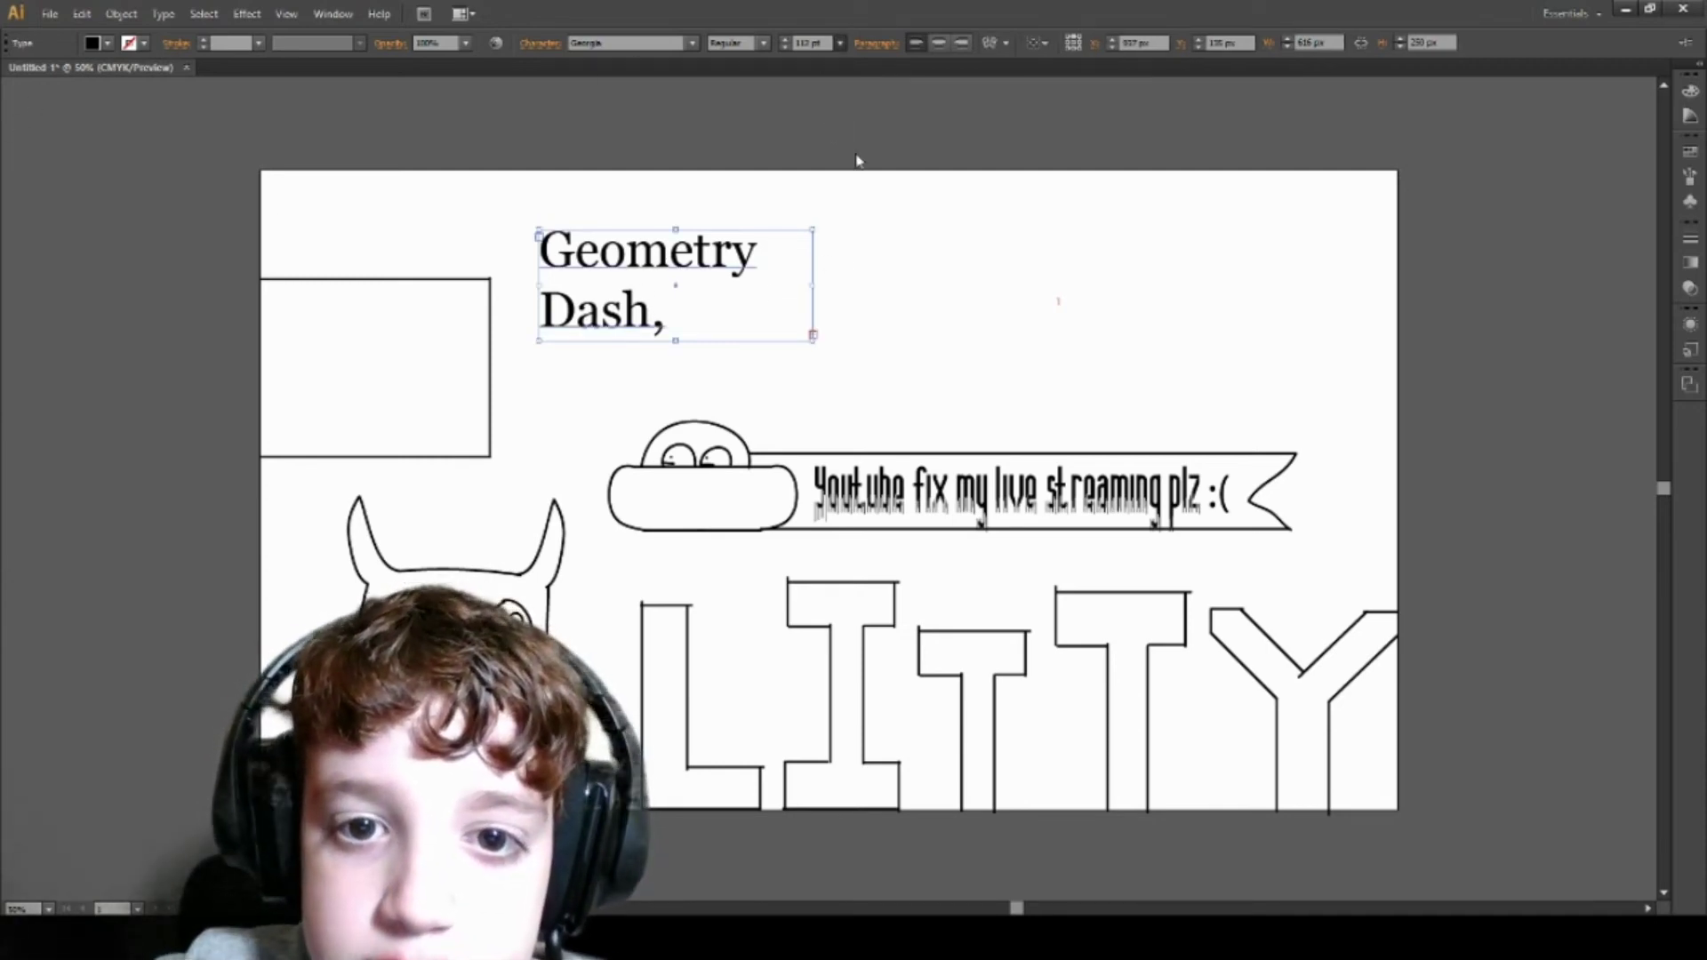
{"action": "type", "text": "11"}
Step: Apply a smaller font size and stretch the text frame to match the left rectangle
{"action": "key", "text": "Return"}
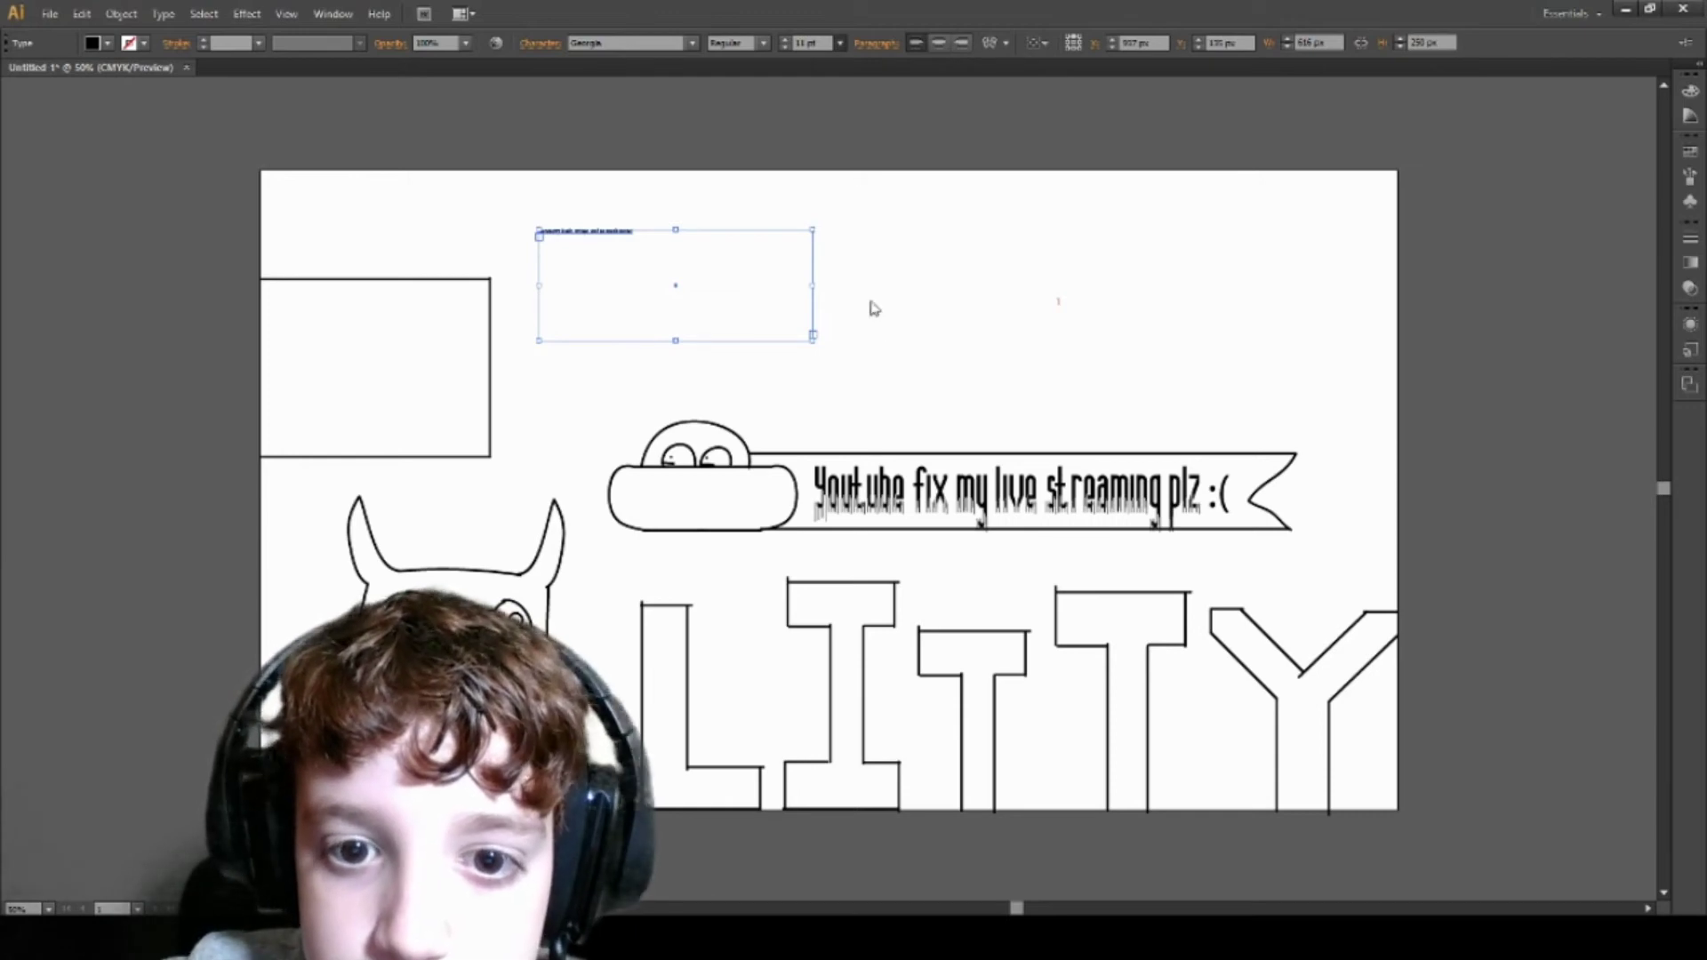
{"action": "type", "text": "18"}
{"action": "key", "text": "Return"}
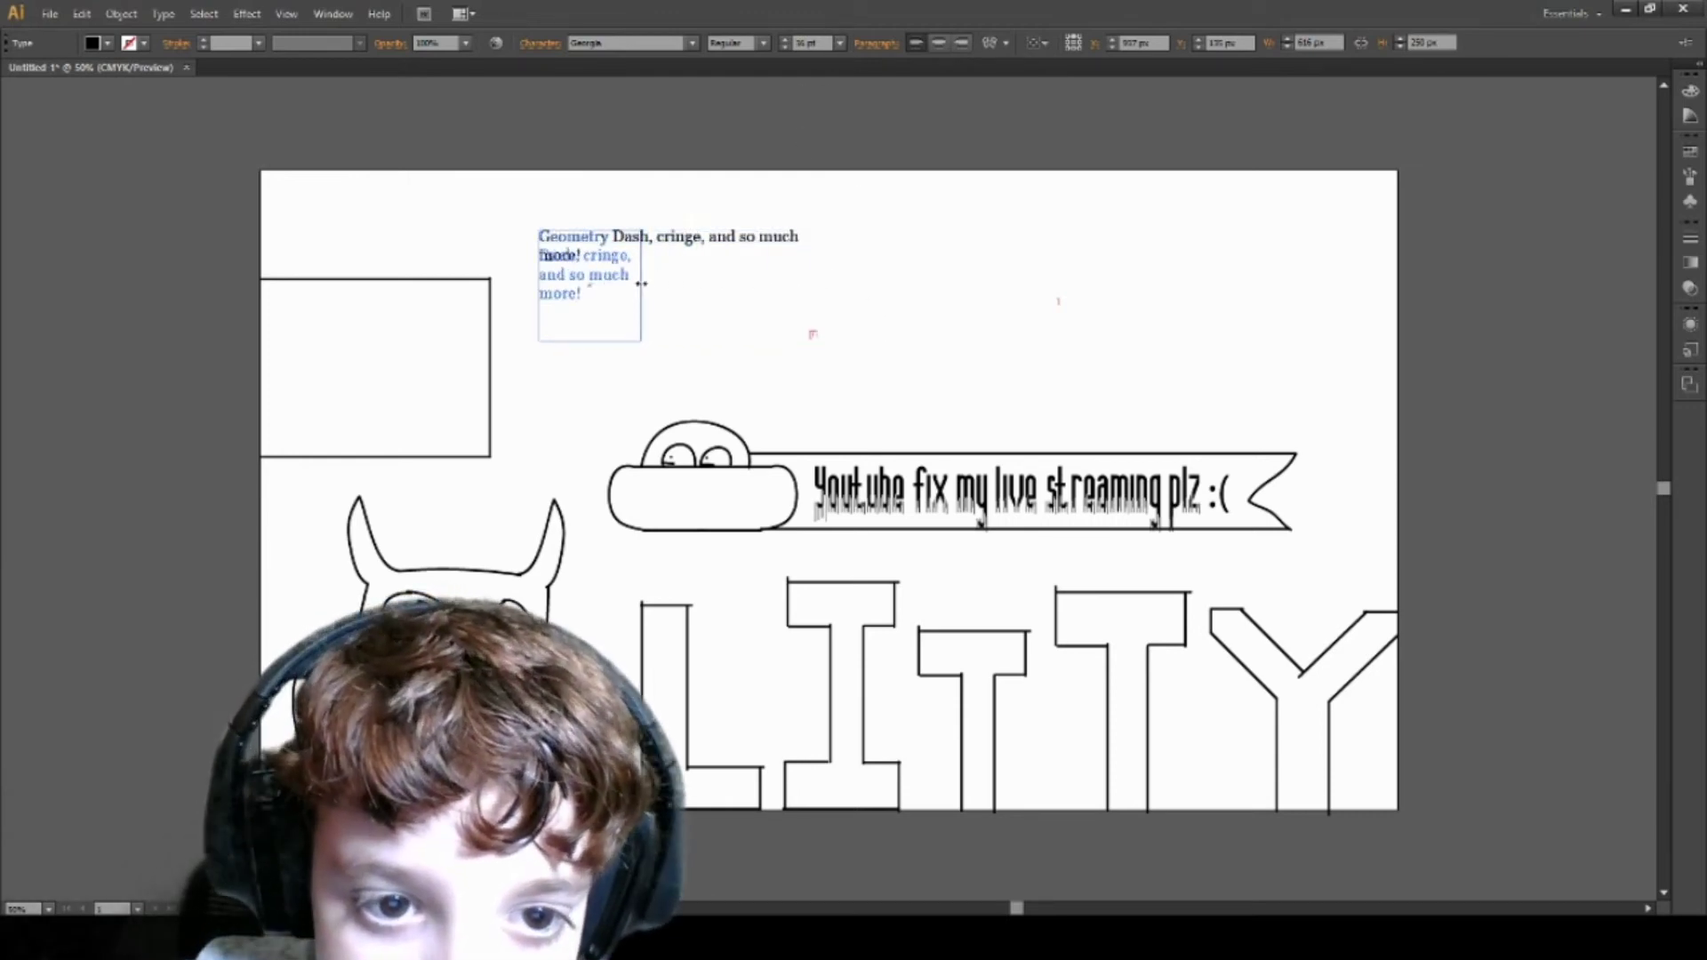
{"action": "mouse_move", "coordinate": [640, 283]}
{"action": "left_mouse_down"}
{"action": "mouse_move", "coordinate": [658, 287]}
{"action": "mouse_move", "coordinate": [336, 336]}
{"action": "left_mouse_up"}
{"action": "left_click_drag", "start_coordinate": [385, 390], "coordinate": [484, 451]}
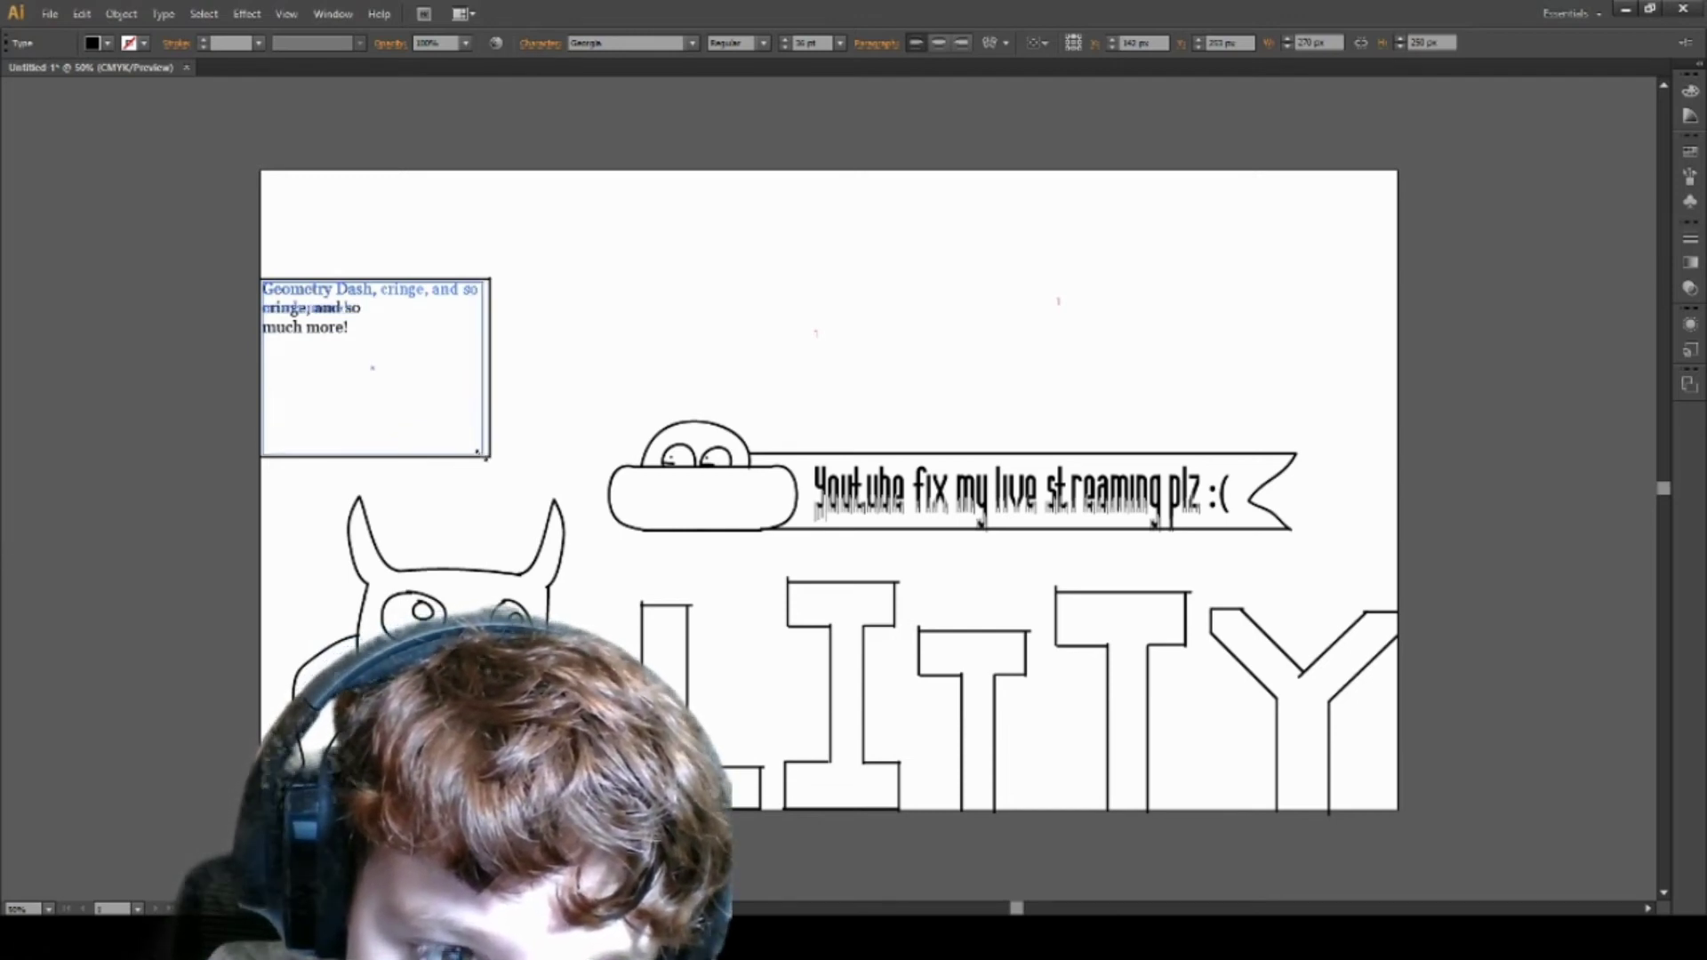
{"action": "left_click_drag", "start_coordinate": [485, 450], "coordinate": [490, 454]}
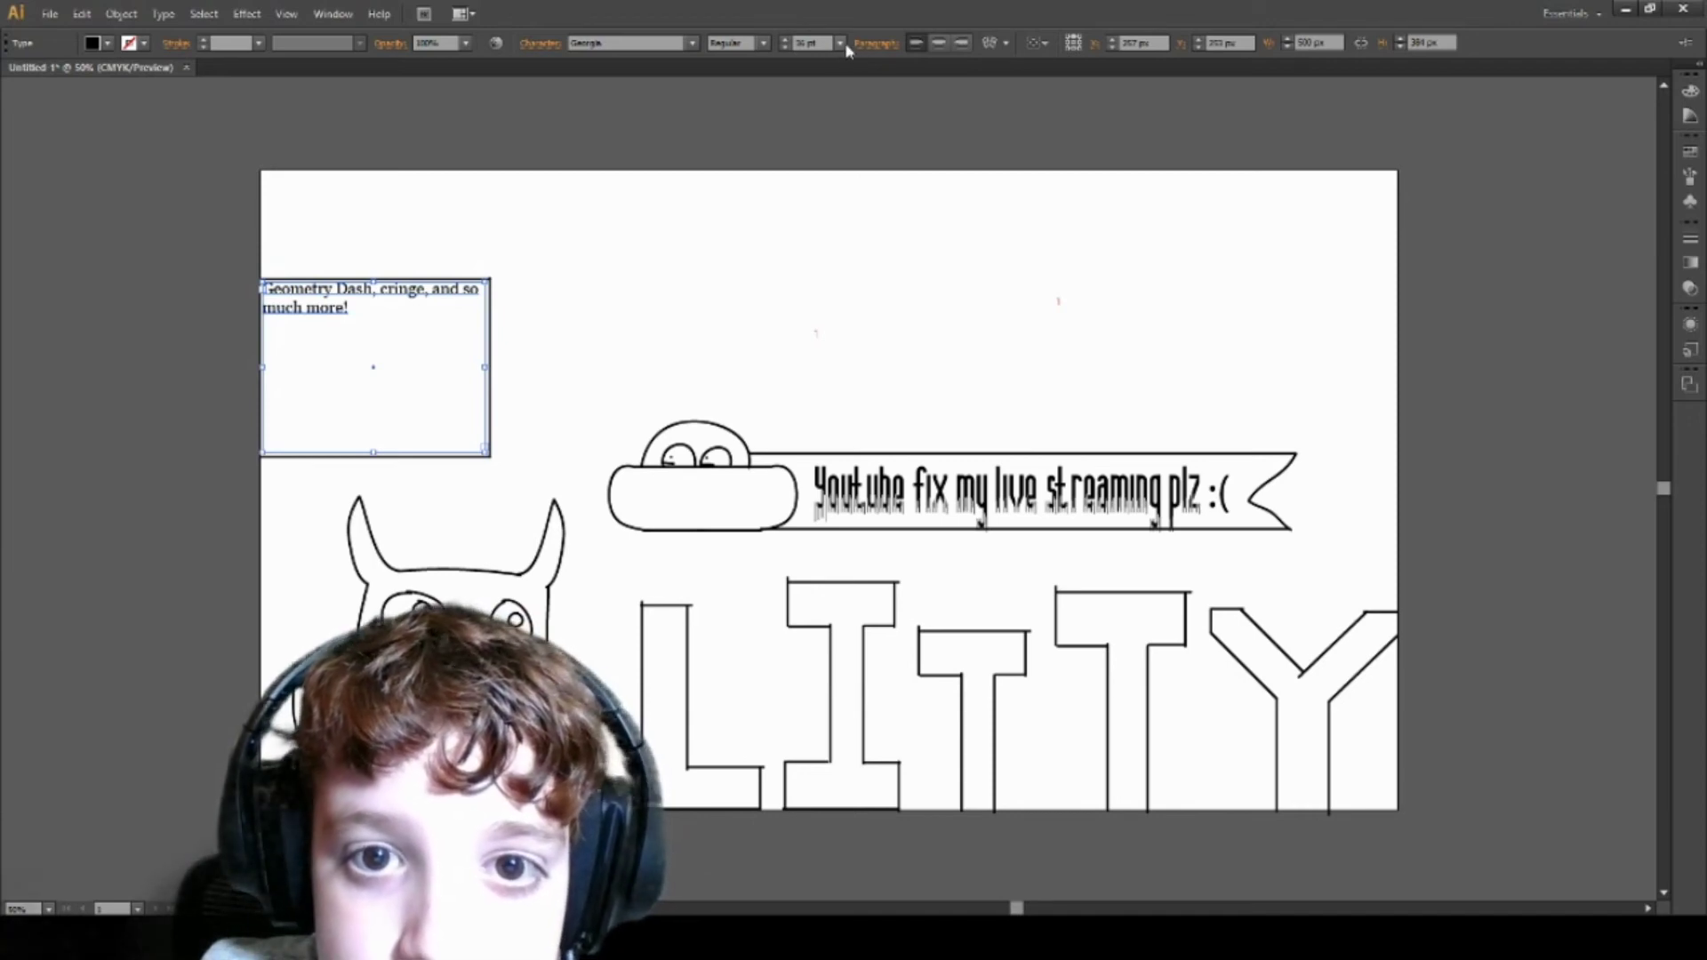
Step: Apply a much larger caption font size and nudge the frame right and down inside the box
{"action": "key", "text": "Return"}
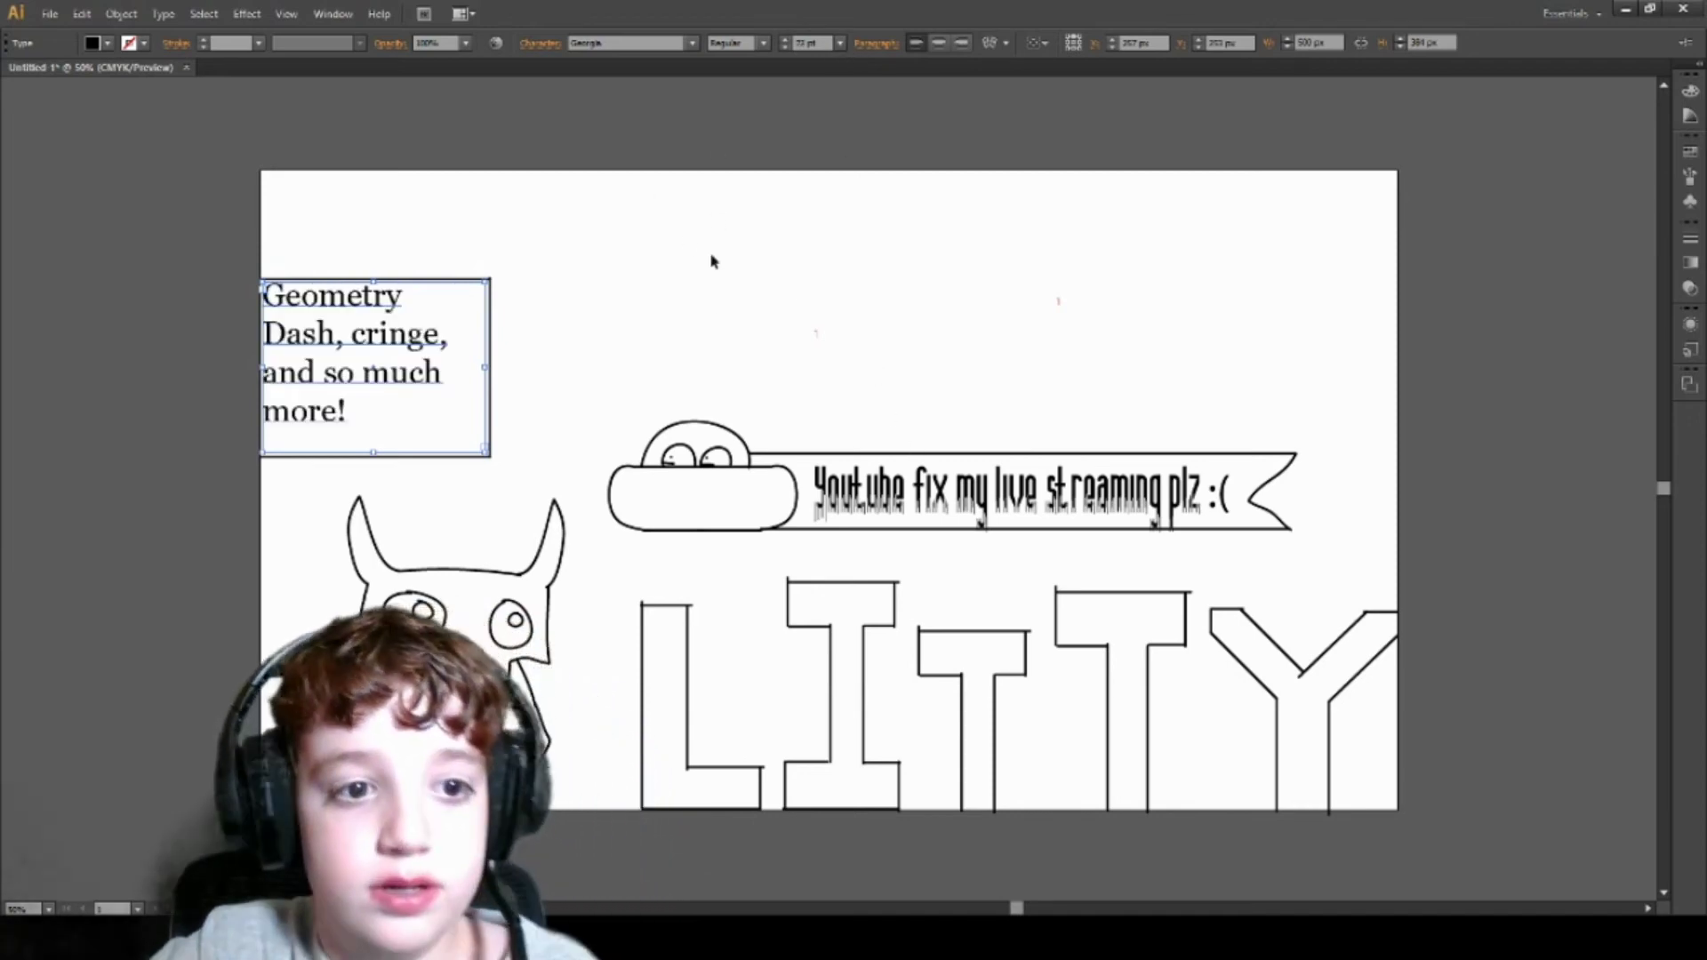
{"action": "left_click", "coordinate": [579, 312]}
{"action": "left_click", "coordinate": [384, 338]}
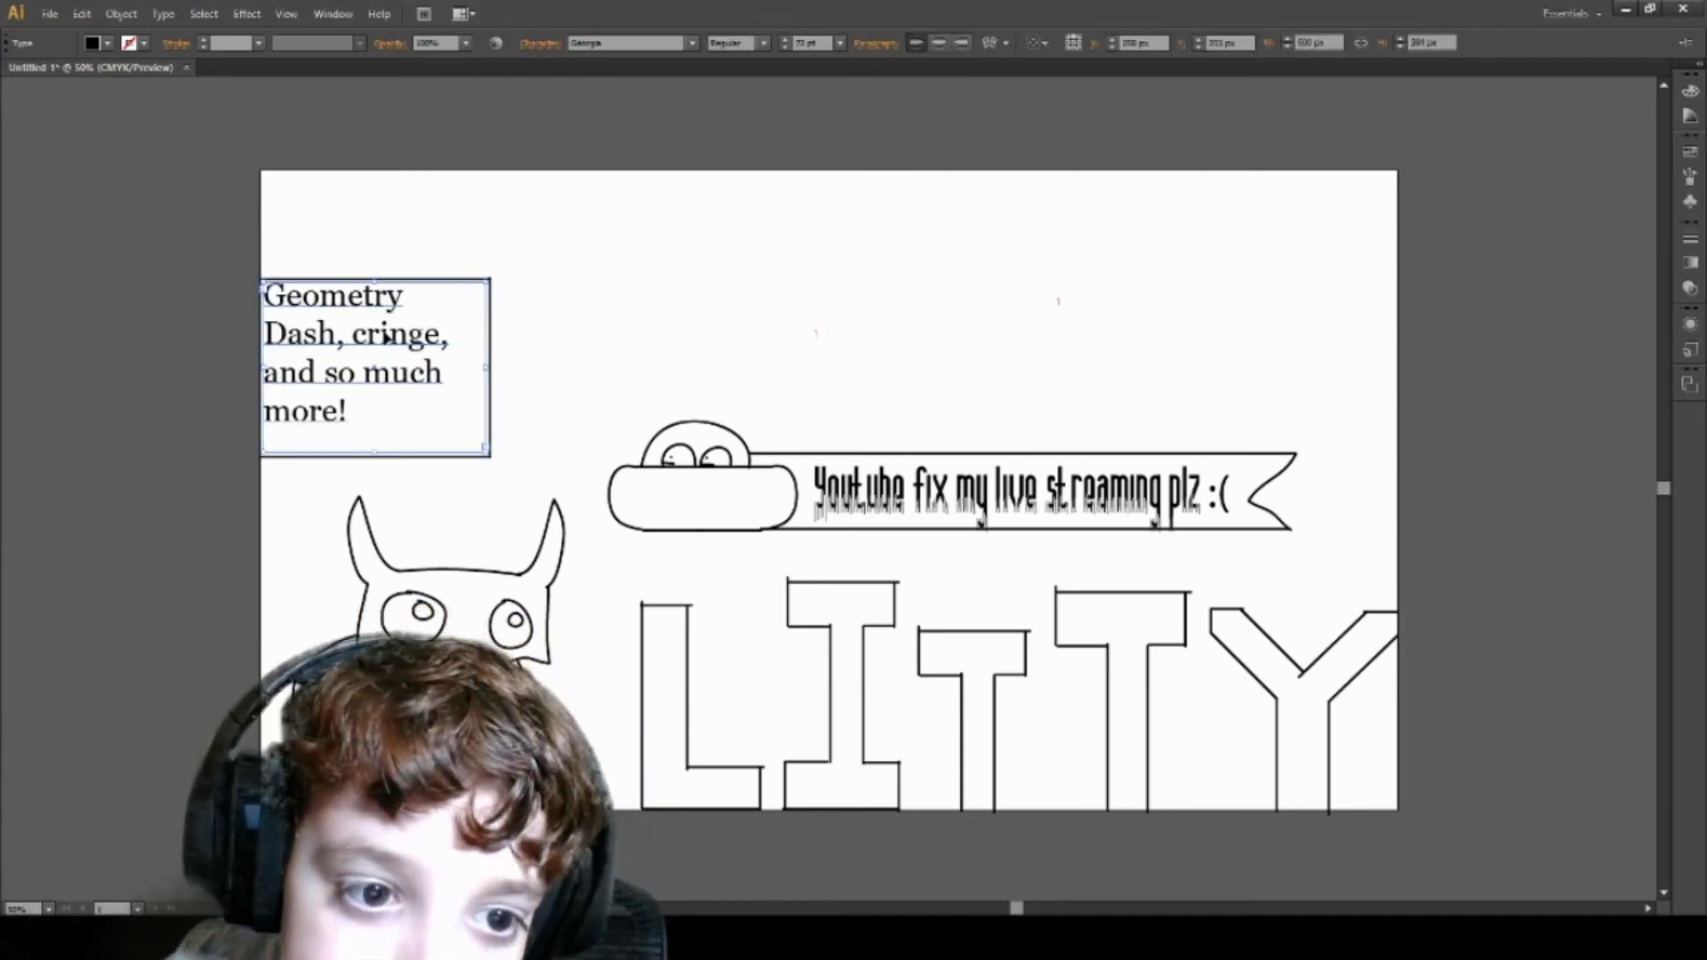
{"action": "key", "text": "Right"}
{"action": "key", "text": "Right"}
{"action": "key", "text": "Right"}
{"action": "key", "text": "Right"}
{"action": "key", "text": "Right"}
{"action": "key", "text": "Right"}
{"action": "key", "text": "Right"}
{"action": "key", "text": "Right"}
{"action": "key", "text": "Right"}
{"action": "key", "text": "Down"}
{"action": "key", "text": "Down"}
{"action": "key", "text": "Down"}
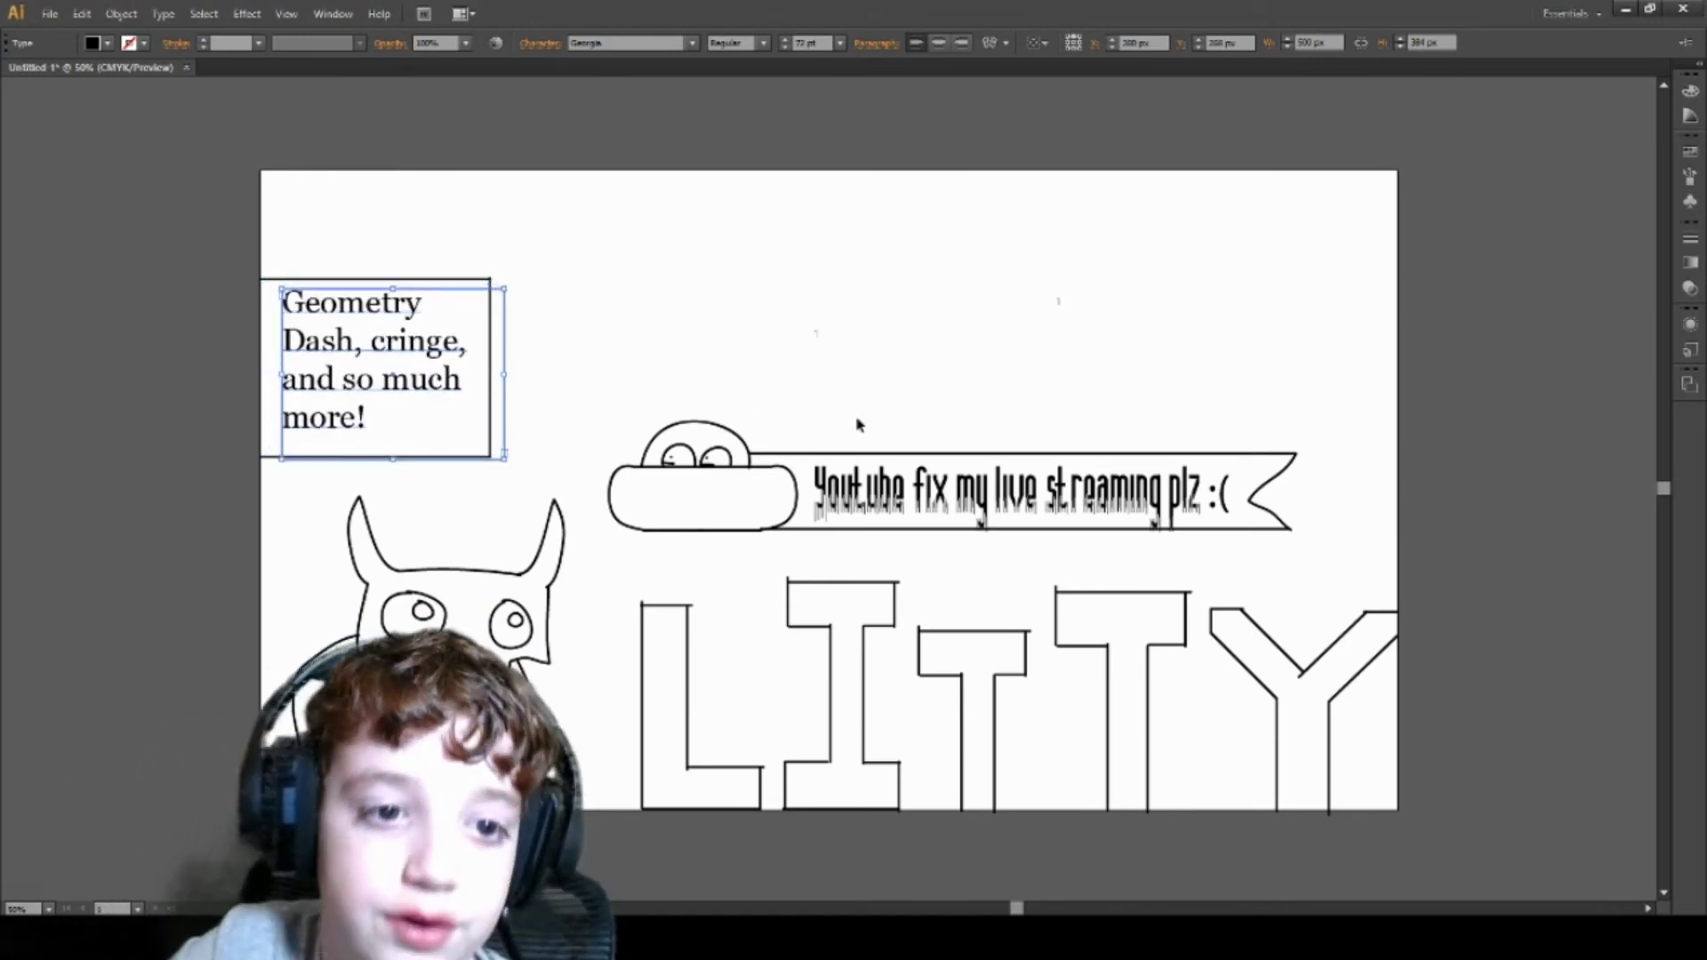
{"action": "left_click", "coordinate": [569, 375]}
{"action": "left_click", "coordinate": [451, 386]}
{"action": "key", "text": "Down"}
{"action": "key", "text": "Down"}
{"action": "left_click", "coordinate": [693, 256]}
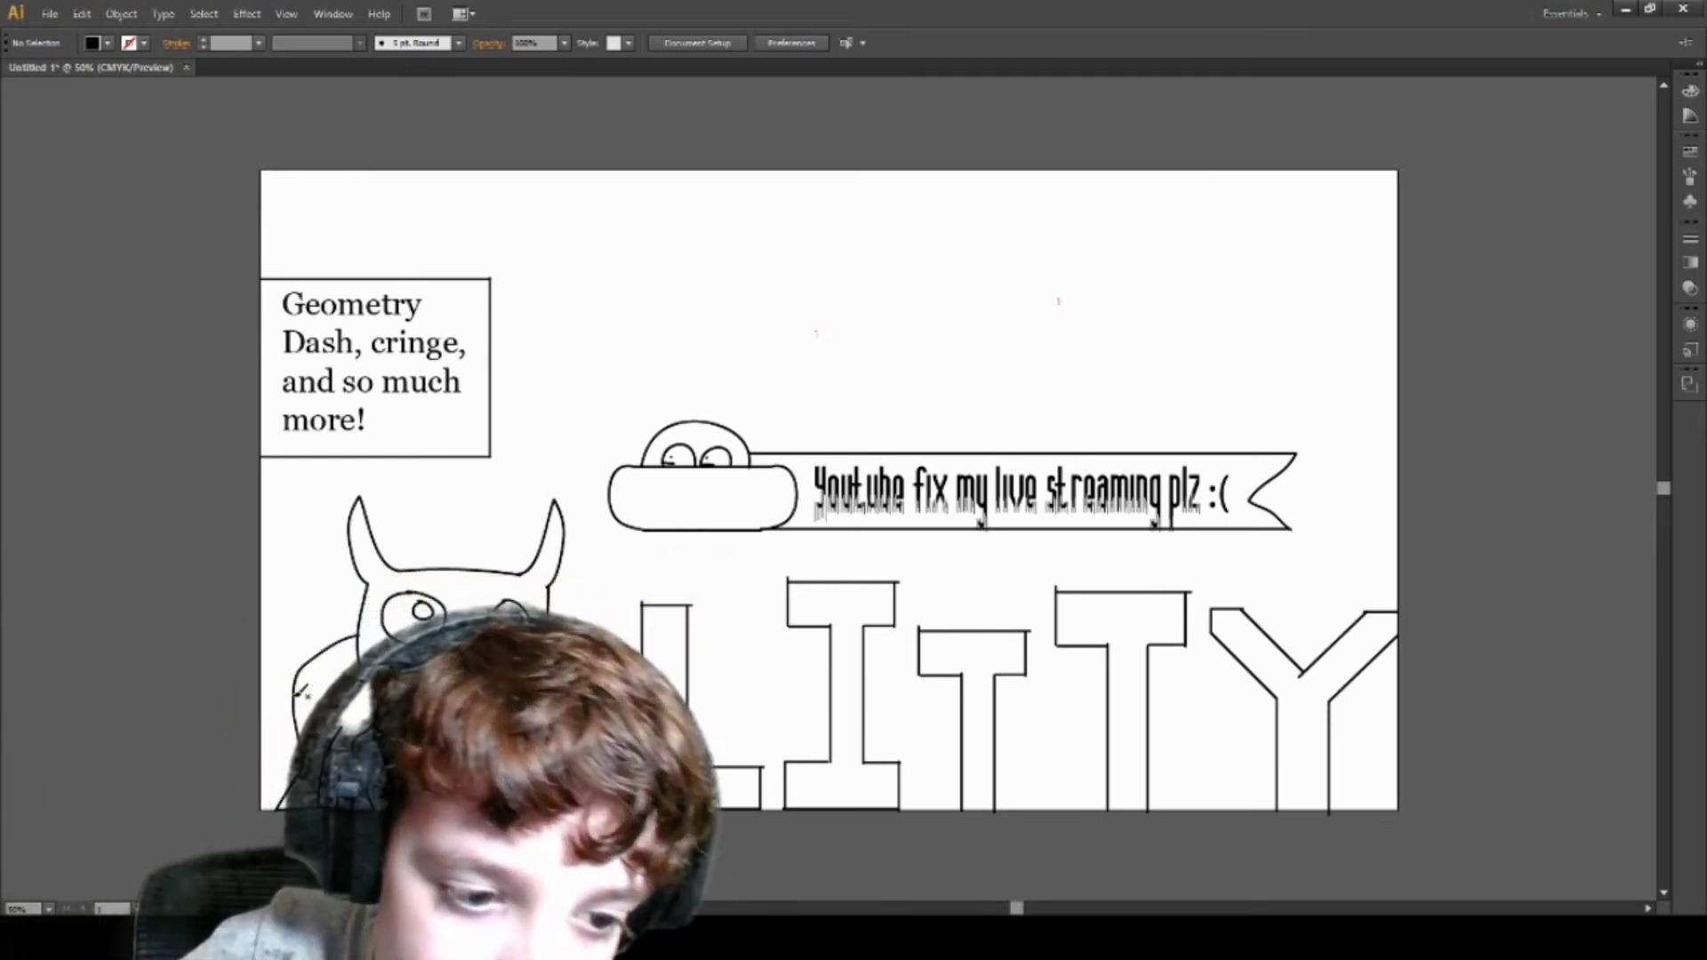
Step: Pencil a curved tail stroke on the creature's left edge, black stroke with no fill
{"action": "mouse_move", "coordinate": [272, 661]}
{"action": "left_mouse_down"}
{"action": "mouse_move", "coordinate": [306, 606]}
{"action": "mouse_move", "coordinate": [283, 540]}
{"action": "mouse_move", "coordinate": [296, 532]}
{"action": "mouse_move", "coordinate": [331, 558]}
{"action": "mouse_move", "coordinate": [315, 636]}
{"action": "left_mouse_up"}
{"action": "key", "text": "shift+x"}
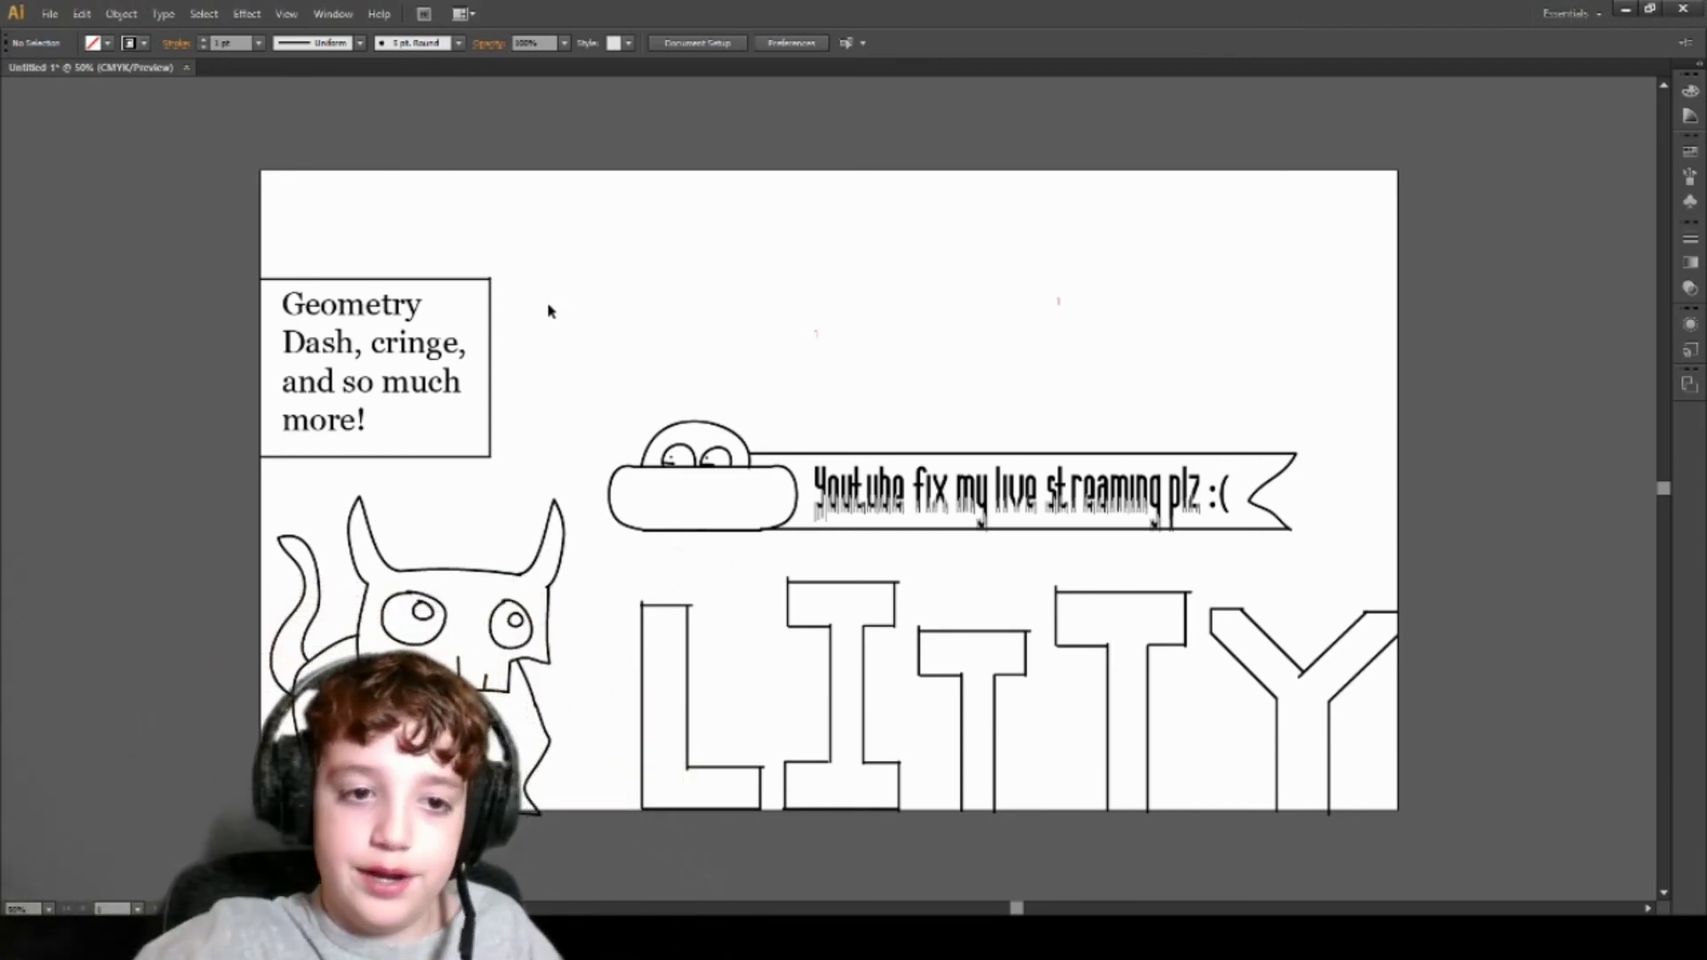
{"action": "left_click", "coordinate": [412, 388]}
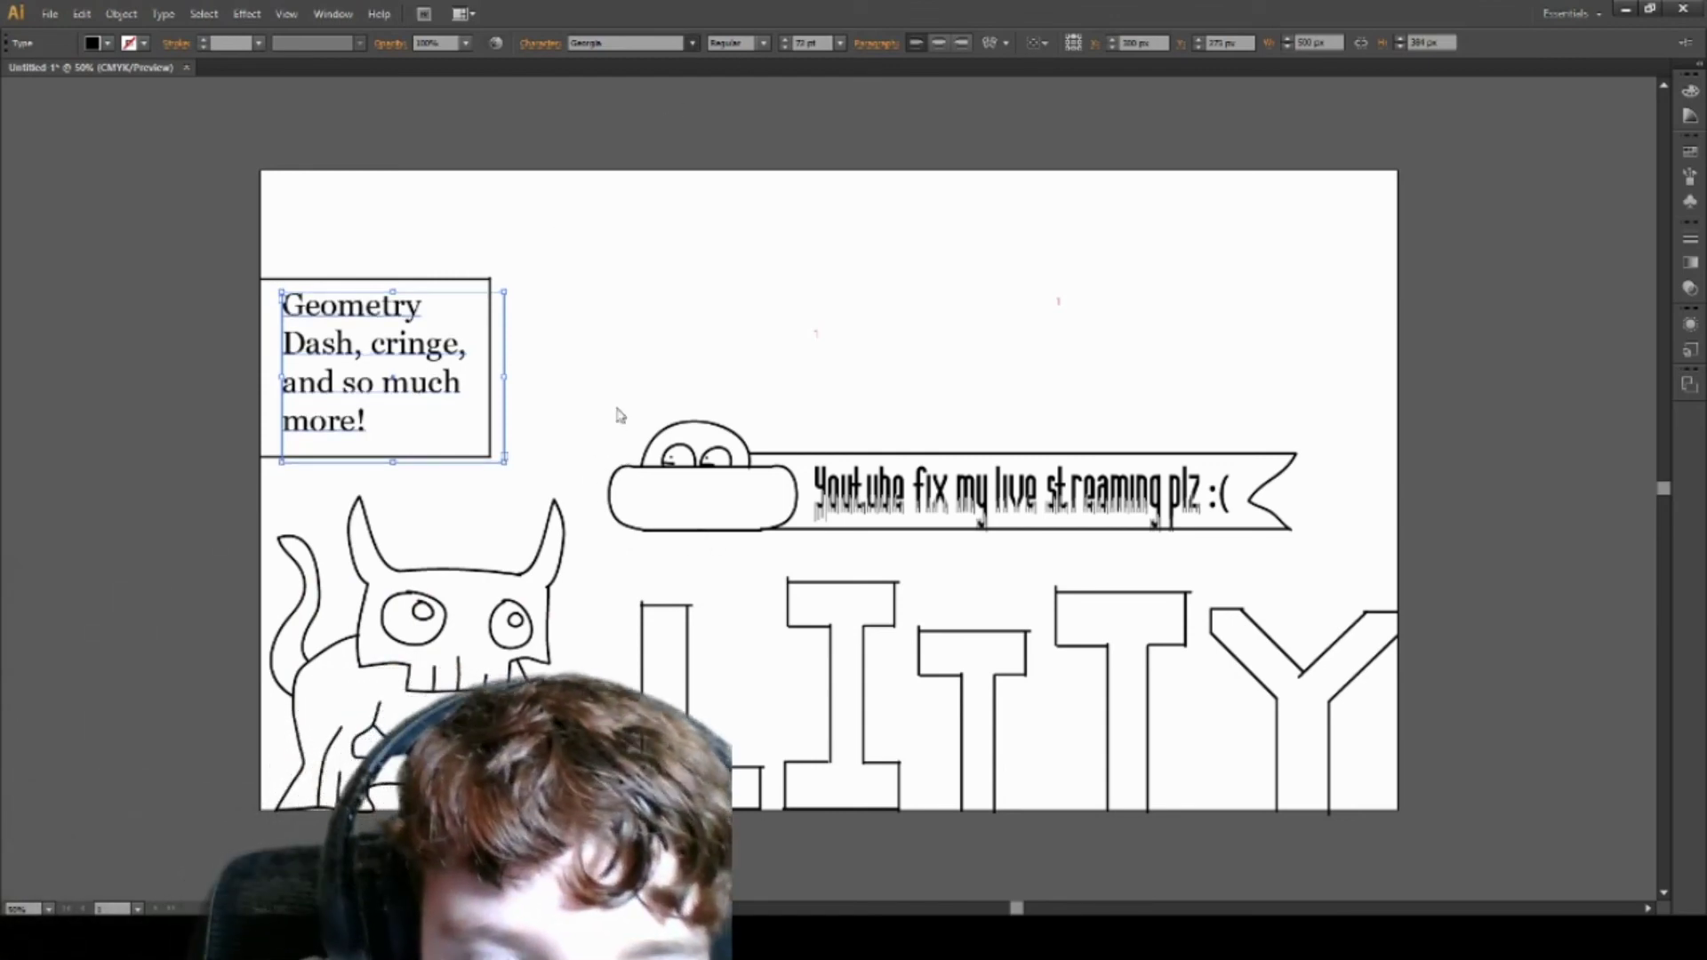
Step: Set the caption font to Courier New and shrink its size three steps
{"action": "key", "text": "Down"}
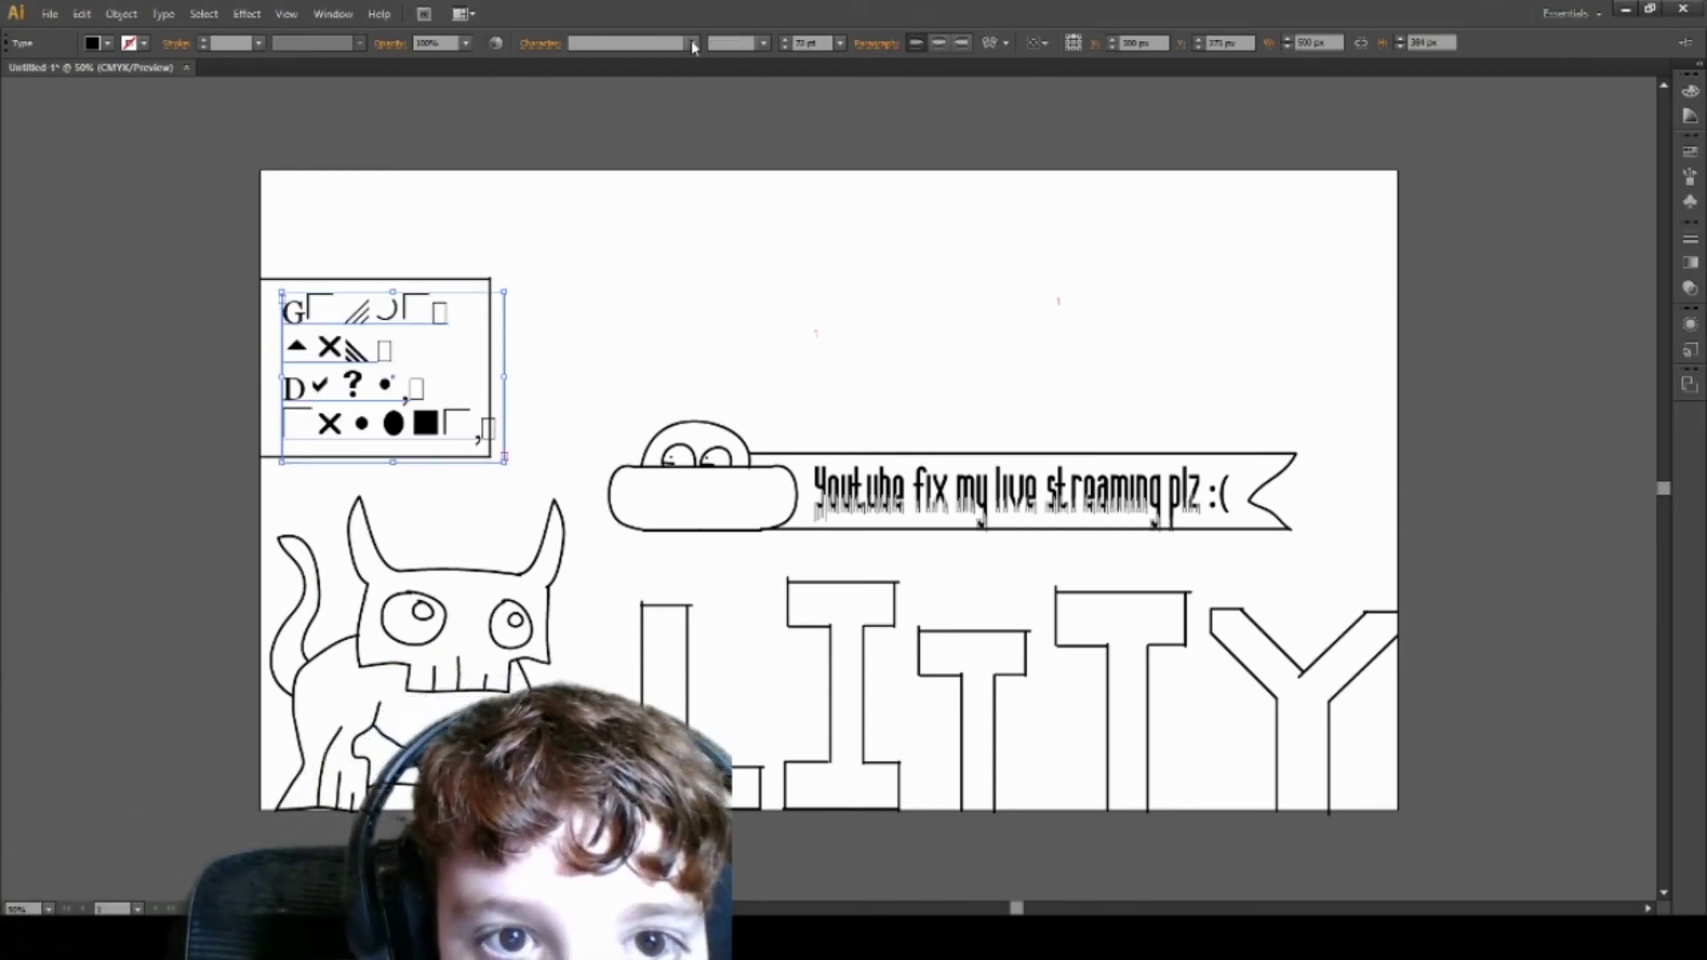
{"action": "key", "text": "Down"}
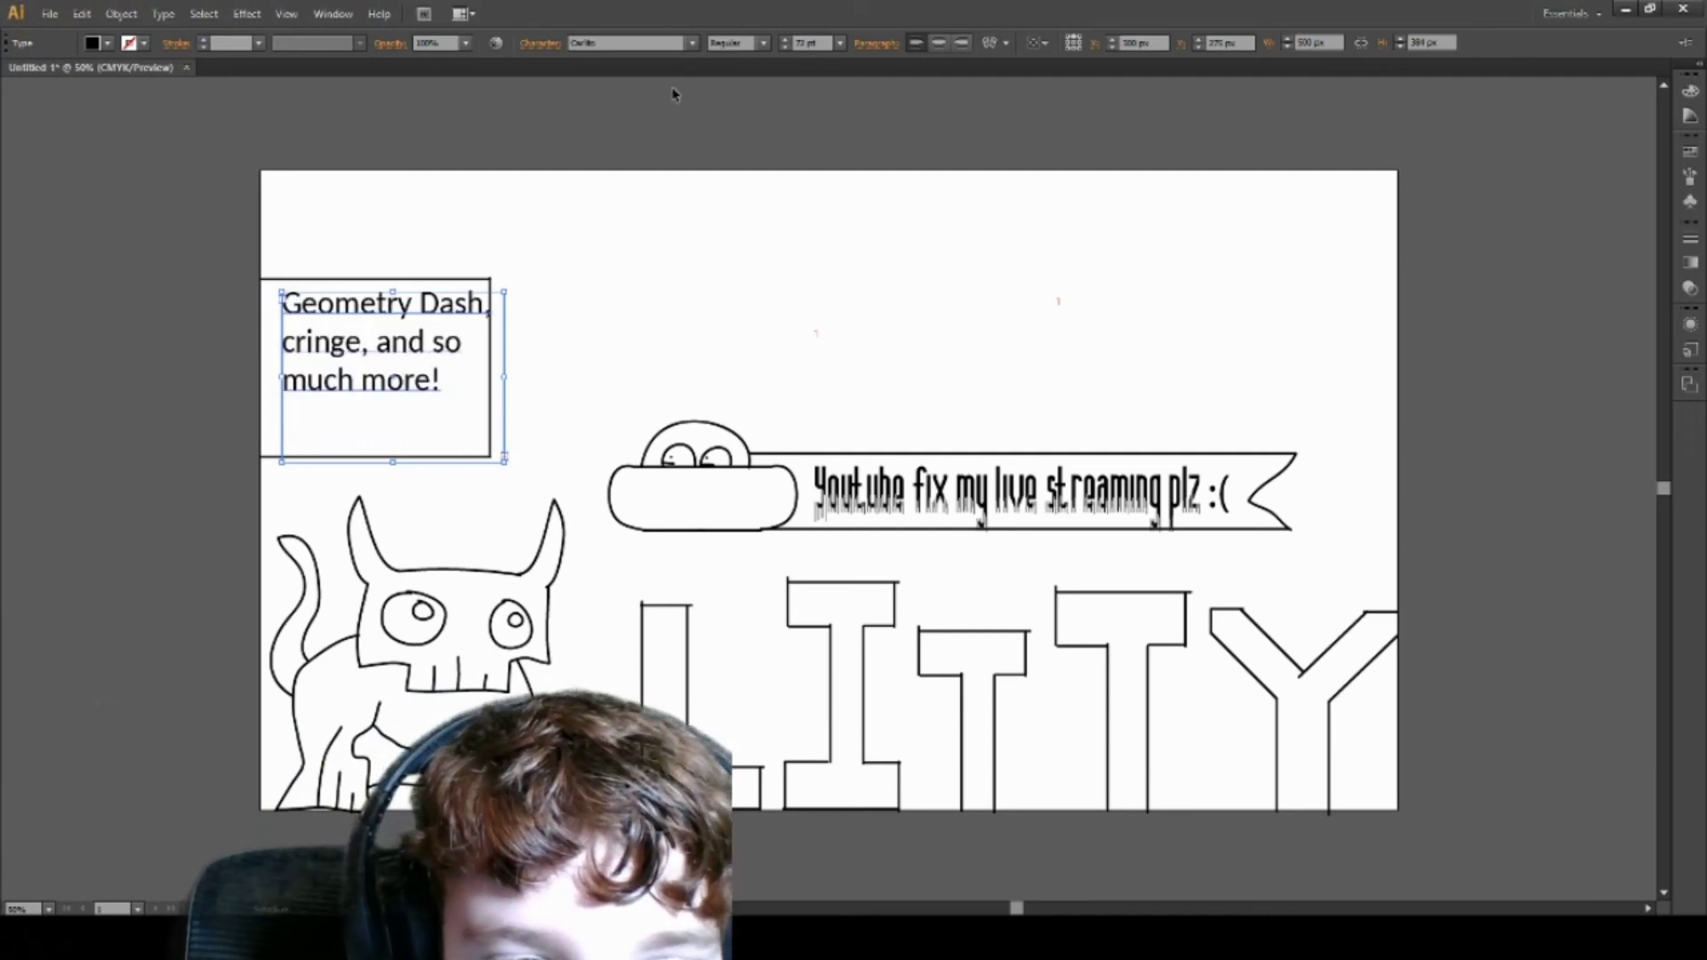
{"action": "key", "text": "Down"}
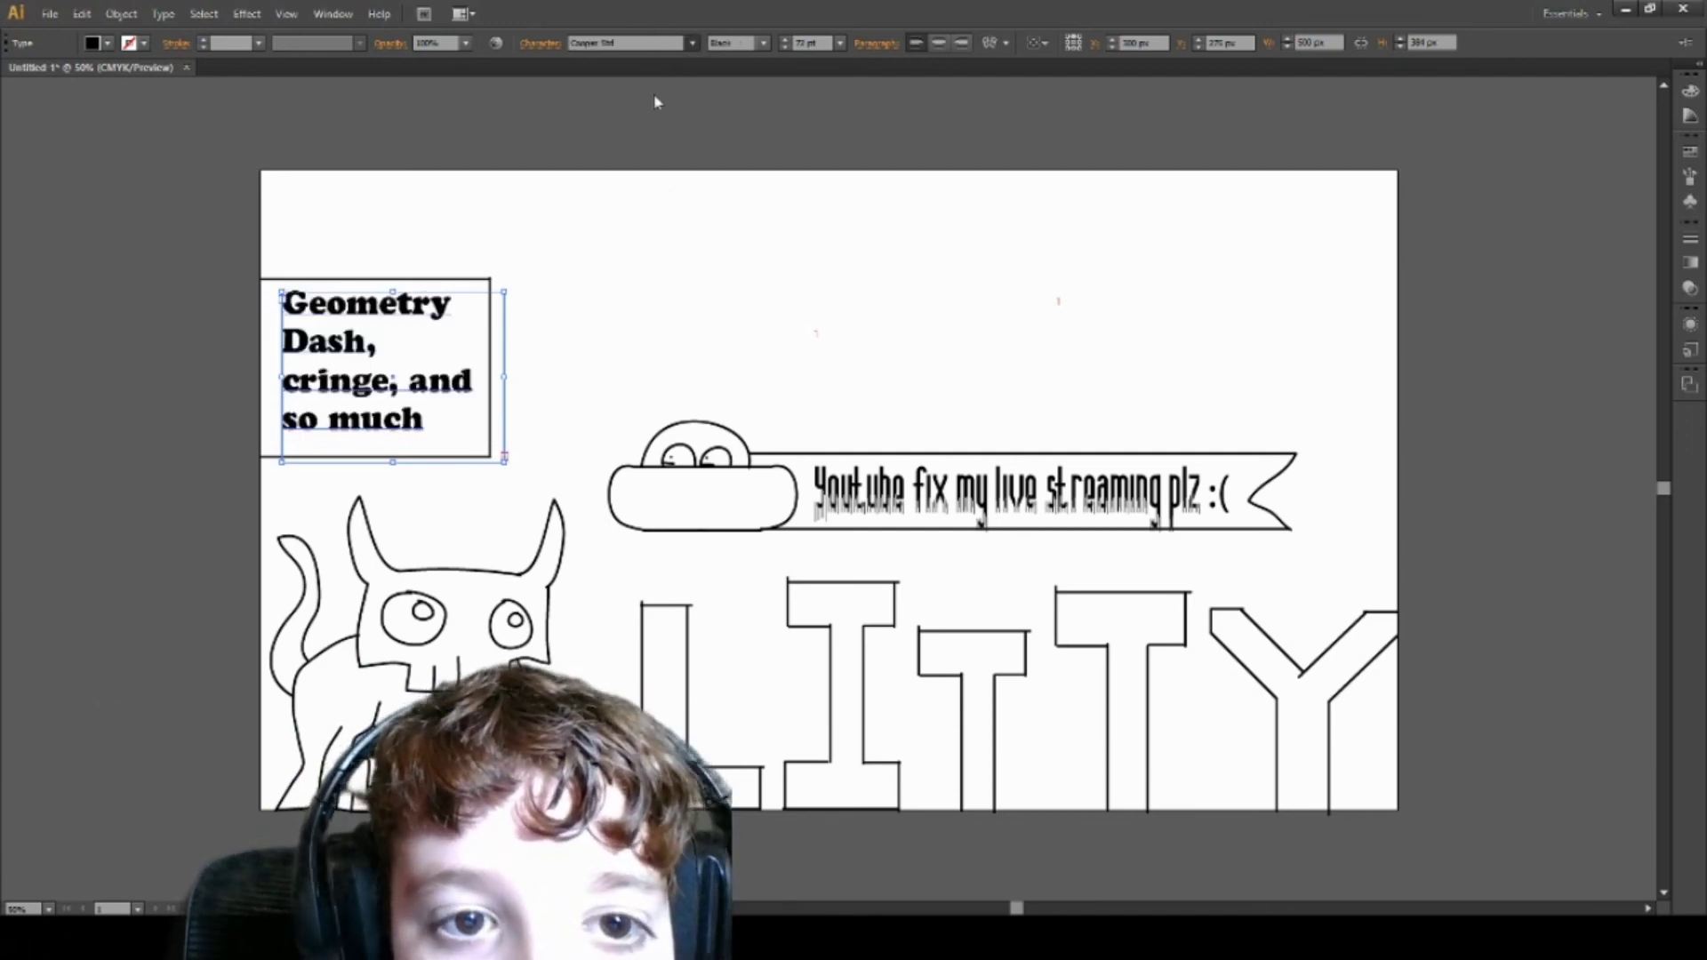
{"action": "key", "text": "Down"}
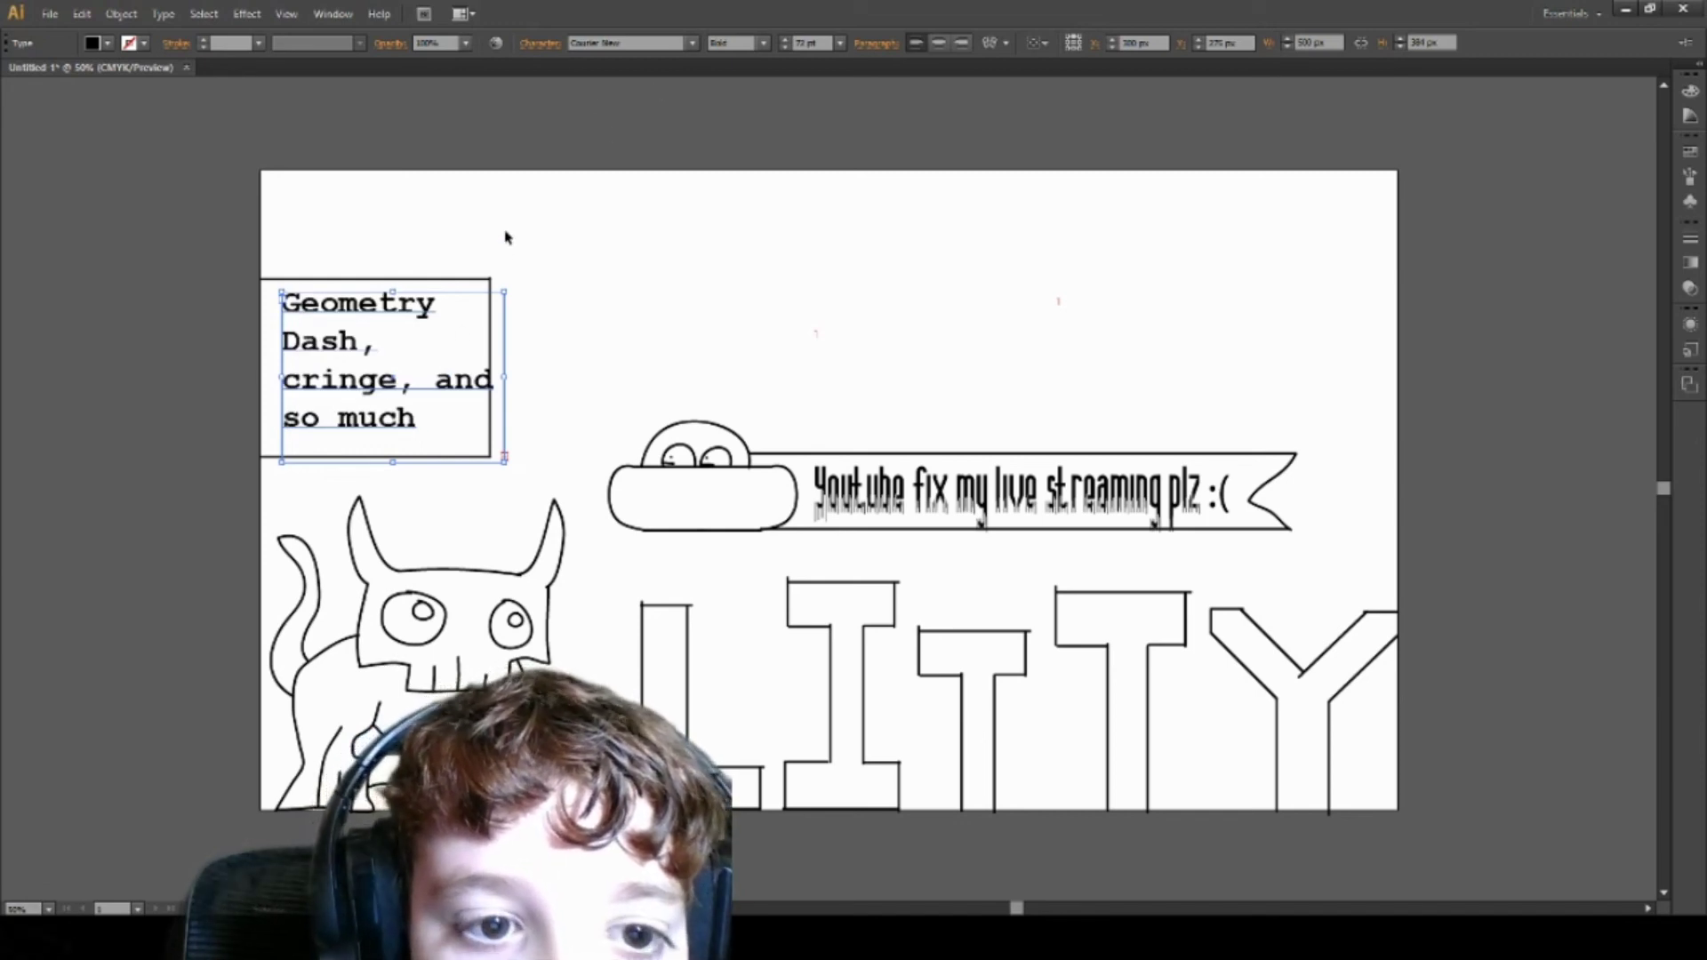
{"action": "left_click", "coordinate": [784, 47]}
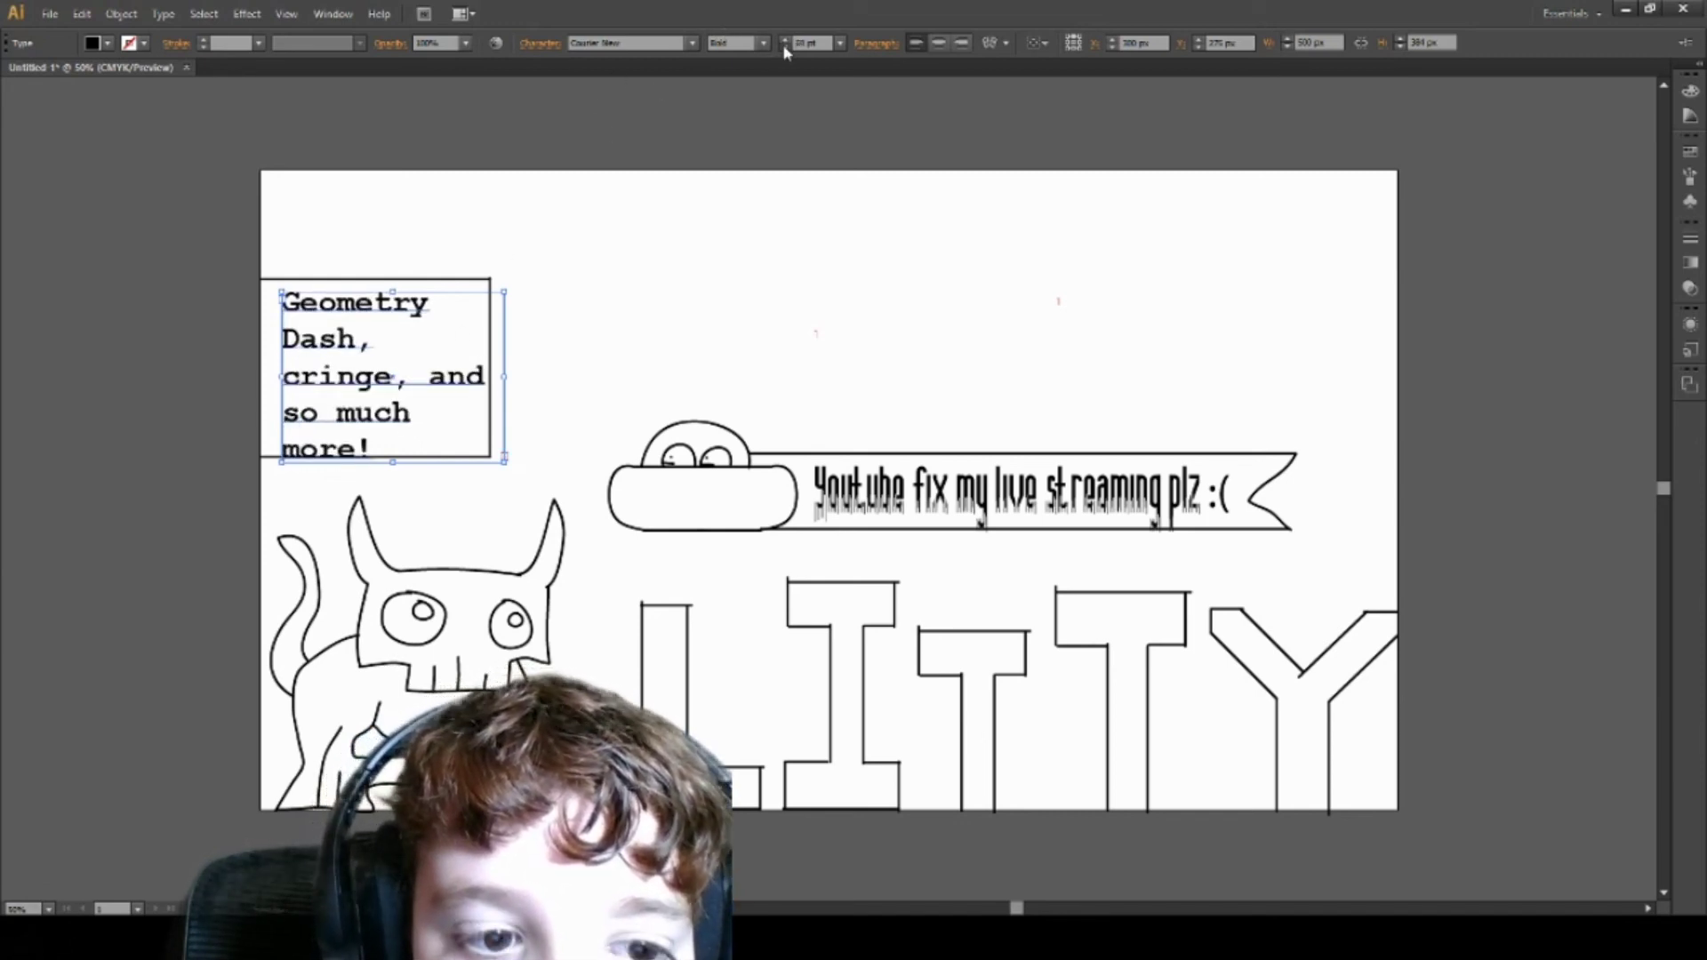
{"action": "left_click", "coordinate": [785, 47]}
{"action": "left_click", "coordinate": [785, 46]}
Step: Nudge the caption frame left and up into the box and center-align its lines
{"action": "left_click", "coordinate": [690, 279], "text": "ctrl"}
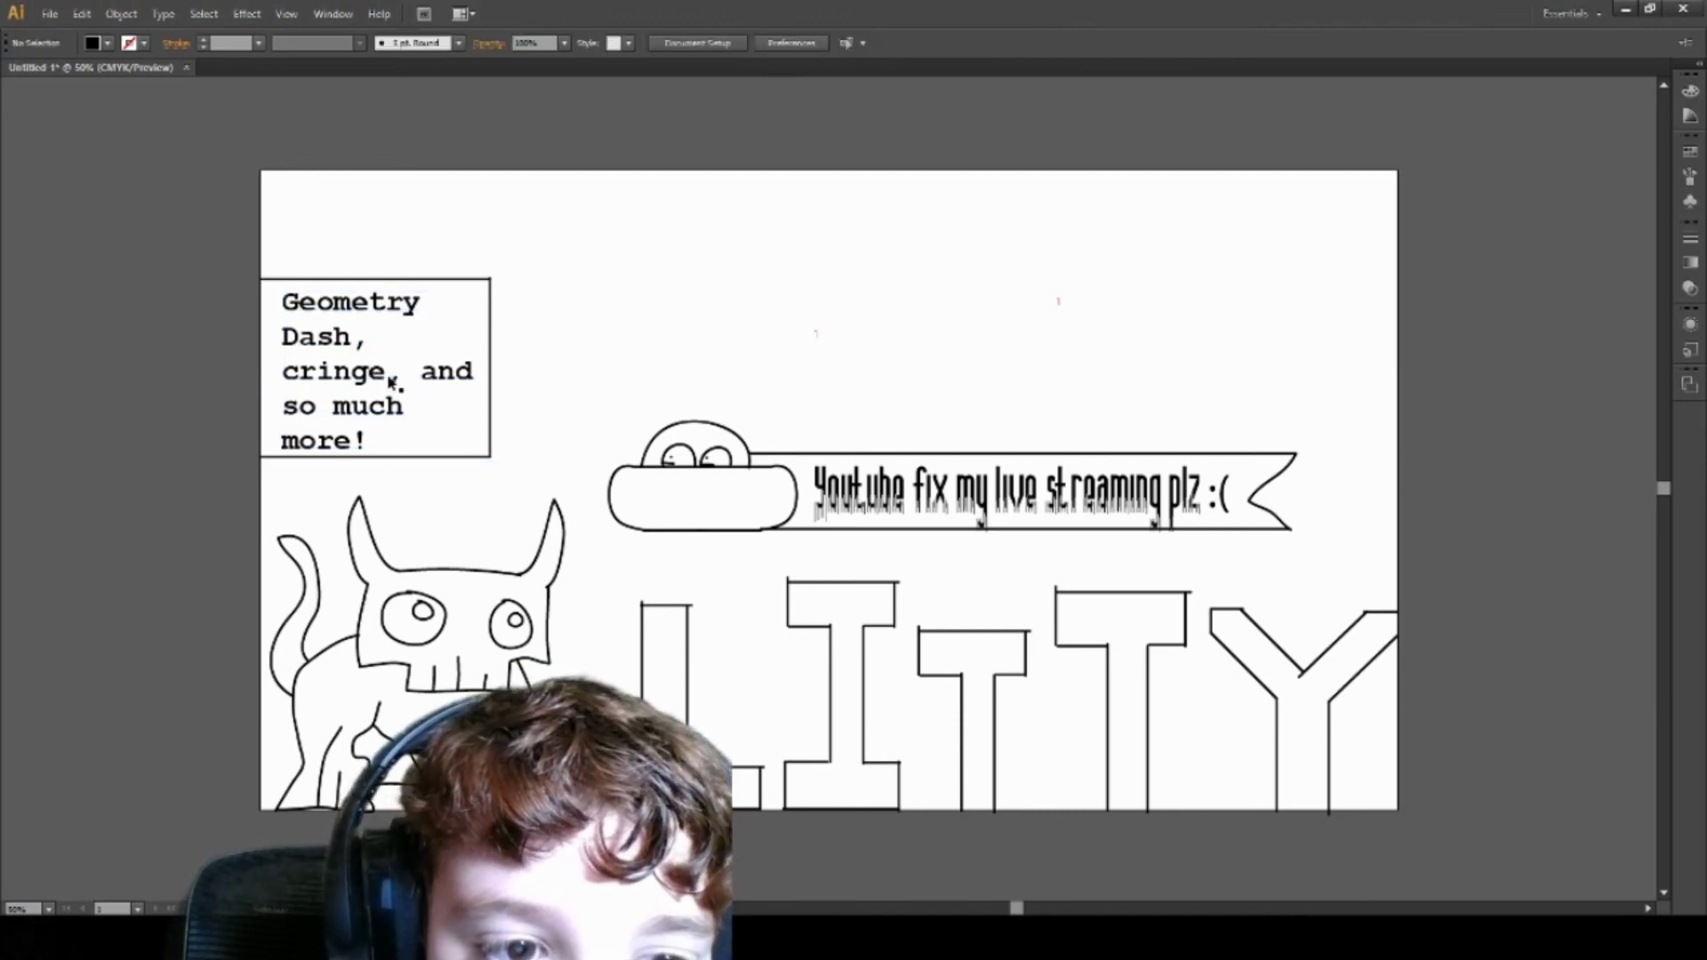
{"action": "left_click_drag", "start_coordinate": [490, 389], "coordinate": [475, 386]}
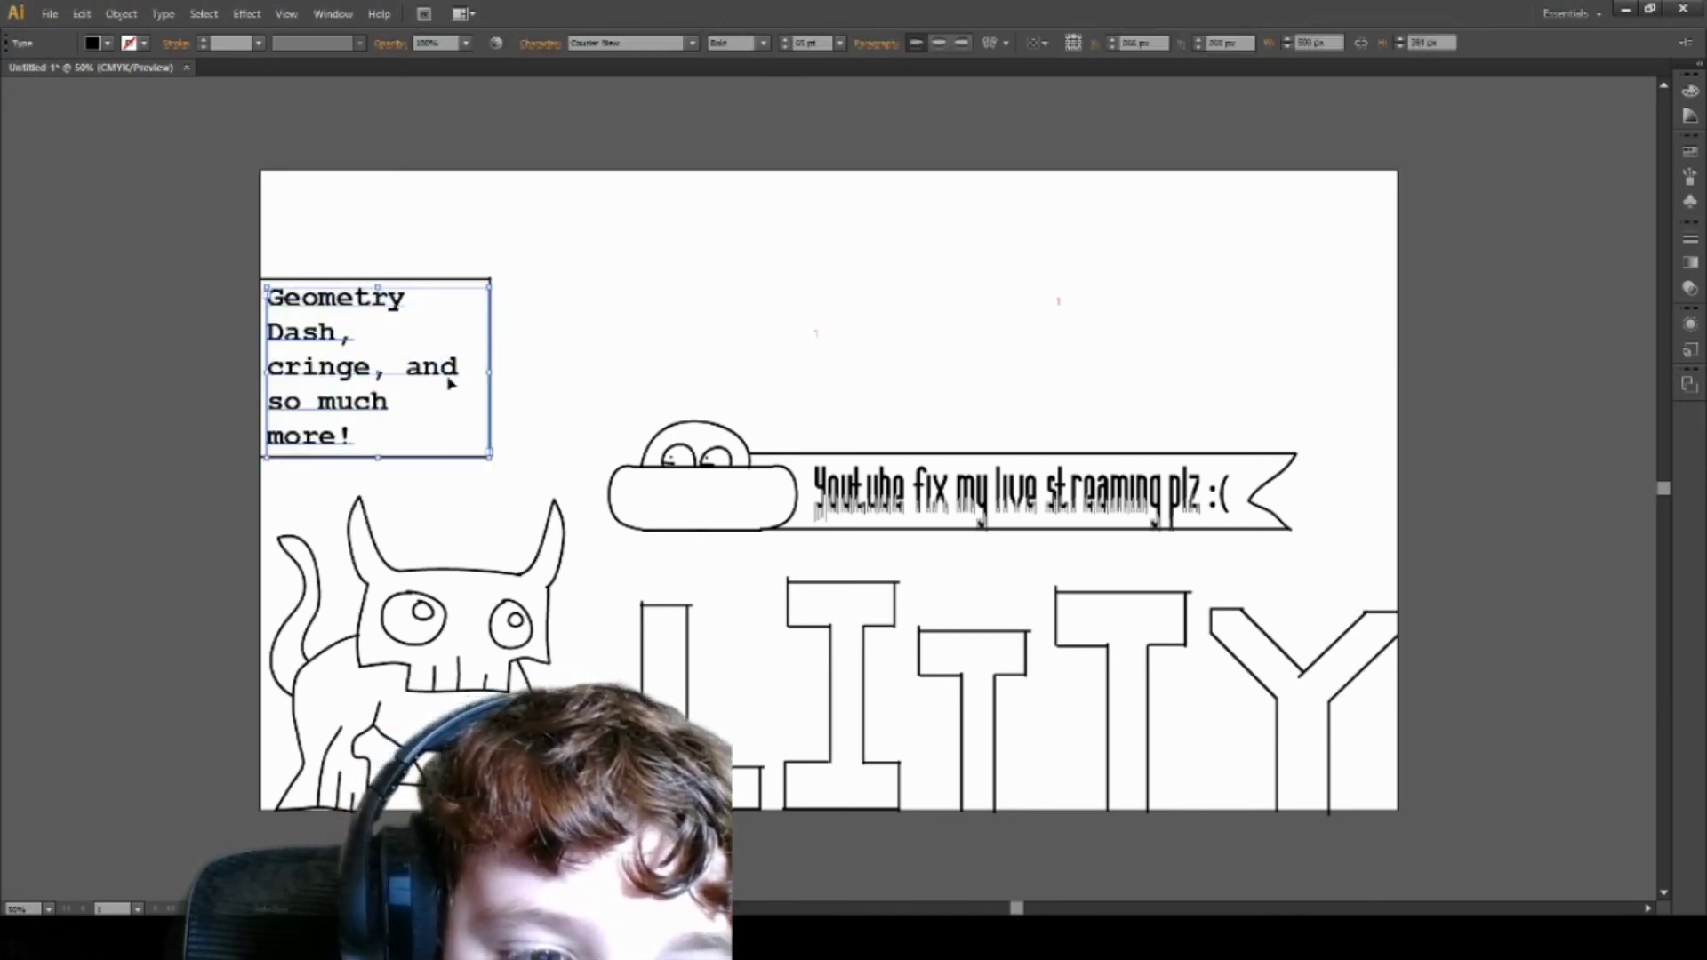
{"action": "left_click", "coordinate": [579, 393]}
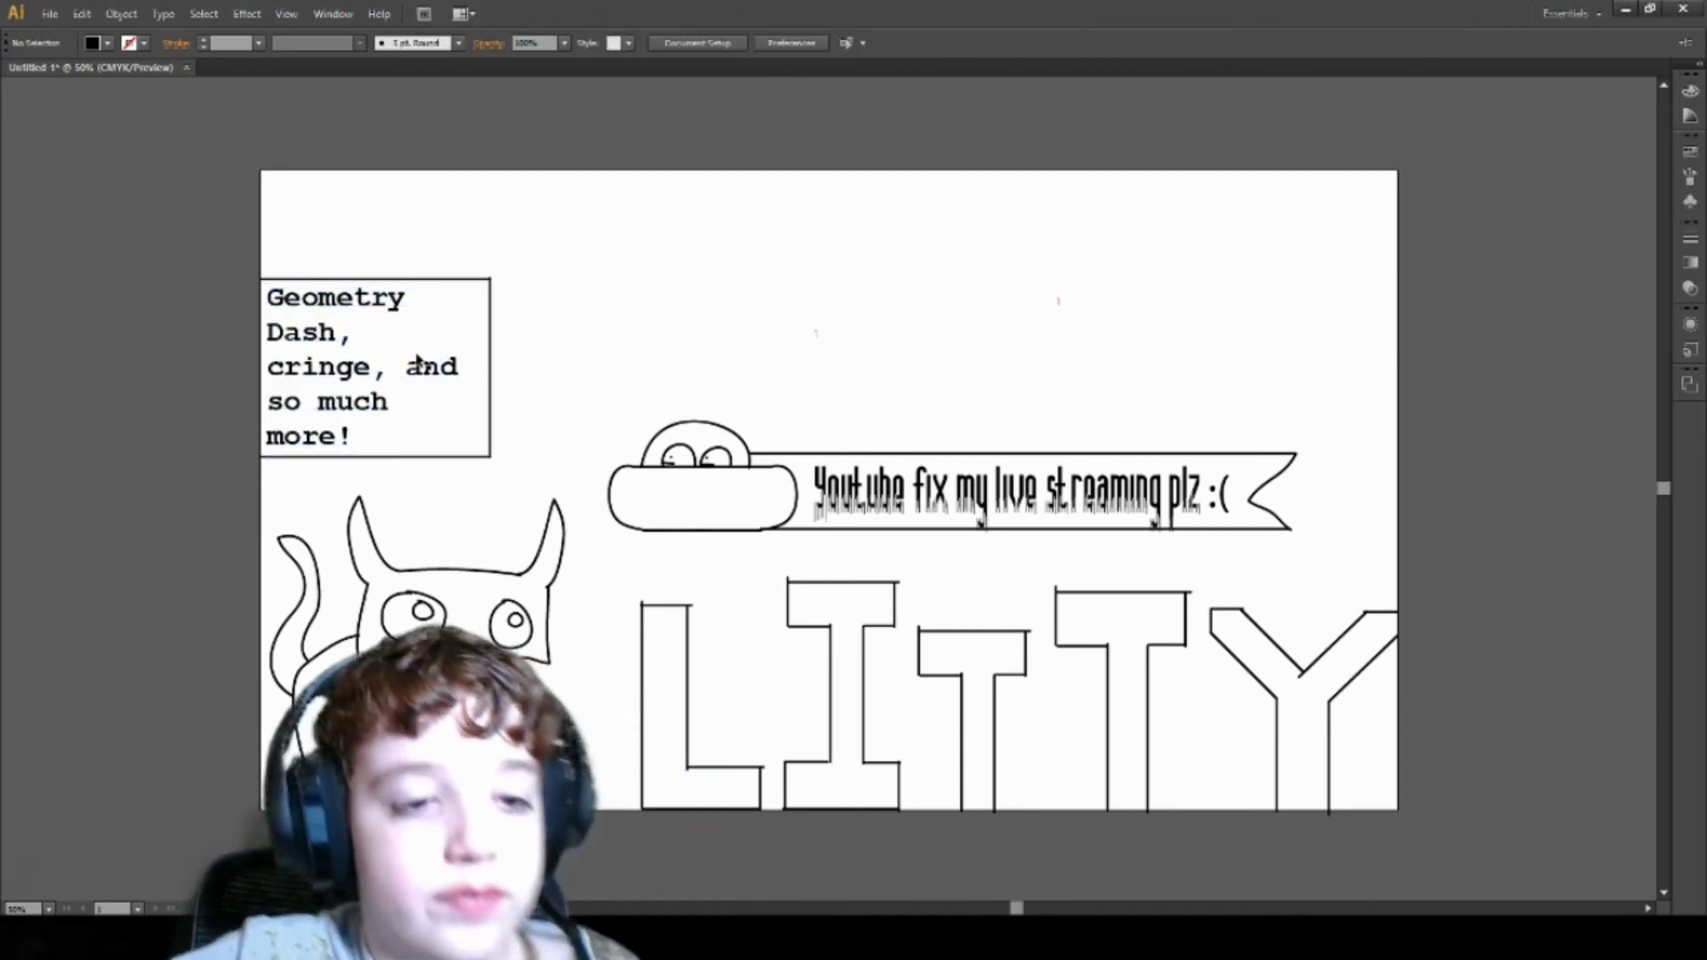
{"action": "left_click", "coordinate": [467, 377]}
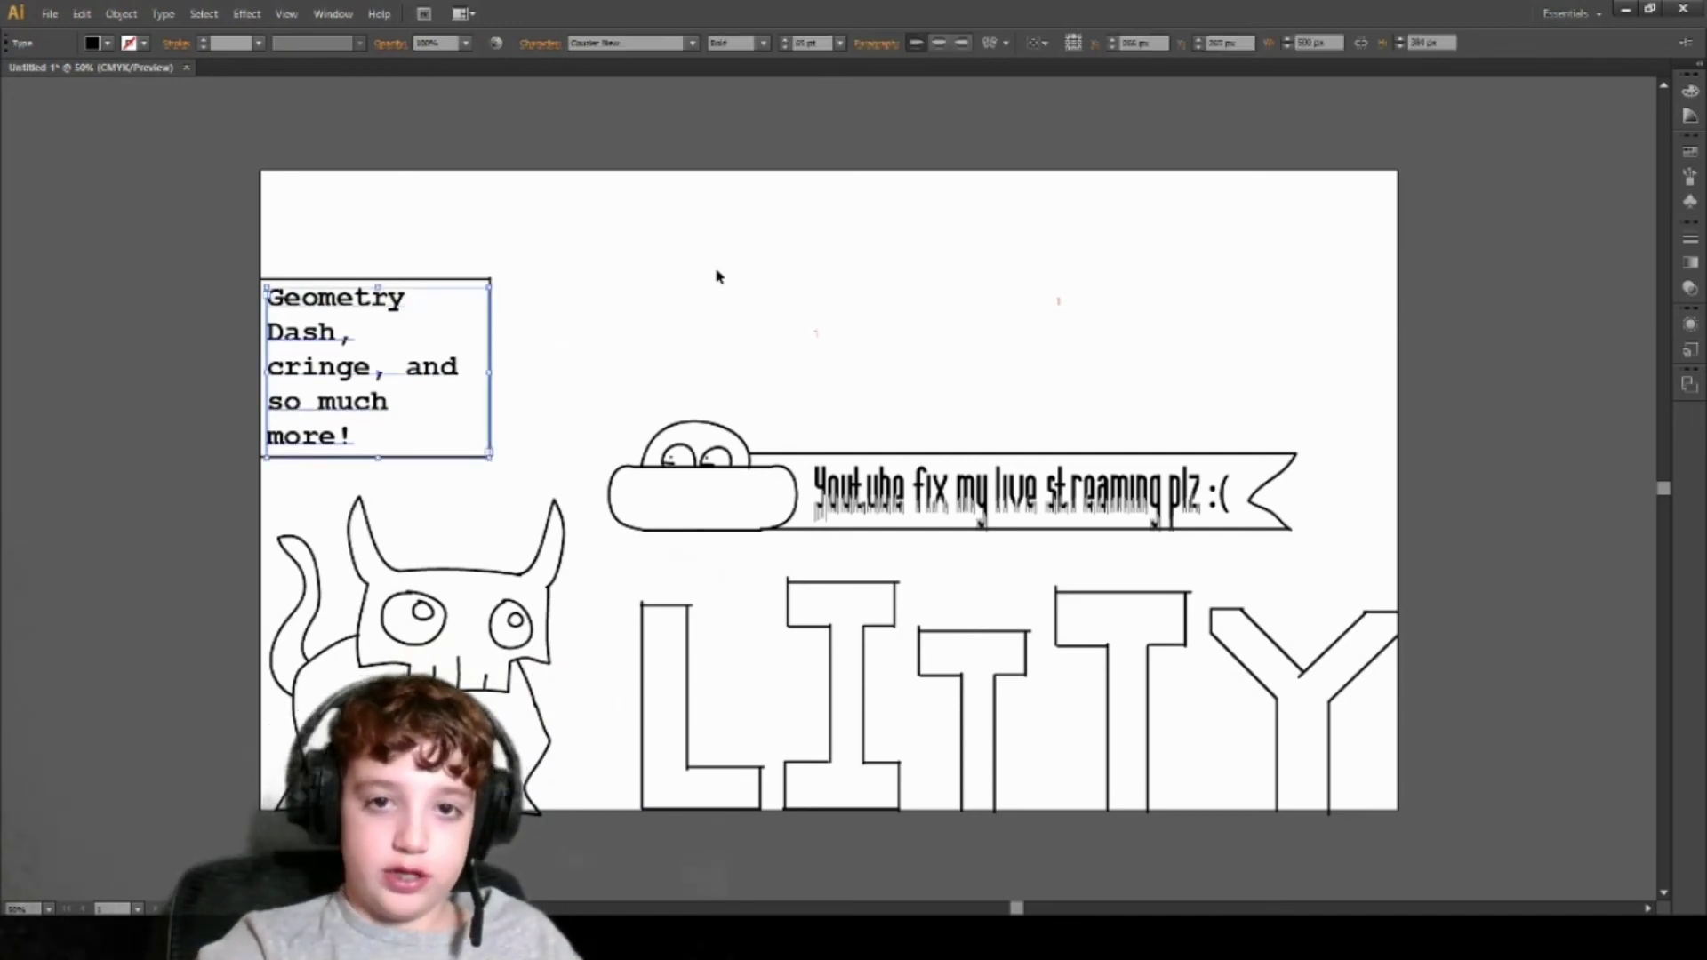
{"action": "left_click", "coordinate": [937, 43]}
{"action": "left_click", "coordinate": [655, 297]}
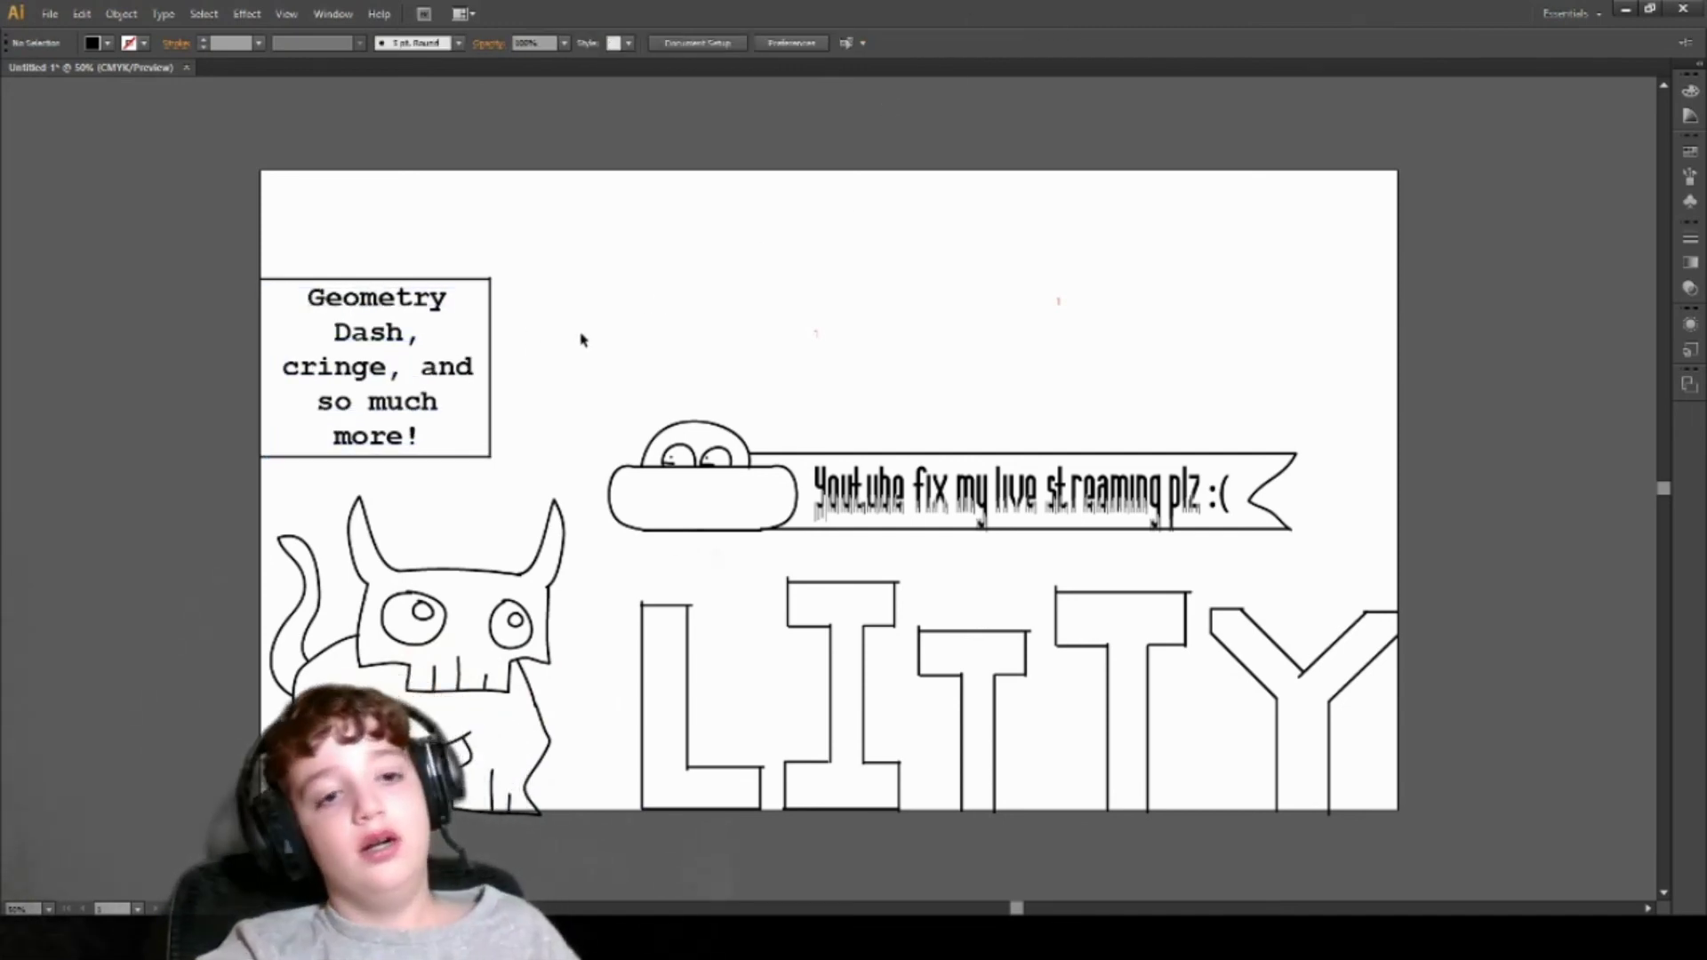